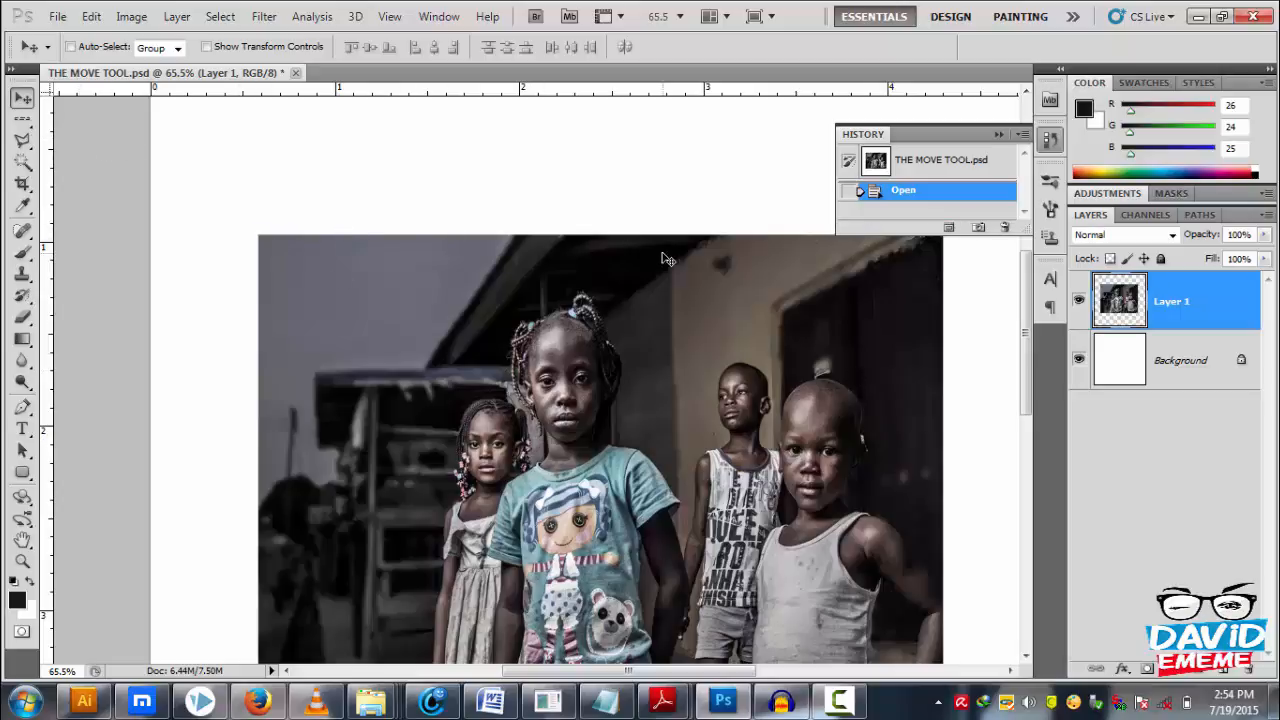
- Collapse the History panel to uncover the photo and canvas
scroll(667, 259, "down", 3)
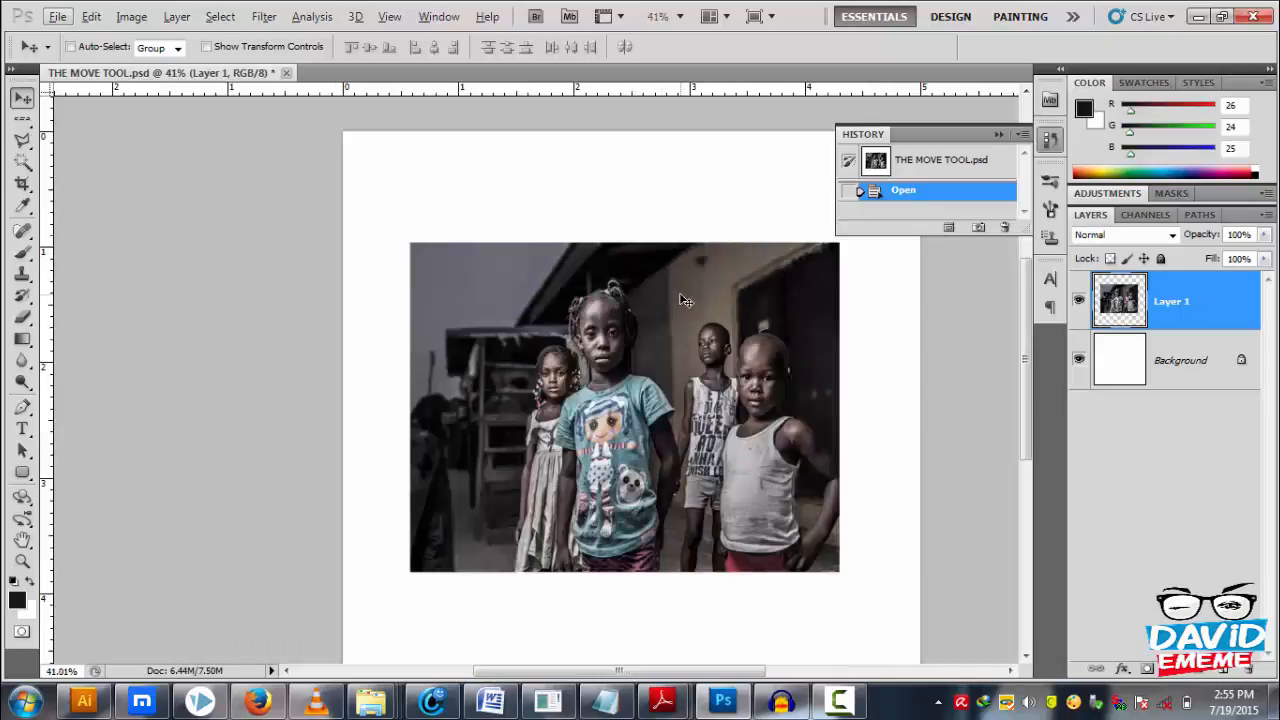
scroll(698, 299, "up", 2)
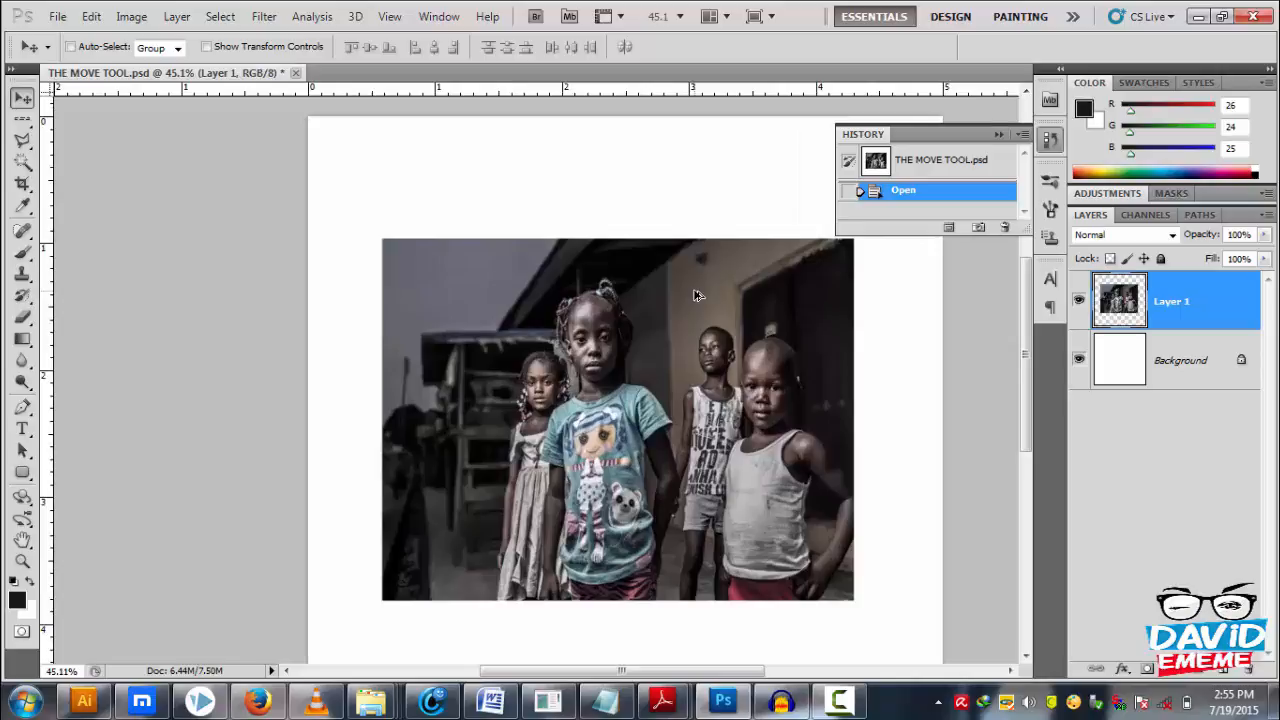
scroll(643, 257, "down", 2)
scroll(586, 257, "right", 2)
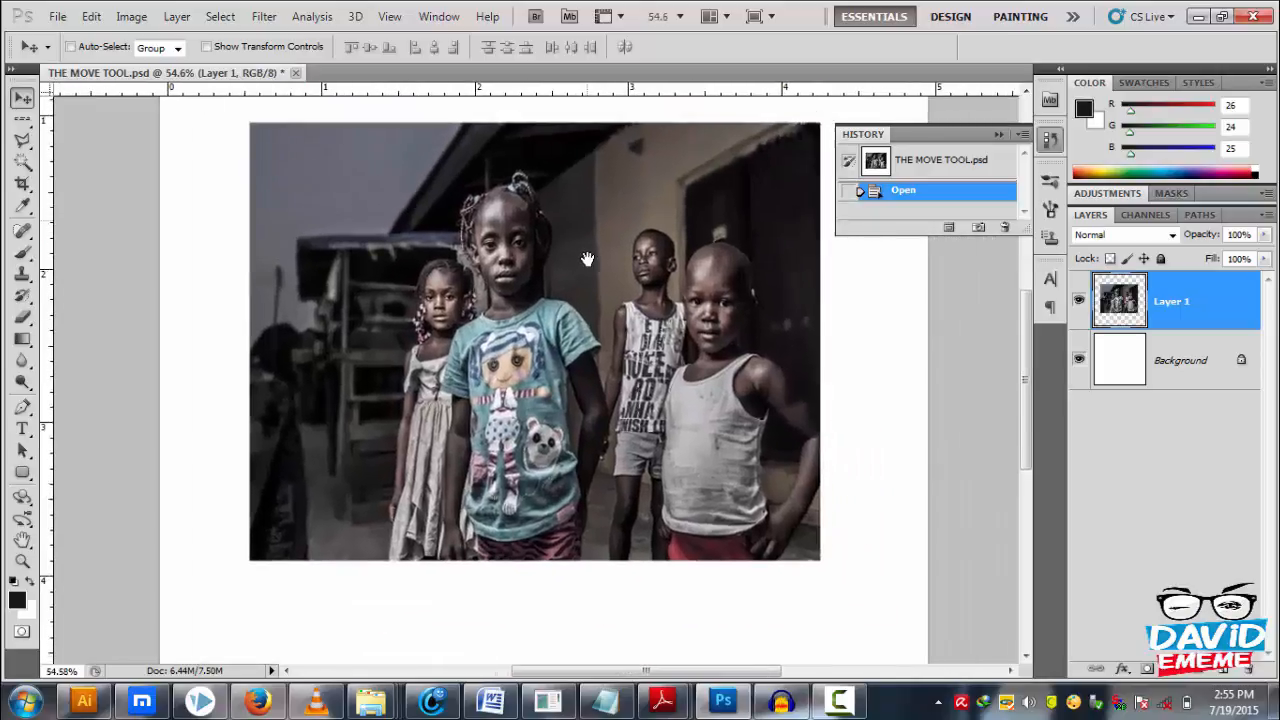
left_click(996, 134)
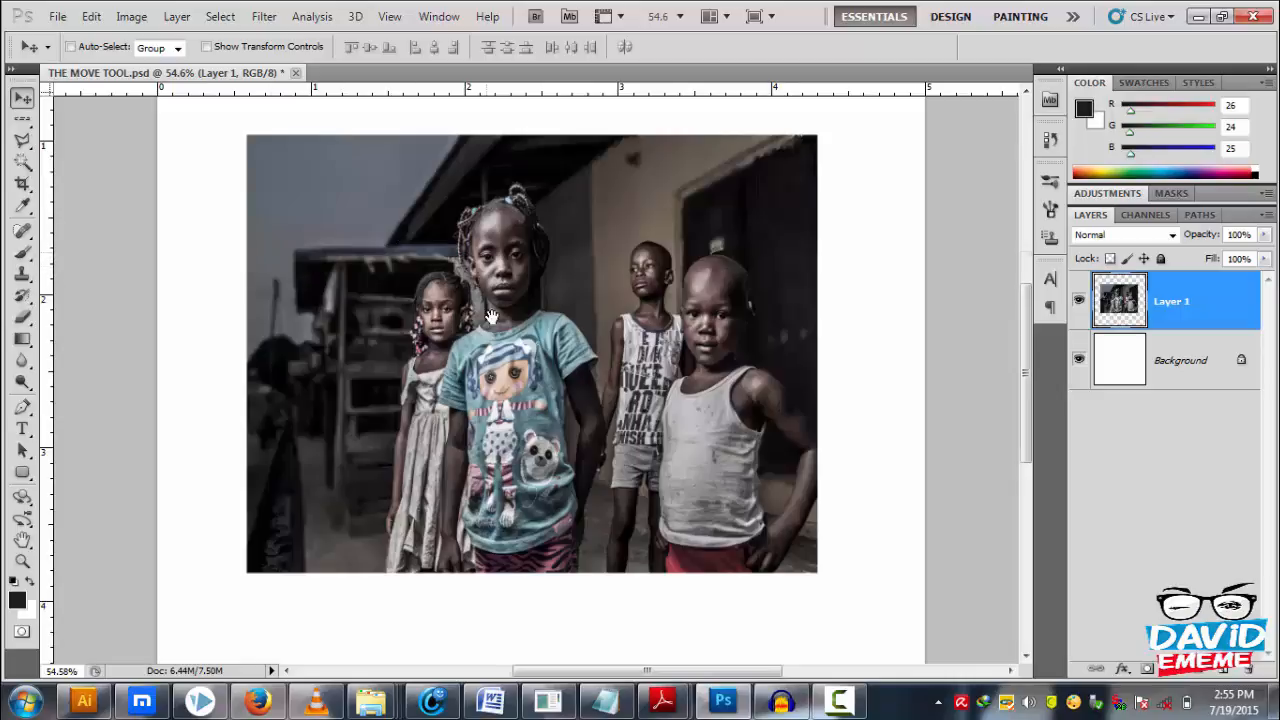
left_click_drag(487, 253, 498, 377)
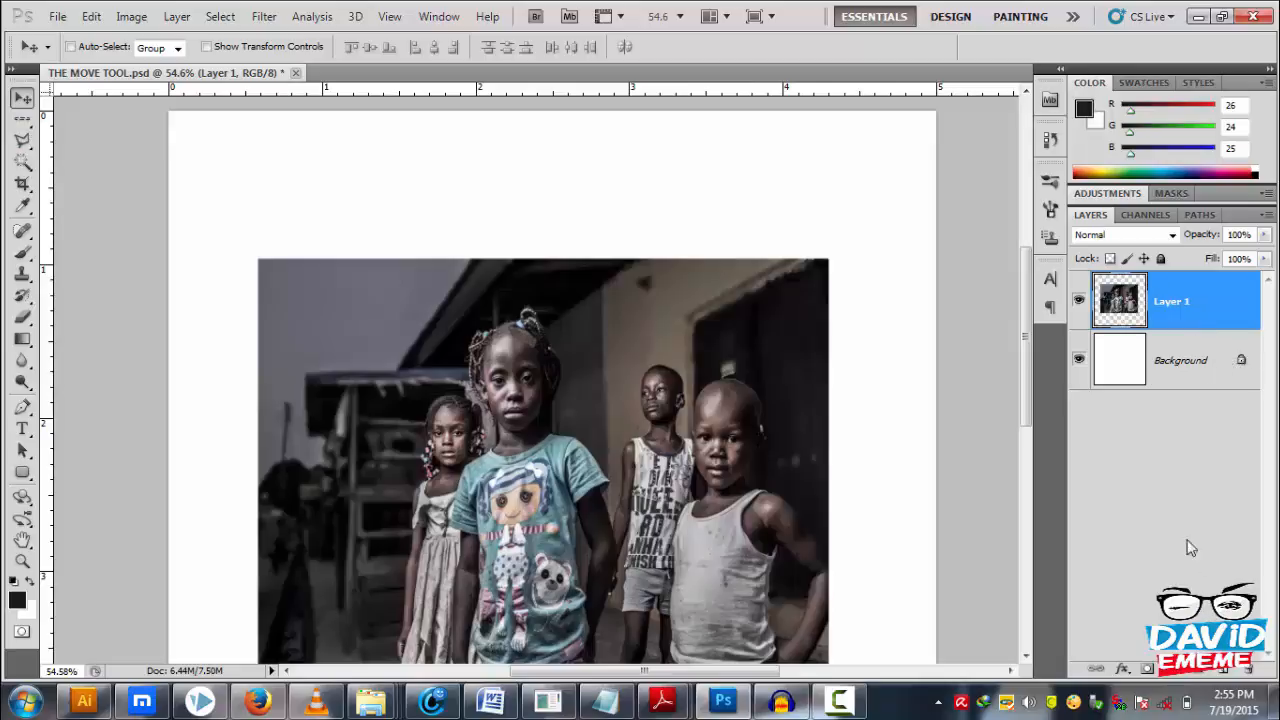
- Select the Background layer and view the new-document settings without creating a document
left_click(1178, 364)
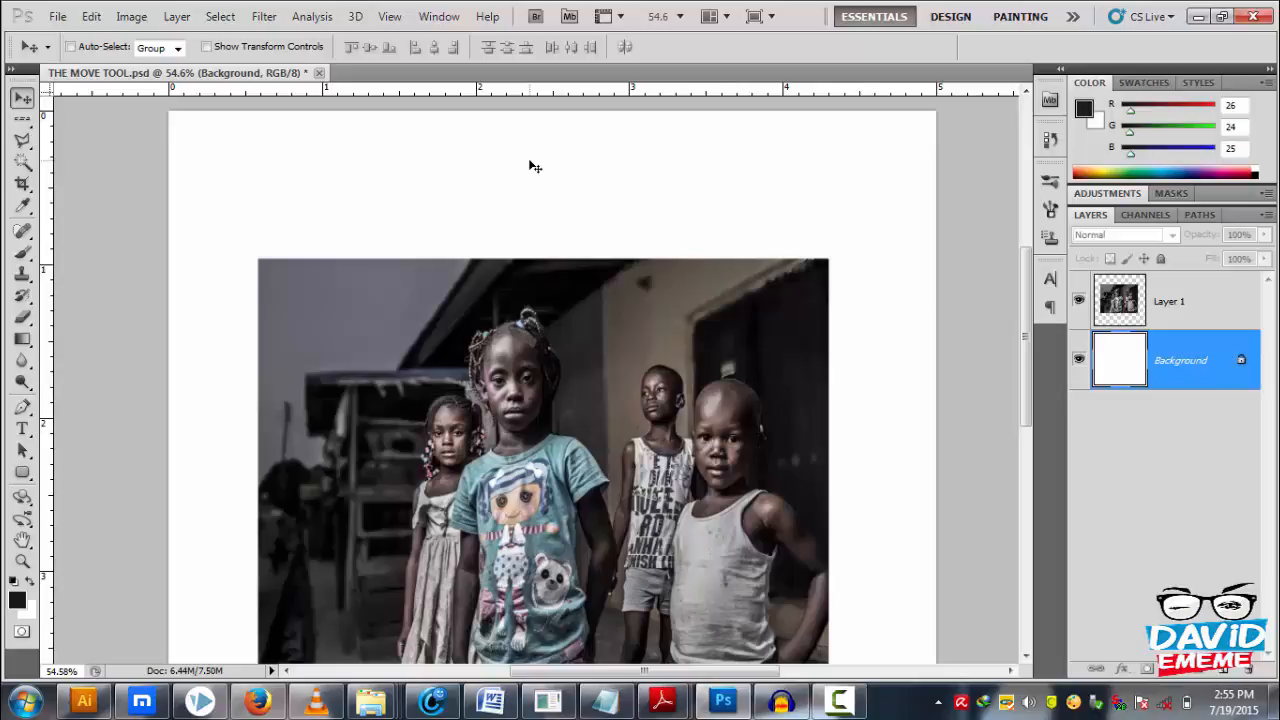
key("ctrl+n")
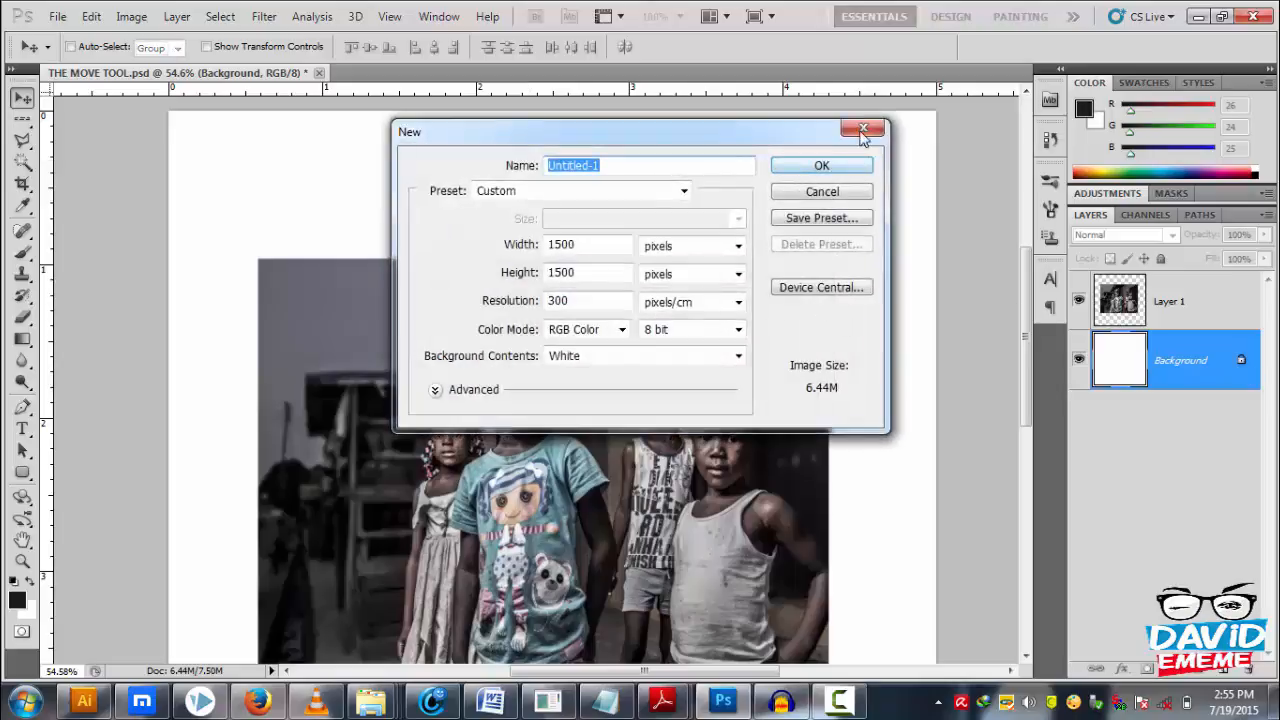
left_click(860, 131)
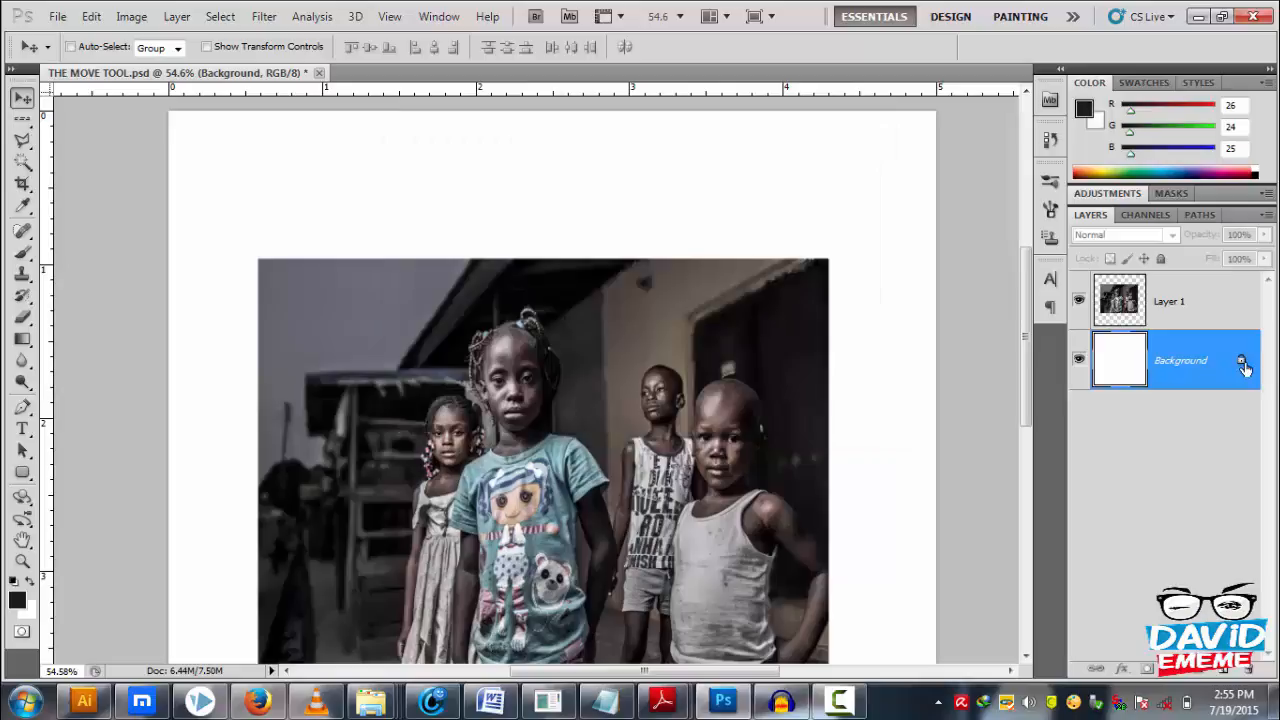
- Move the photo on Layer 1 a short distance up and slightly left on the white canvas
left_click(1210, 300)
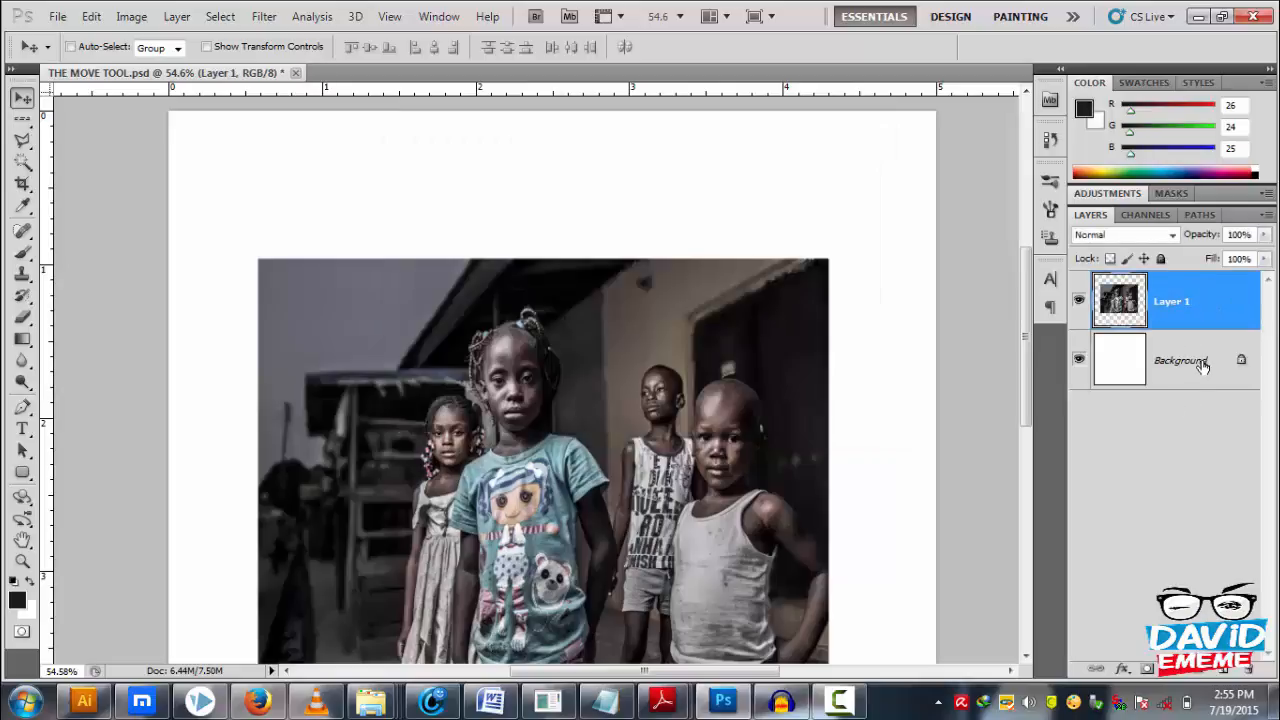
left_click(1203, 368)
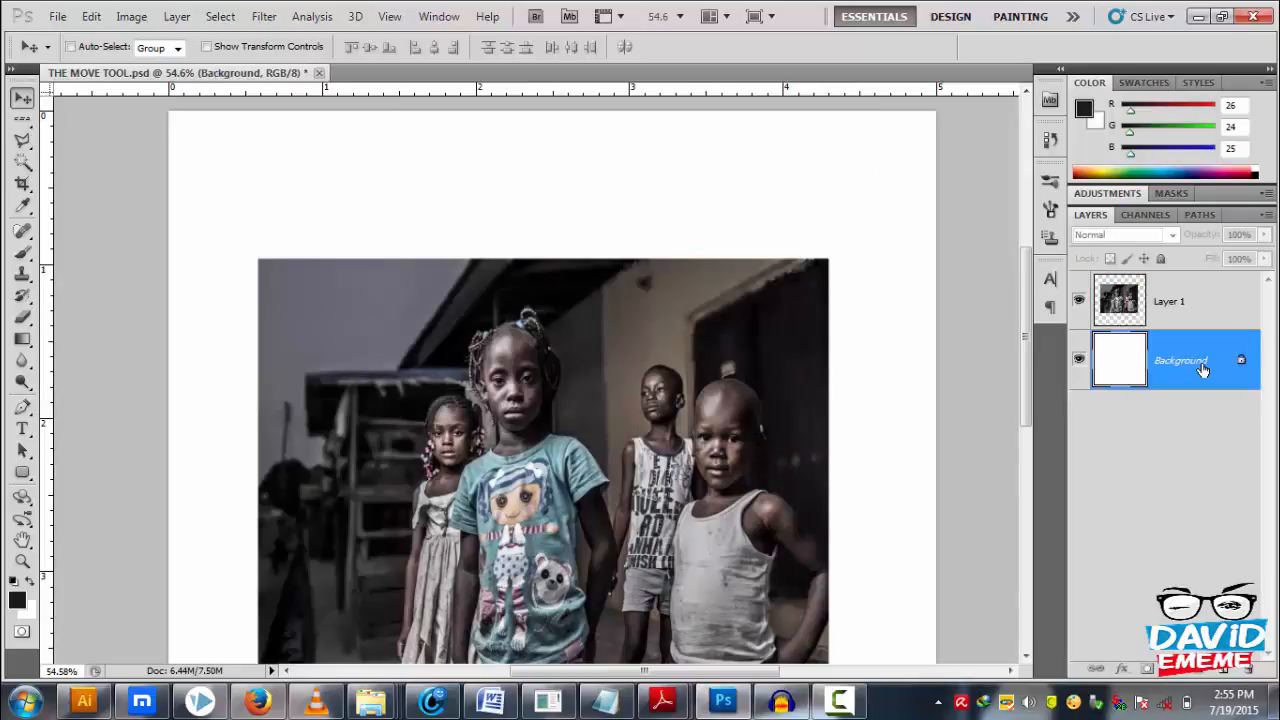
left_click(1177, 306)
left_click_drag(535, 524, 522, 476)
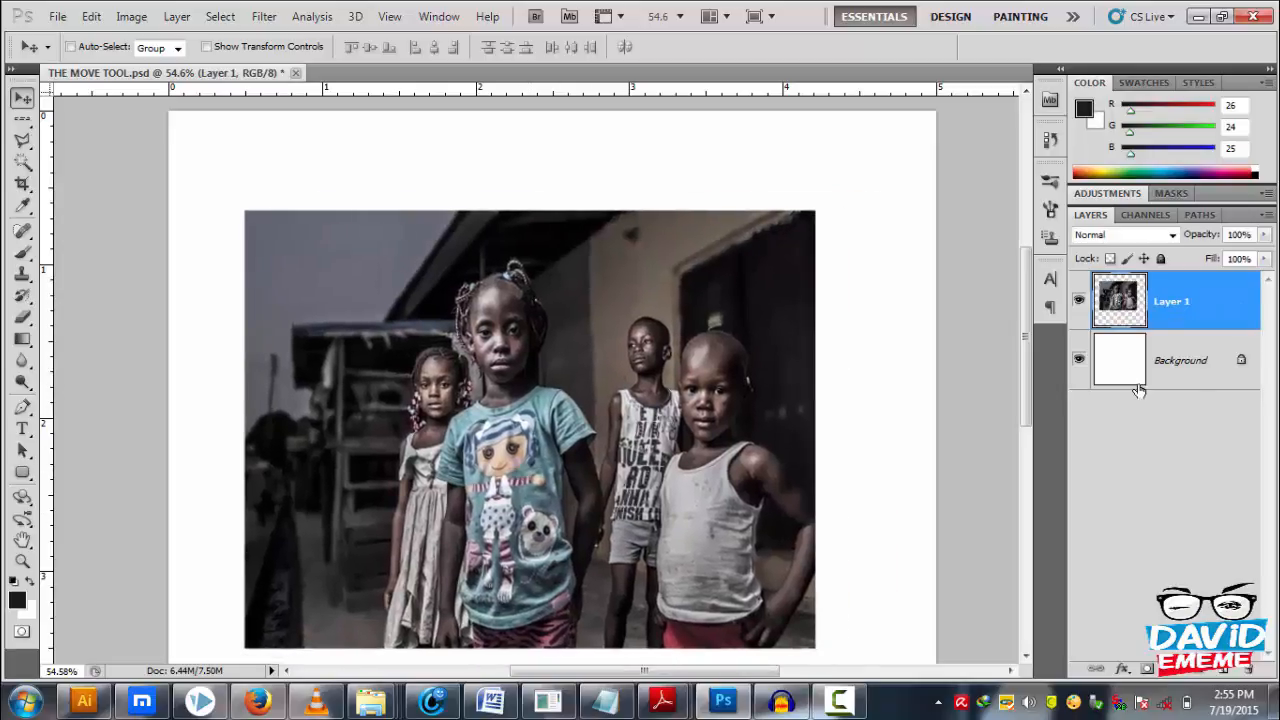
- Convert the locked Background into an ordinary layer with the default settings, and undo the conversion
left_click(1201, 367)
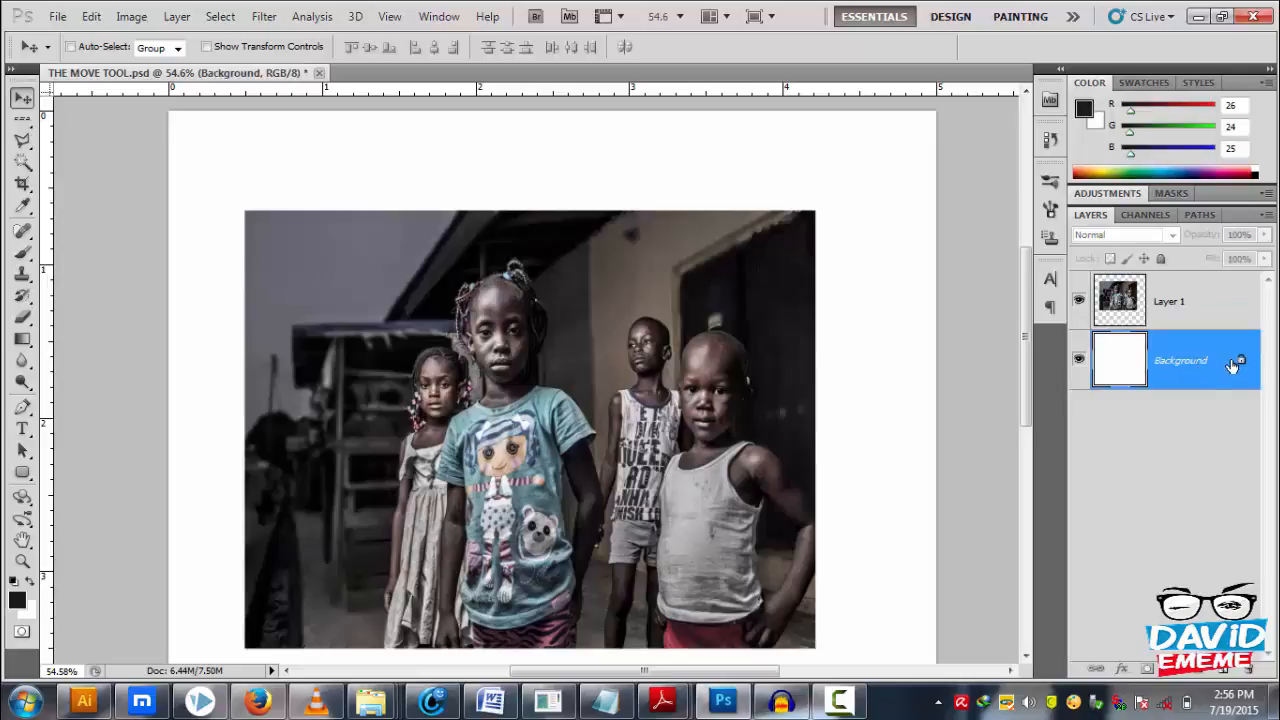
double_click(1240, 358)
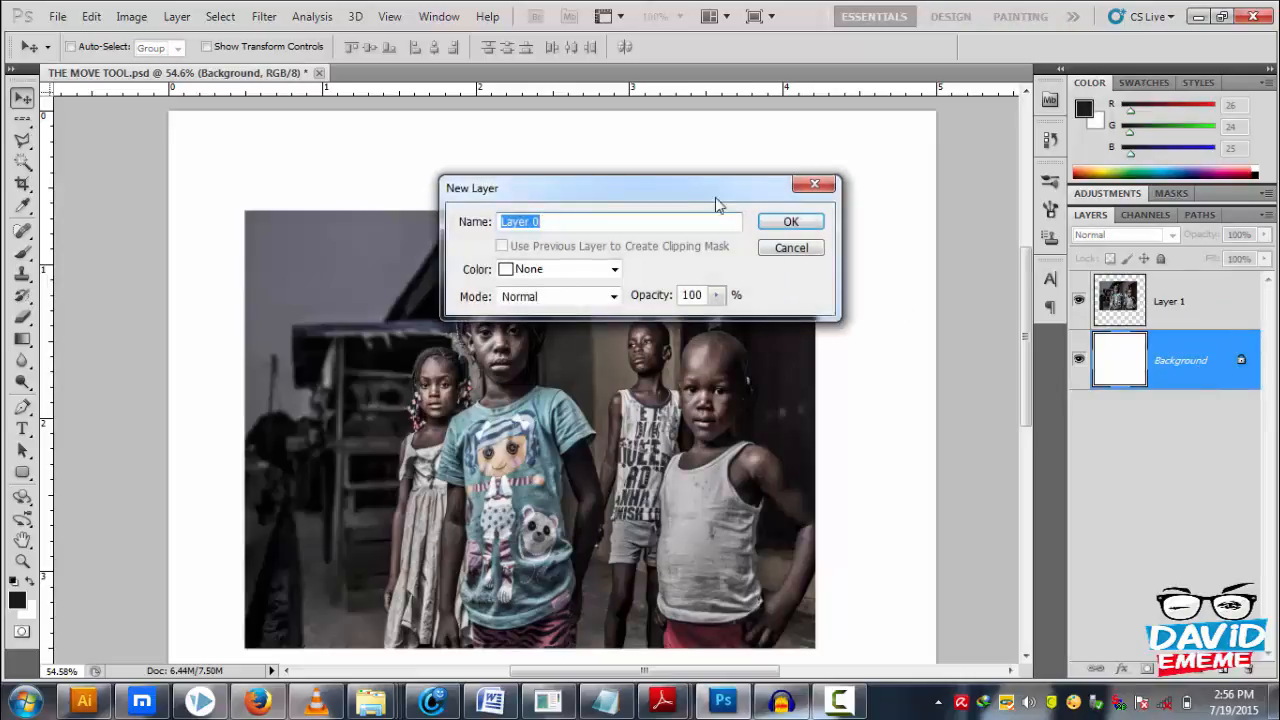
left_click(796, 224)
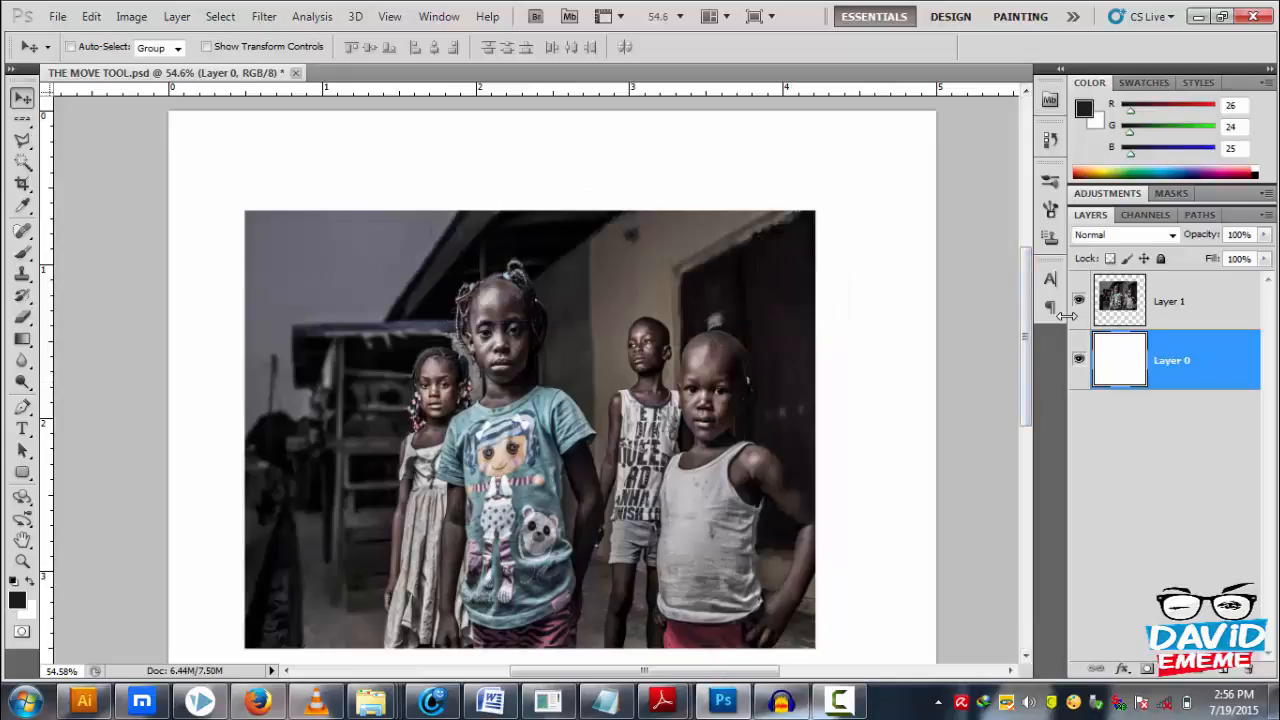
key("ctrl+z")
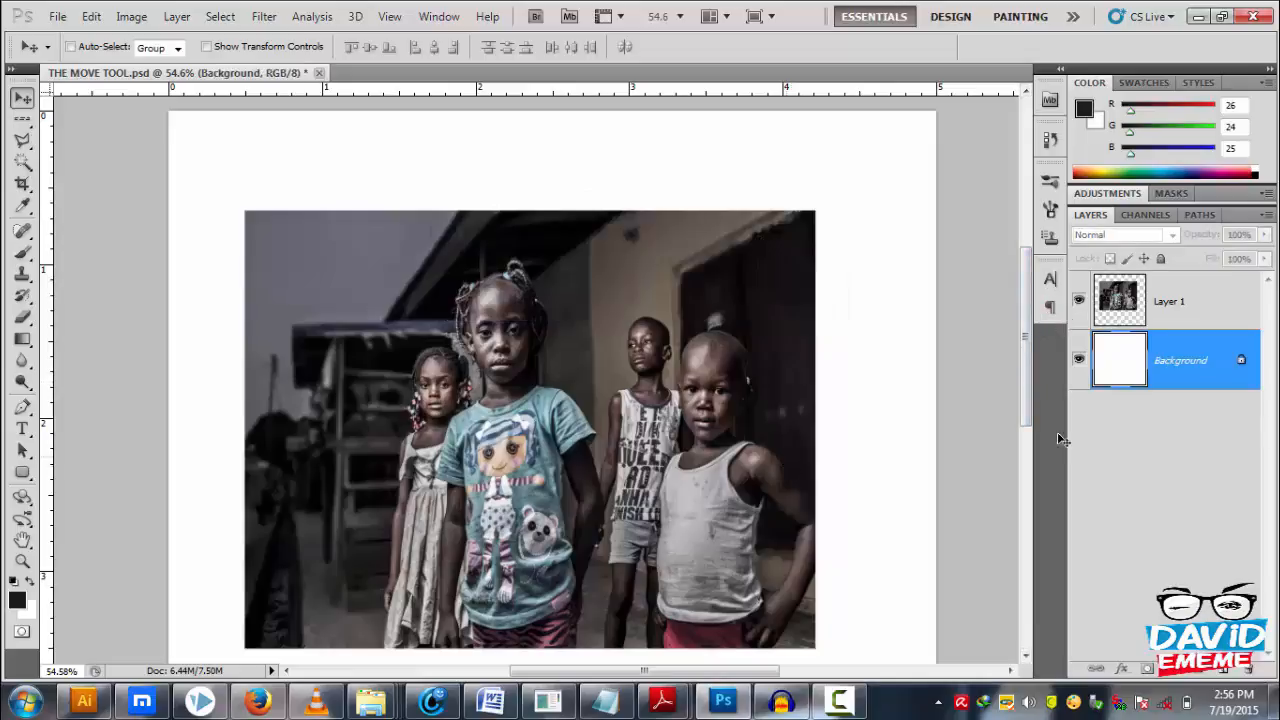
- Nudge the photo on Layer 1 slightly up and to the right within the canvas
scroll(590, 404, "down", 2)
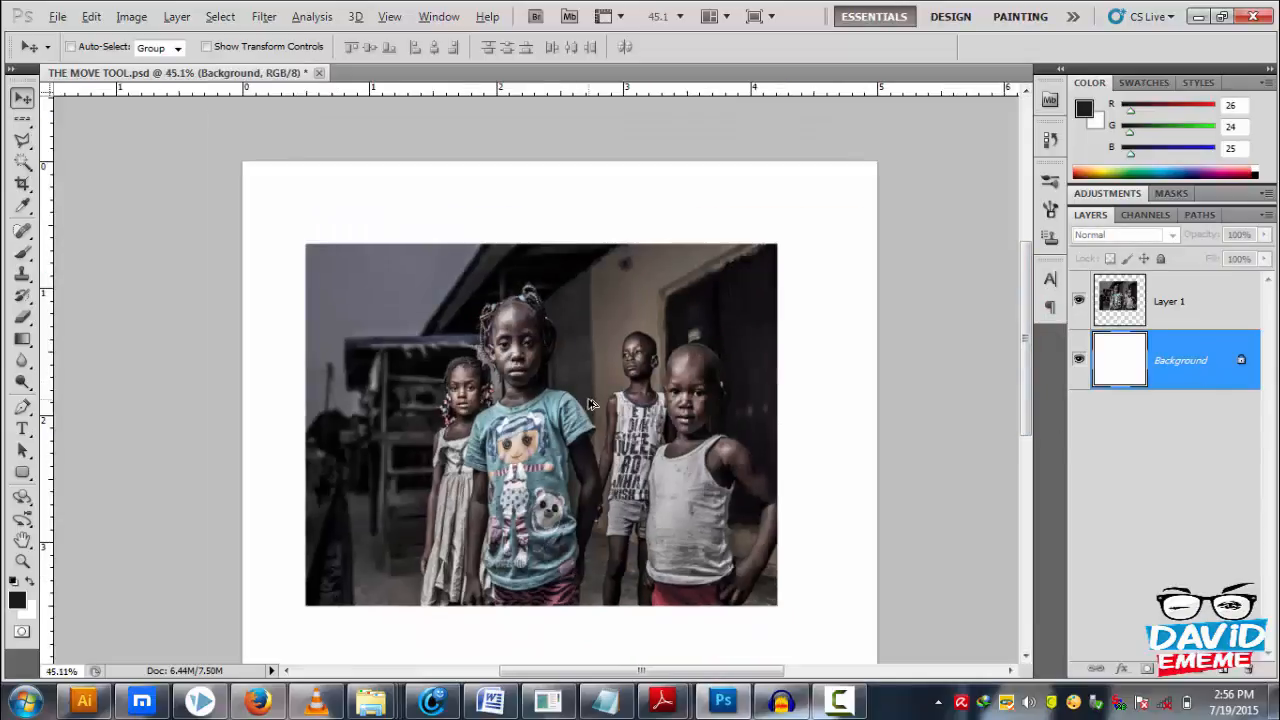
left_click(1196, 308)
mouse_move(554, 428)
left_mouse_down()
mouse_move(590, 405)
mouse_move(566, 415)
left_mouse_up()
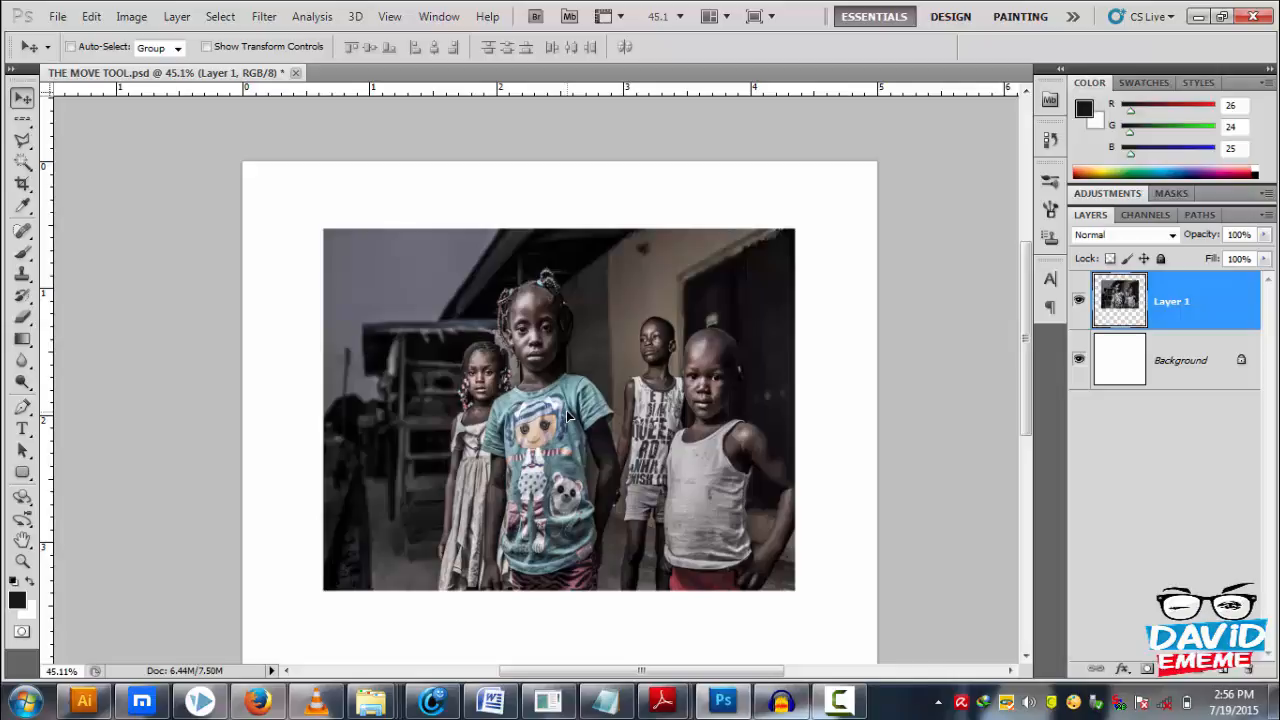
scroll(572, 418, "up", 4)
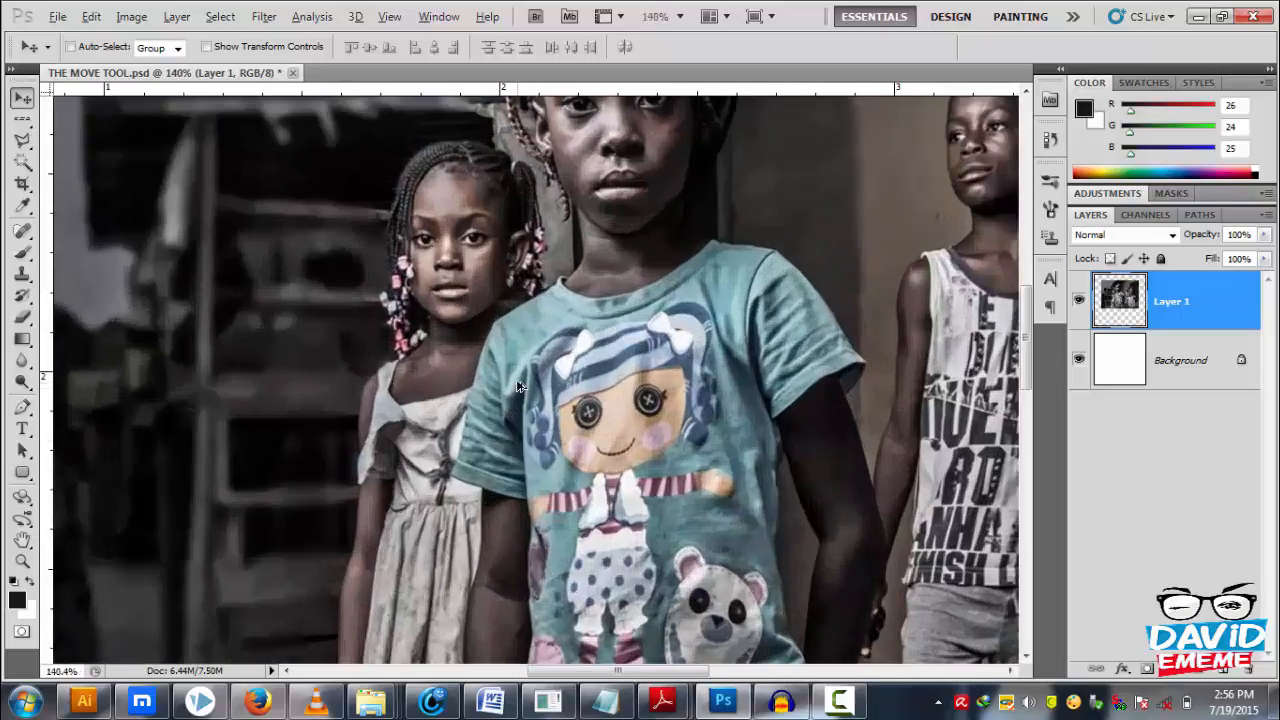
scroll(627, 247, "up", 3)
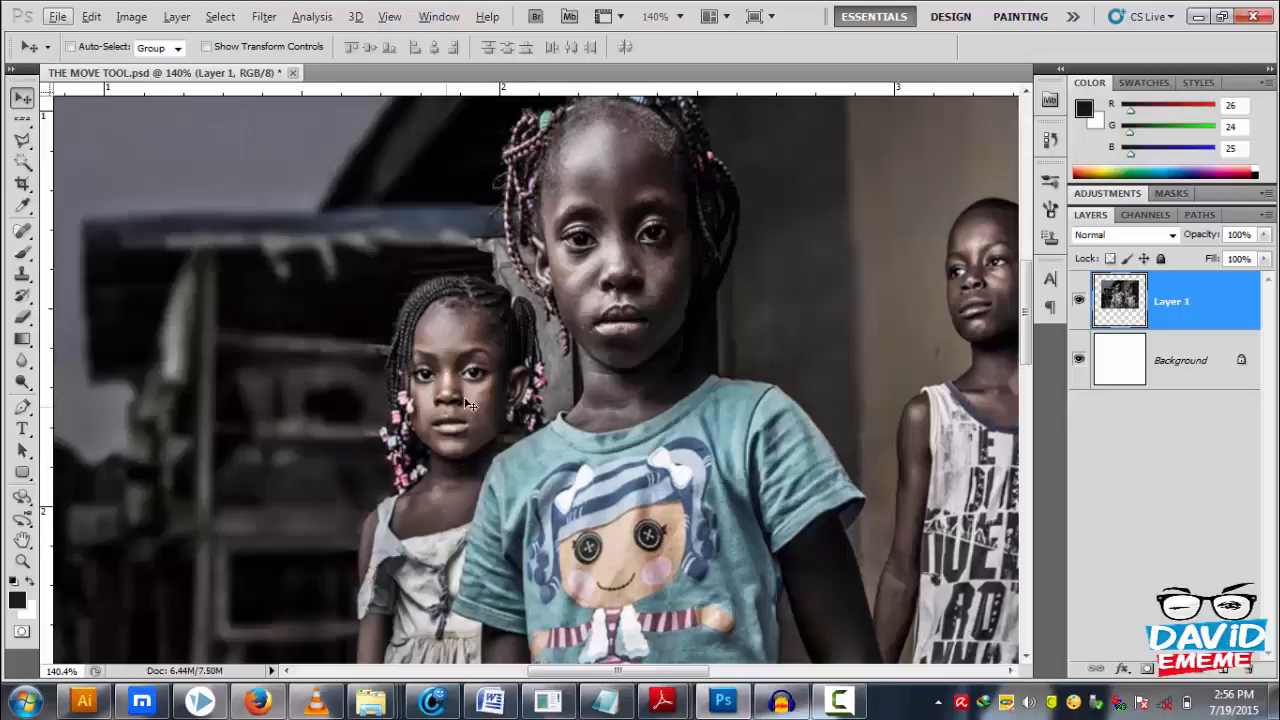
scroll(428, 512, "down", 8)
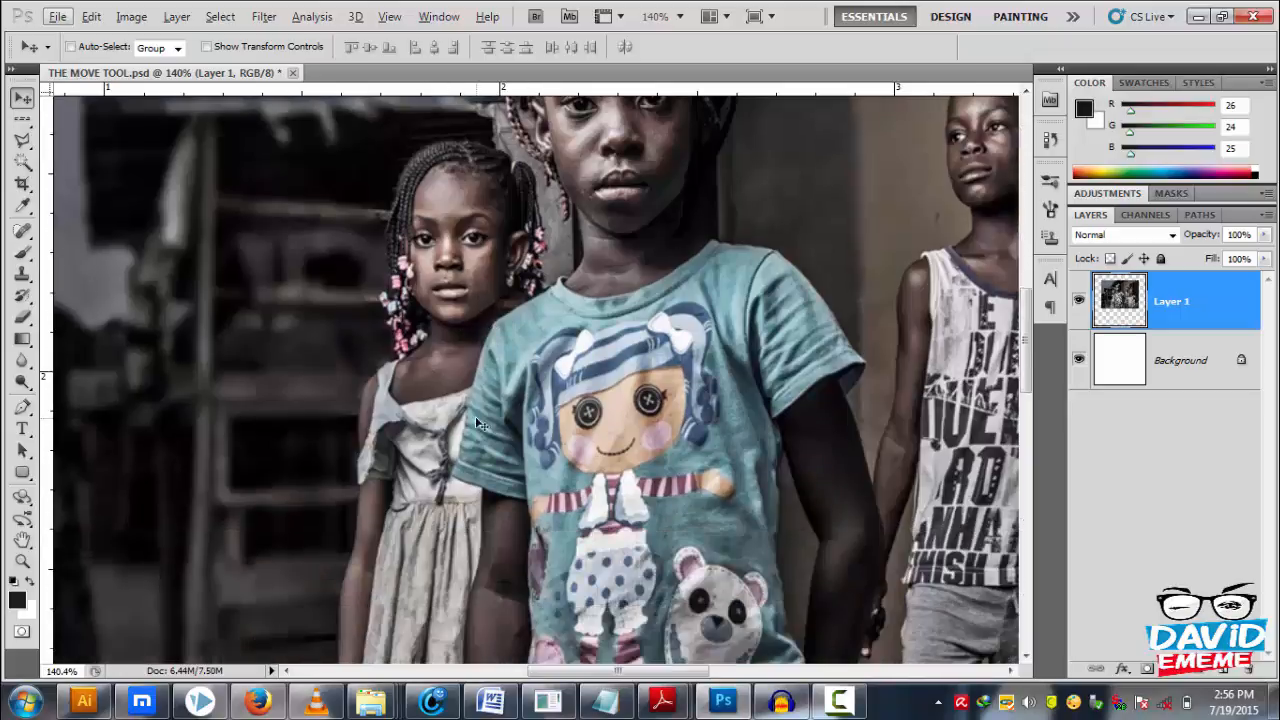
scroll(401, 501, "up", 8)
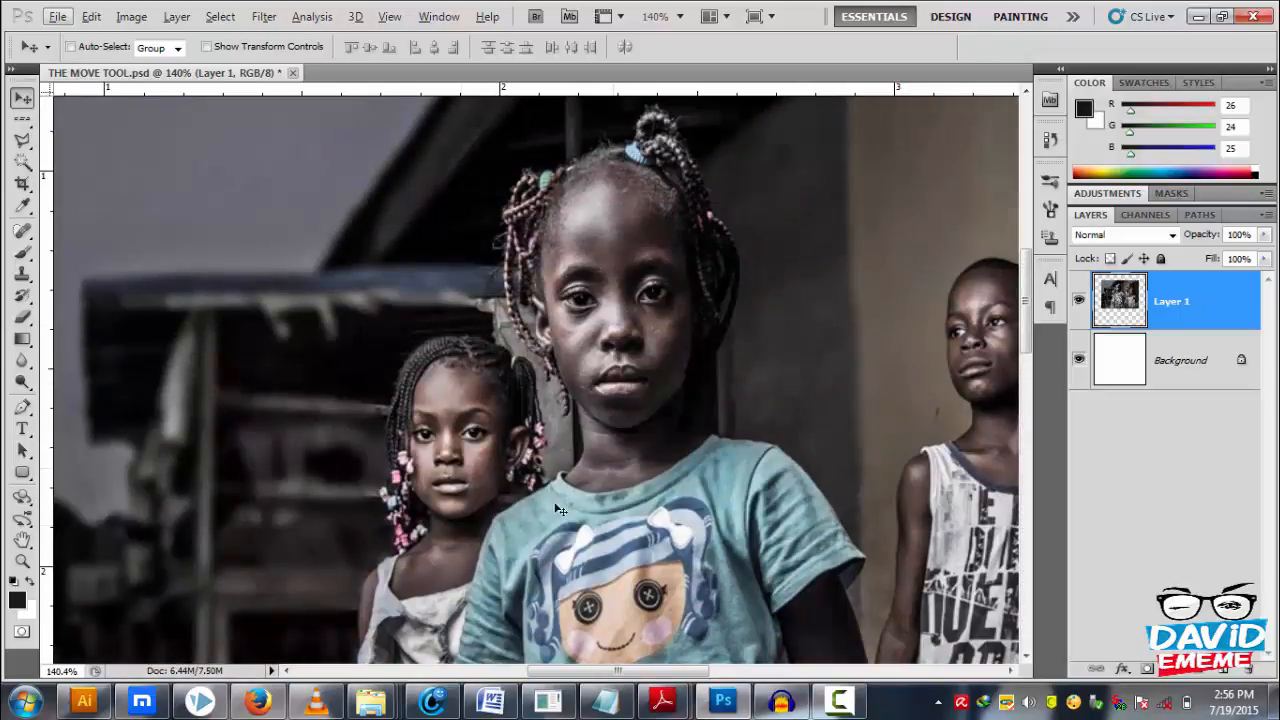
scroll(505, 465, "down", 5)
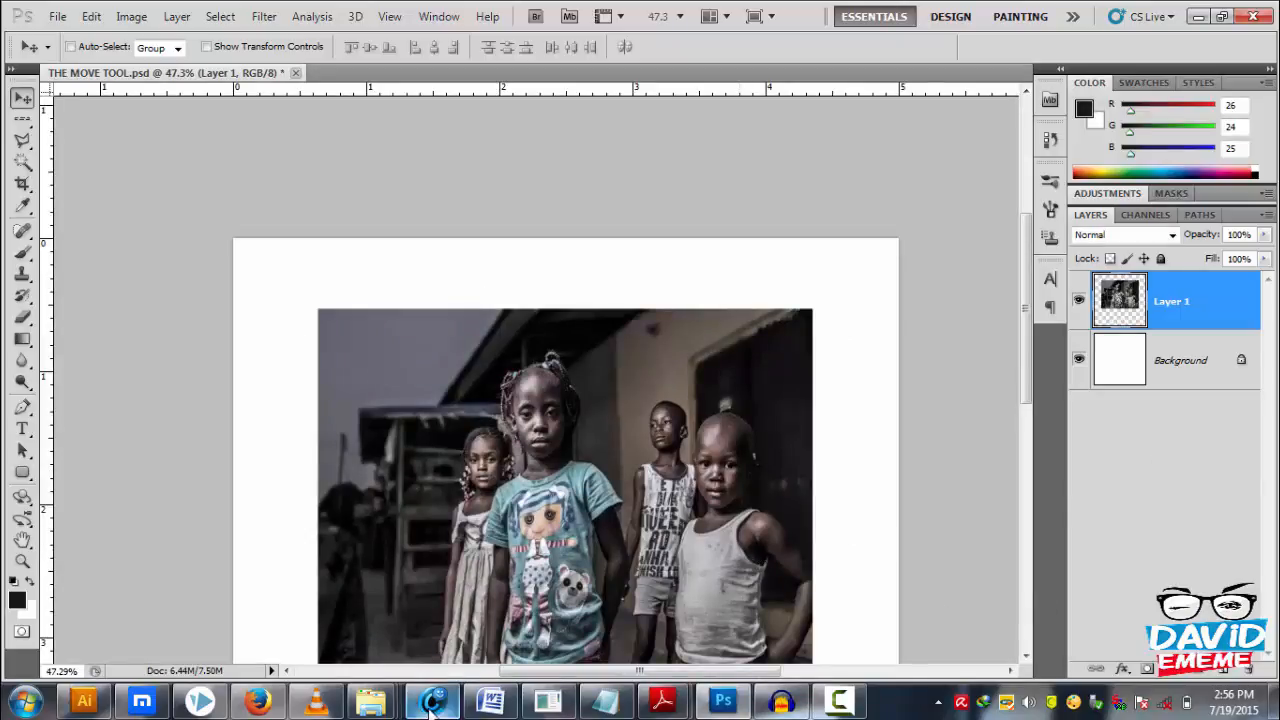
- Place the photo of the girl in the floral hat from the desktop's EXCERSE PHOTOS folder into the open document
left_click(1199, 18)
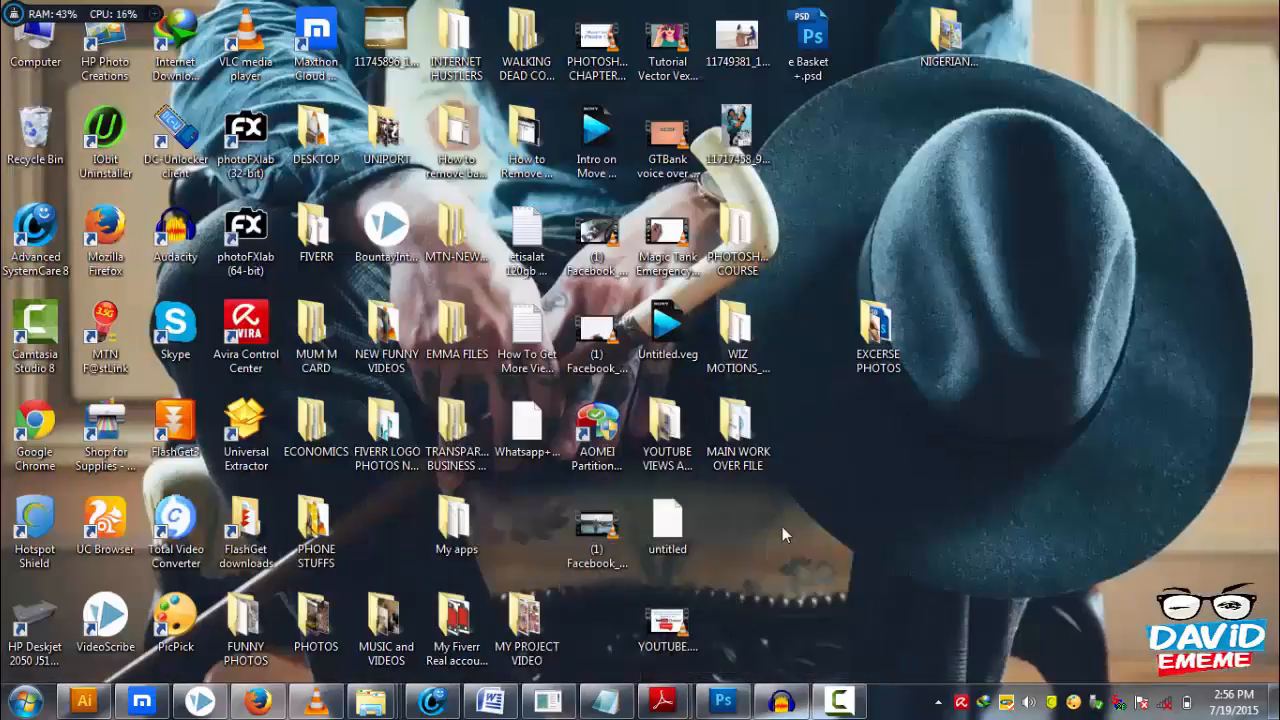
double_click(884, 358)
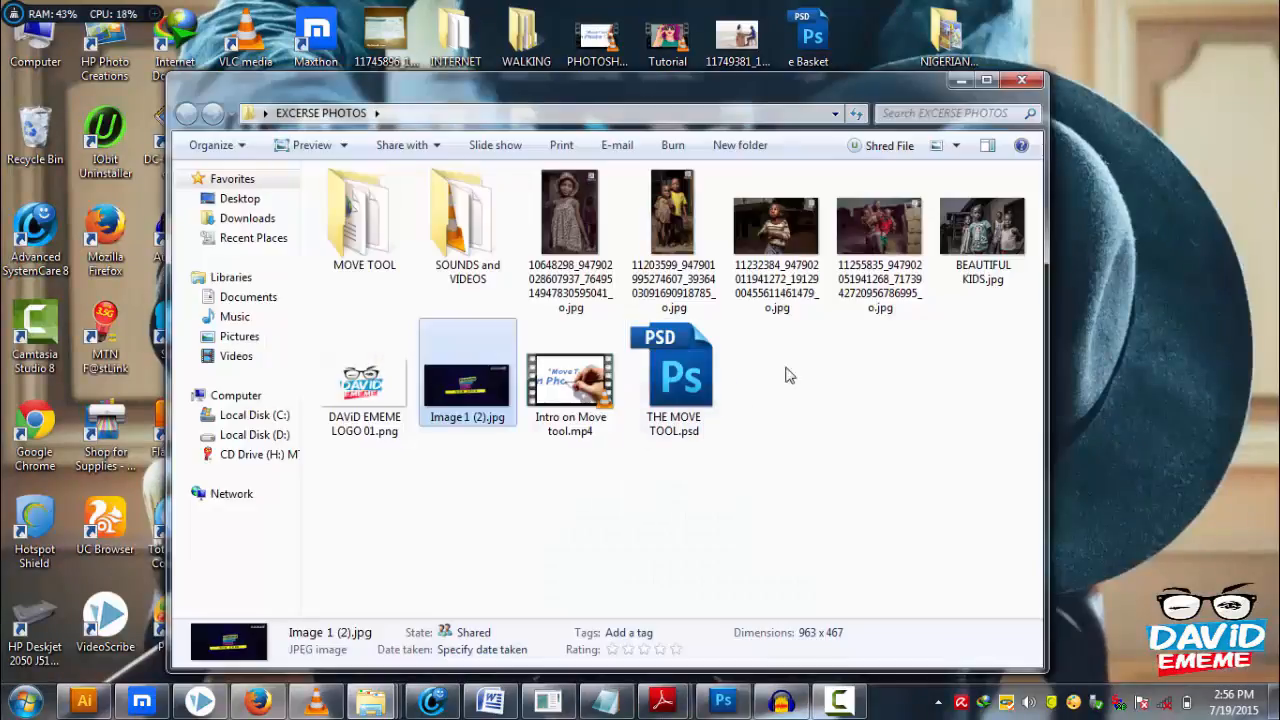
left_click(776, 230)
left_click(673, 226)
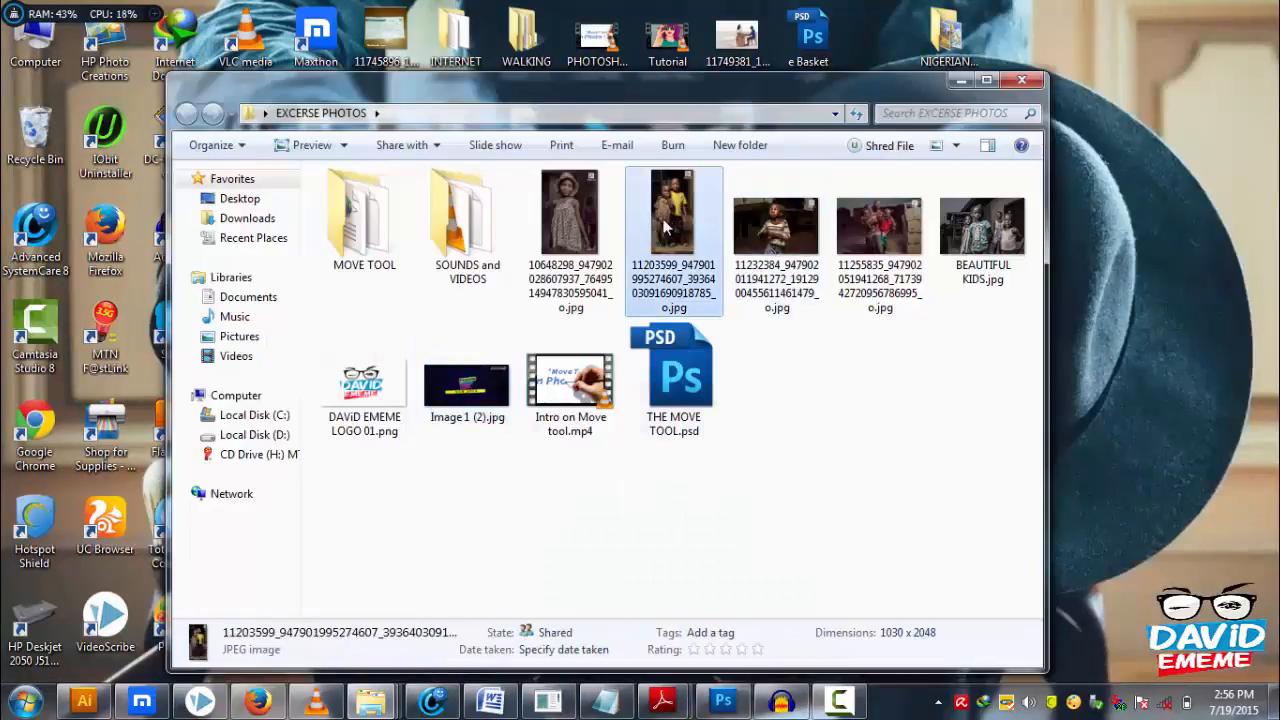
left_click_drag(568, 232, 672, 472)
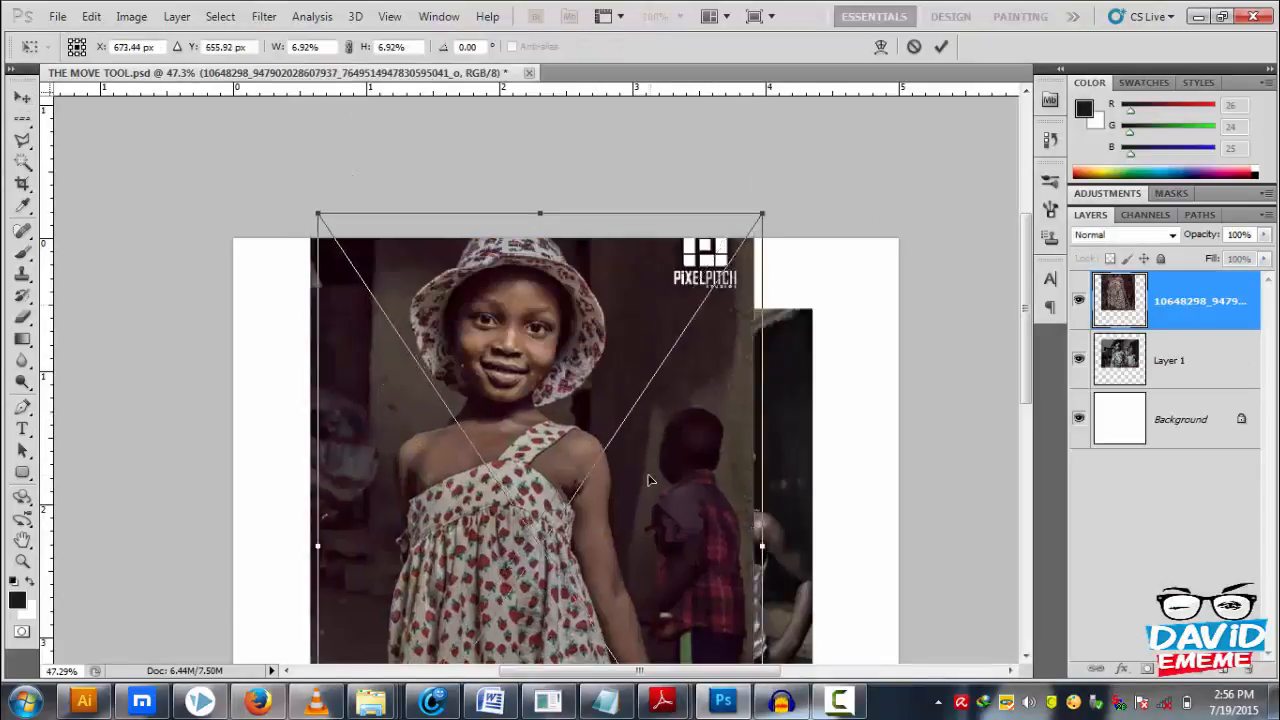
- Move the placed photo of the girl to about X 776 px, Y 875 px and commit the placement
scroll(648, 481, "down", 2)
scroll(636, 420, "up", 3)
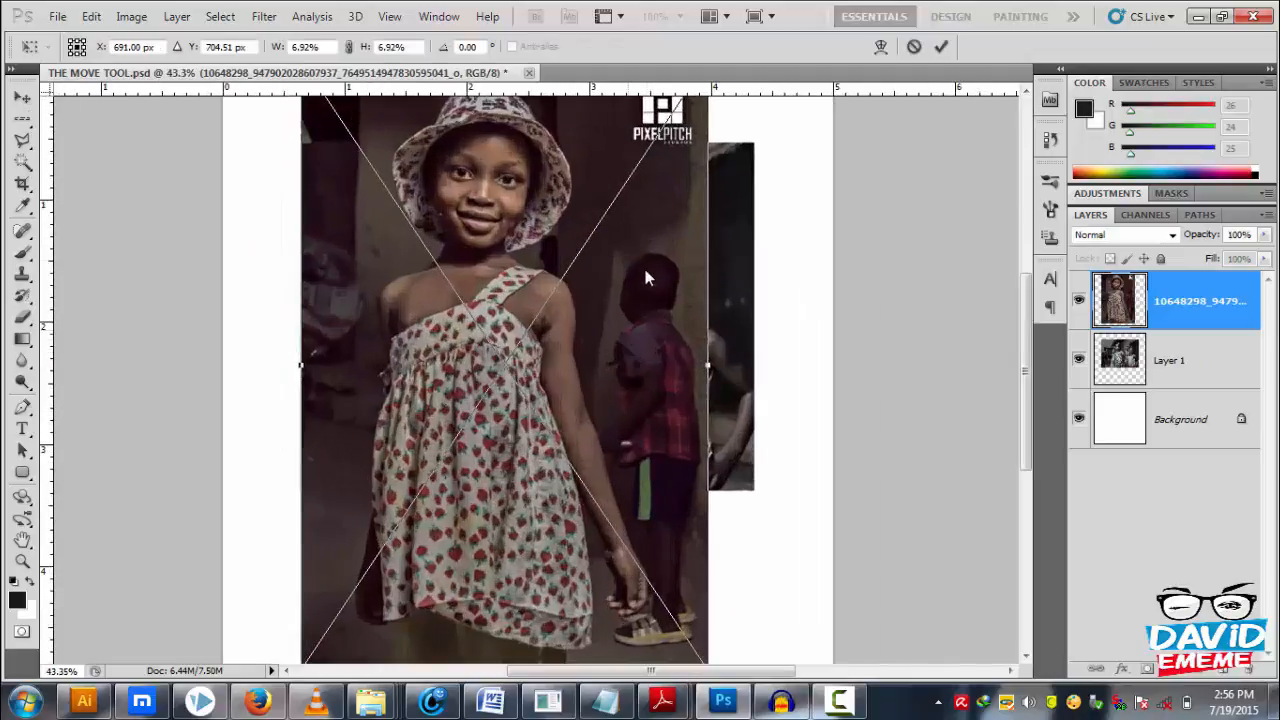
left_click_drag(661, 387, 681, 333)
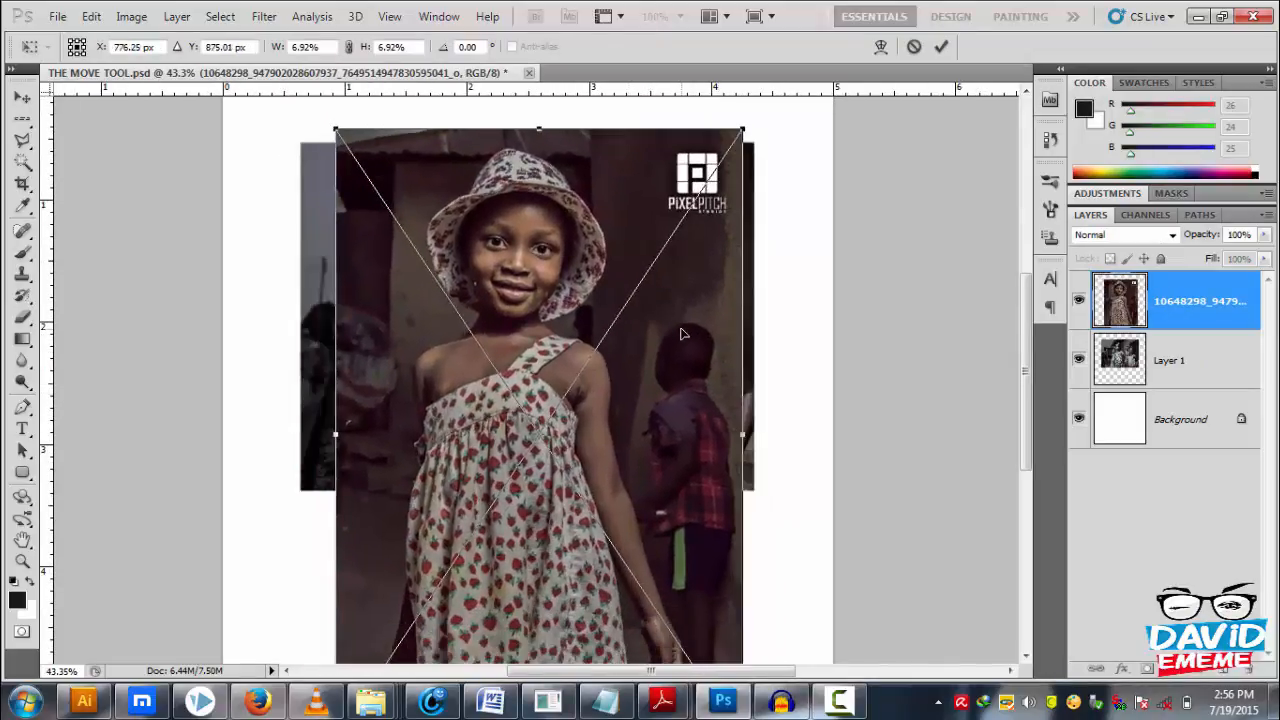
left_click(942, 47)
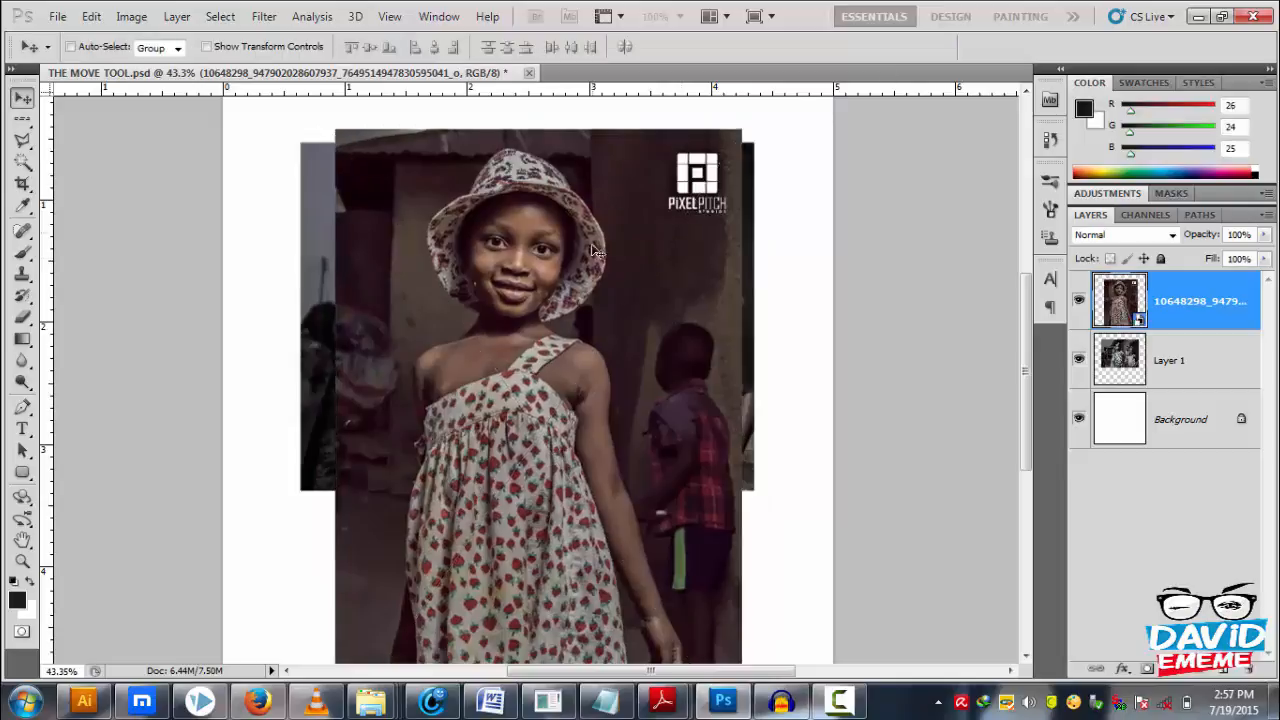
- Reposition the hat girl's photo so its right edge lines up with the right edge of the Layer 1 photo
scroll(566, 279, "up", 2)
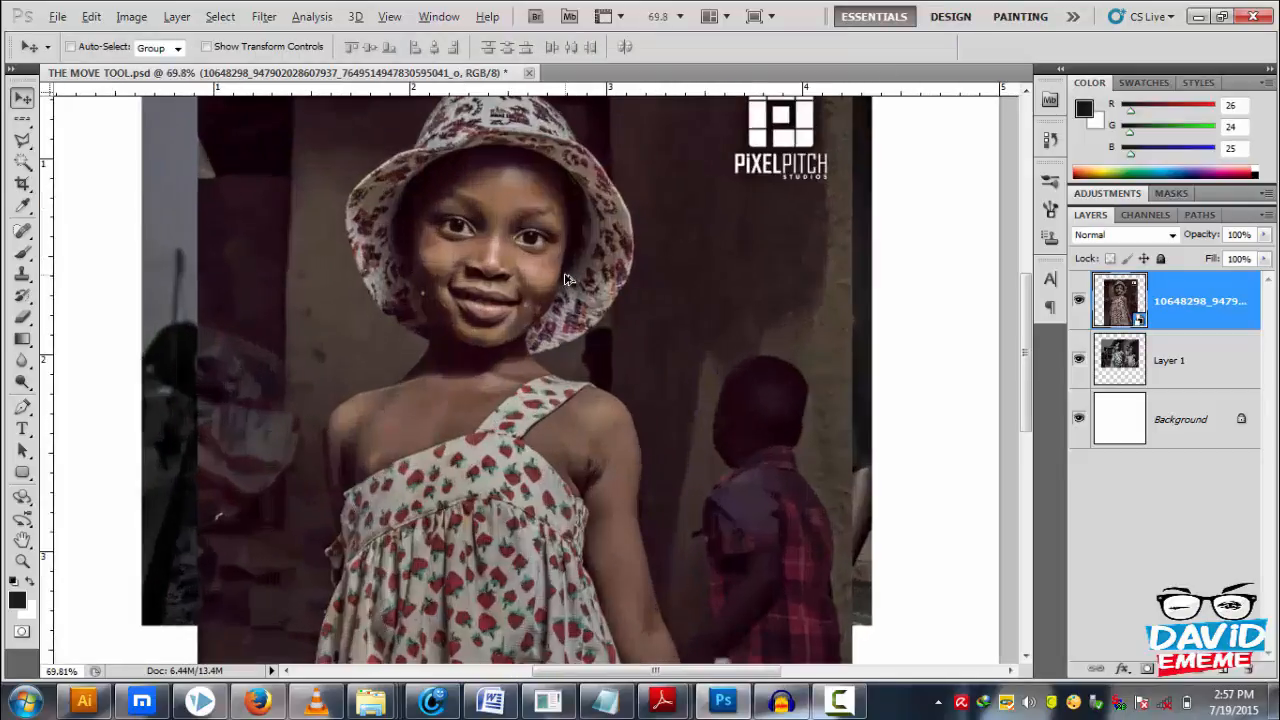
scroll(560, 285, "down", 2)
mouse_move(488, 337)
left_mouse_down()
mouse_move(726, 390)
mouse_move(585, 405)
mouse_move(502, 350)
mouse_move(468, 347)
left_mouse_up()
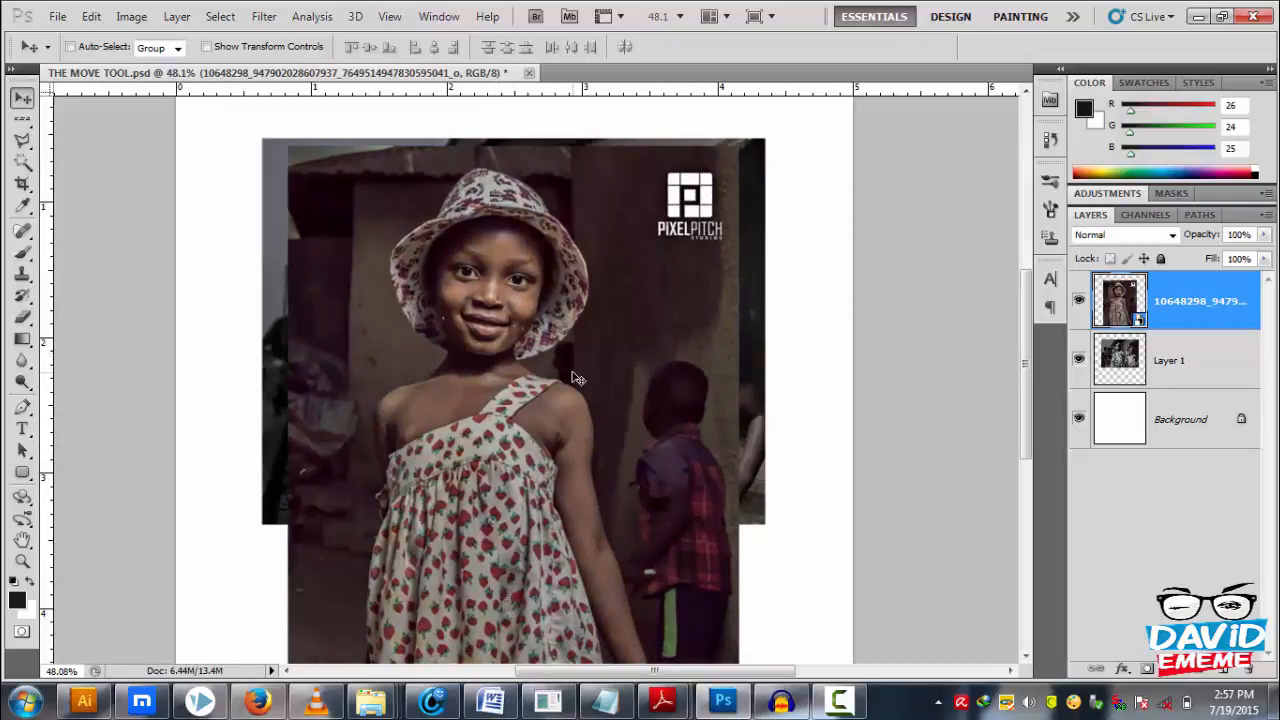
left_click(1189, 368)
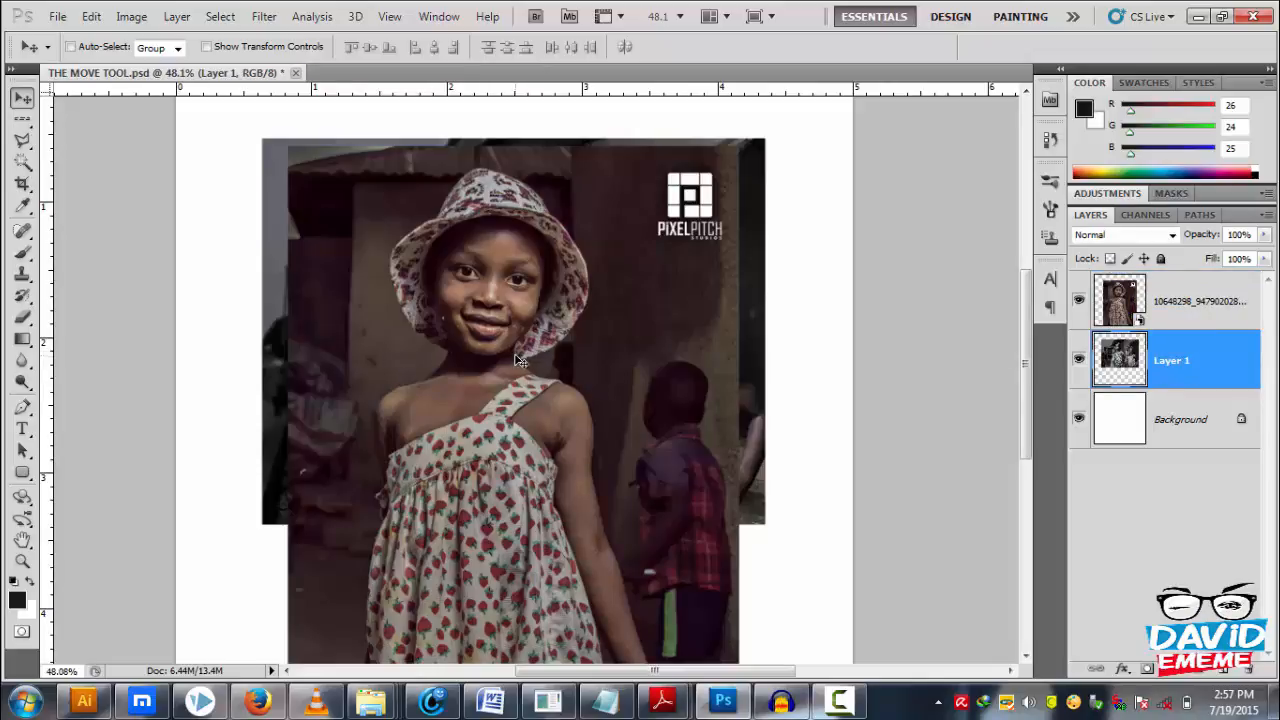
left_click(1207, 320)
left_click_drag(576, 411, 602, 381)
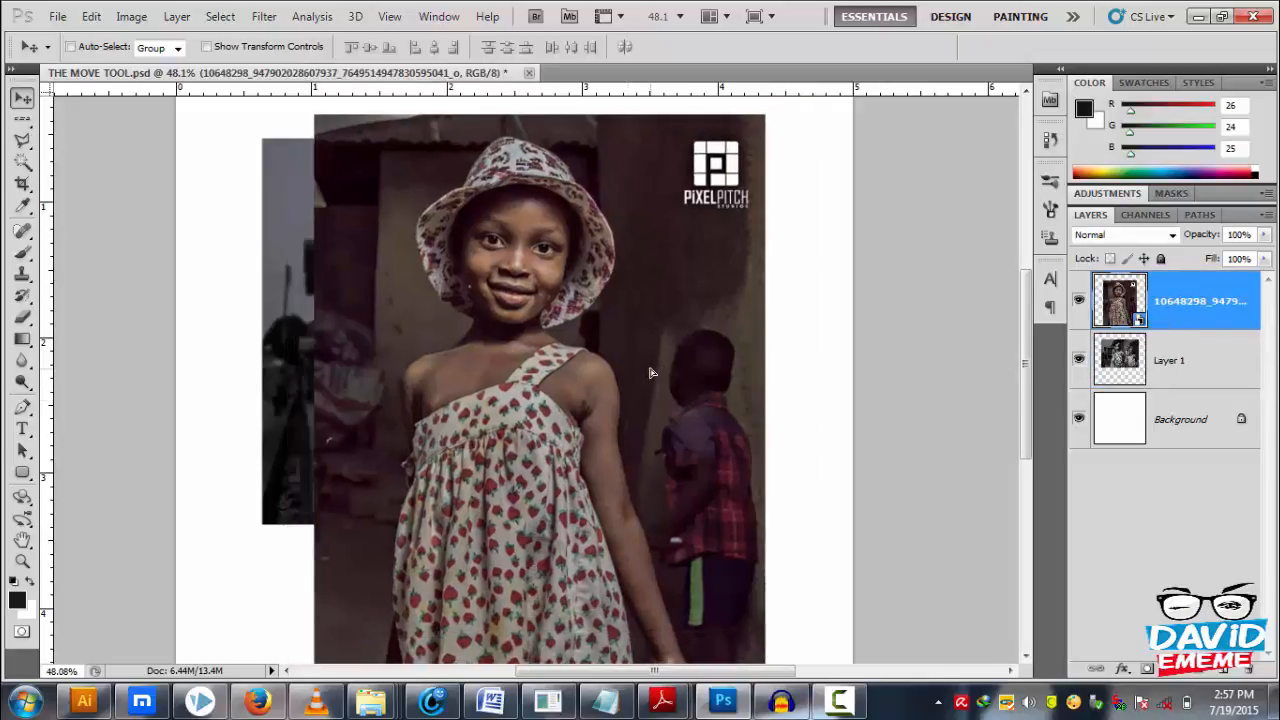
- Hide the hat girl's photo layer to check the photo beneath it, and show the layer again
left_click(1078, 300)
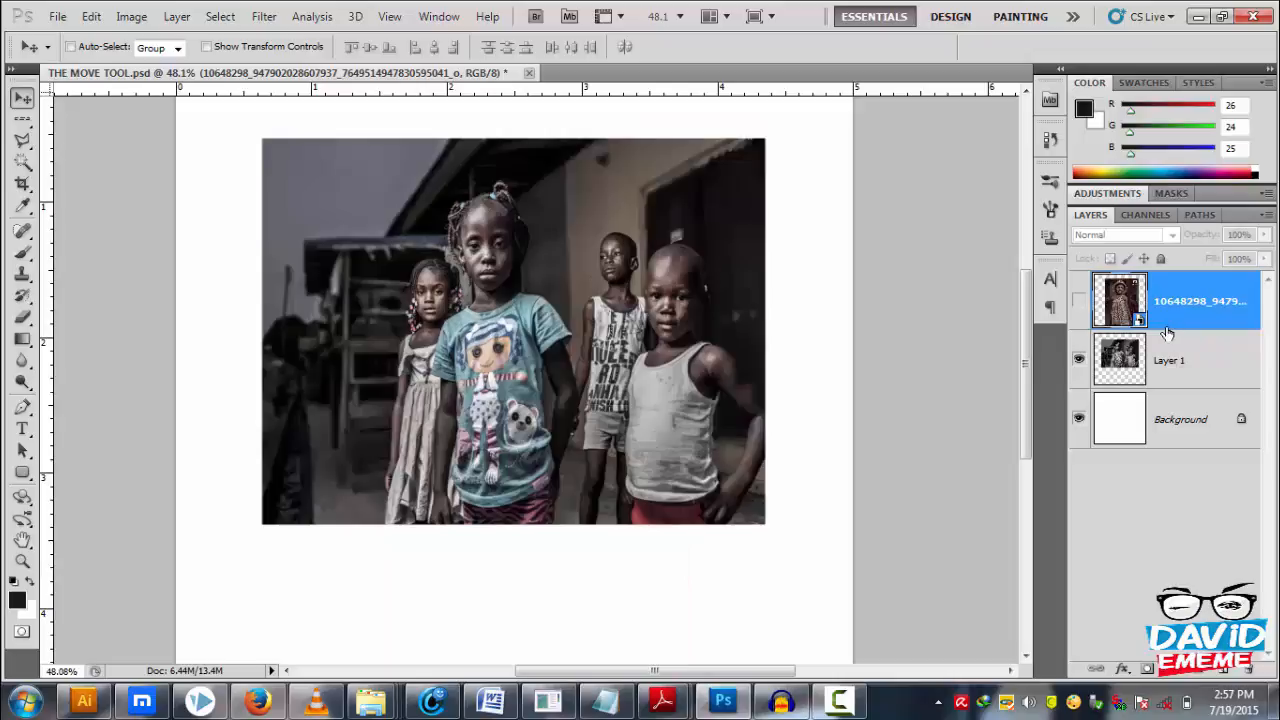
left_click(1078, 302)
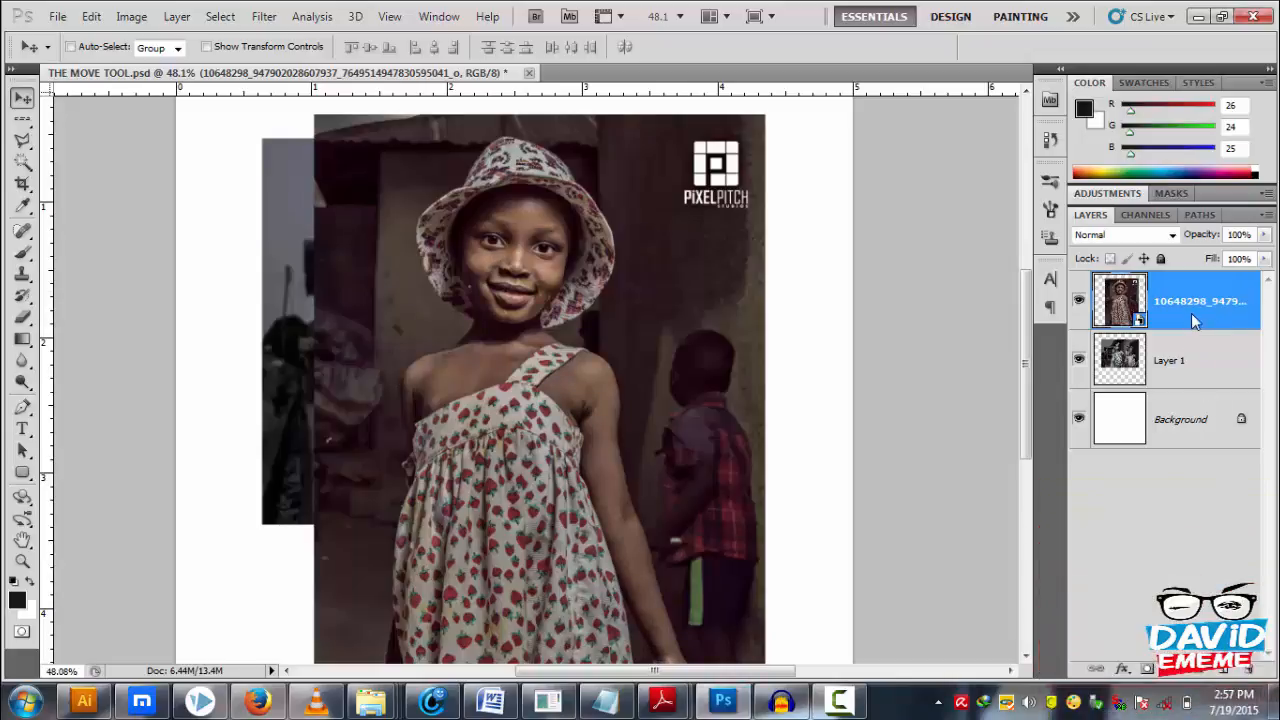
- Reselect the hat girl's photo layer and move the photo slightly down and left over the Layer 1 photo
left_click(1176, 366)
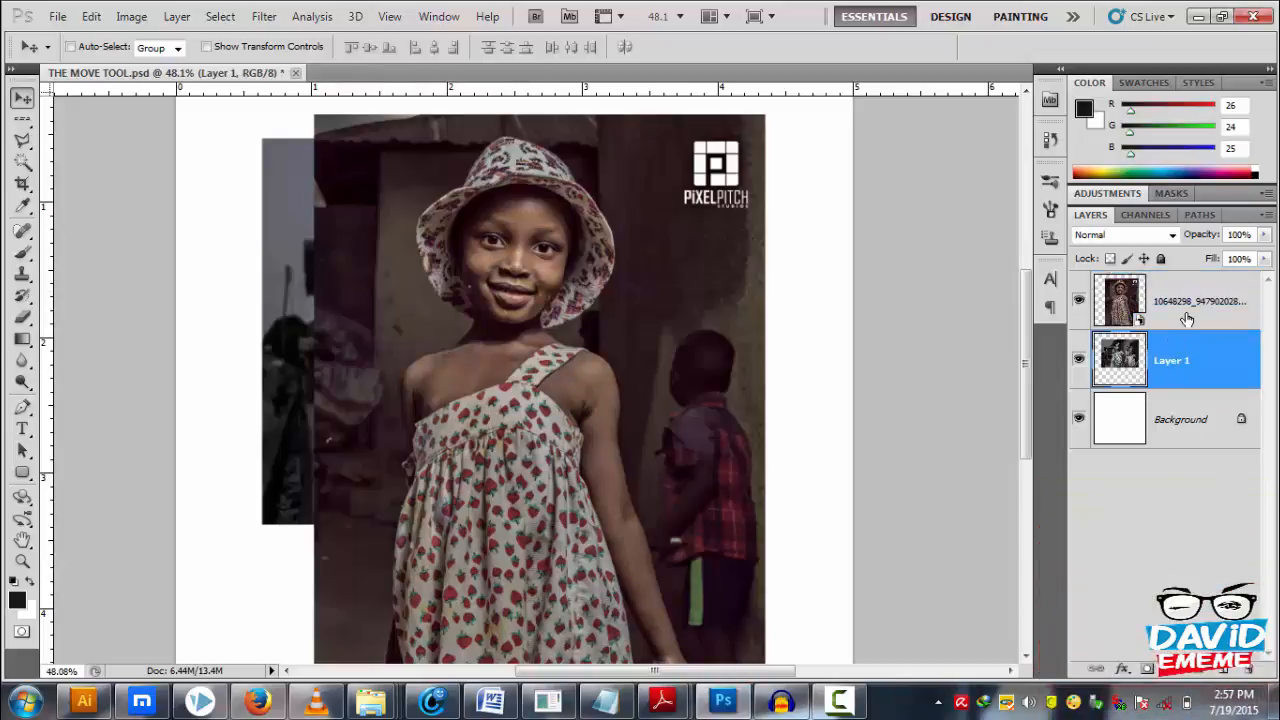
left_click(1186, 318)
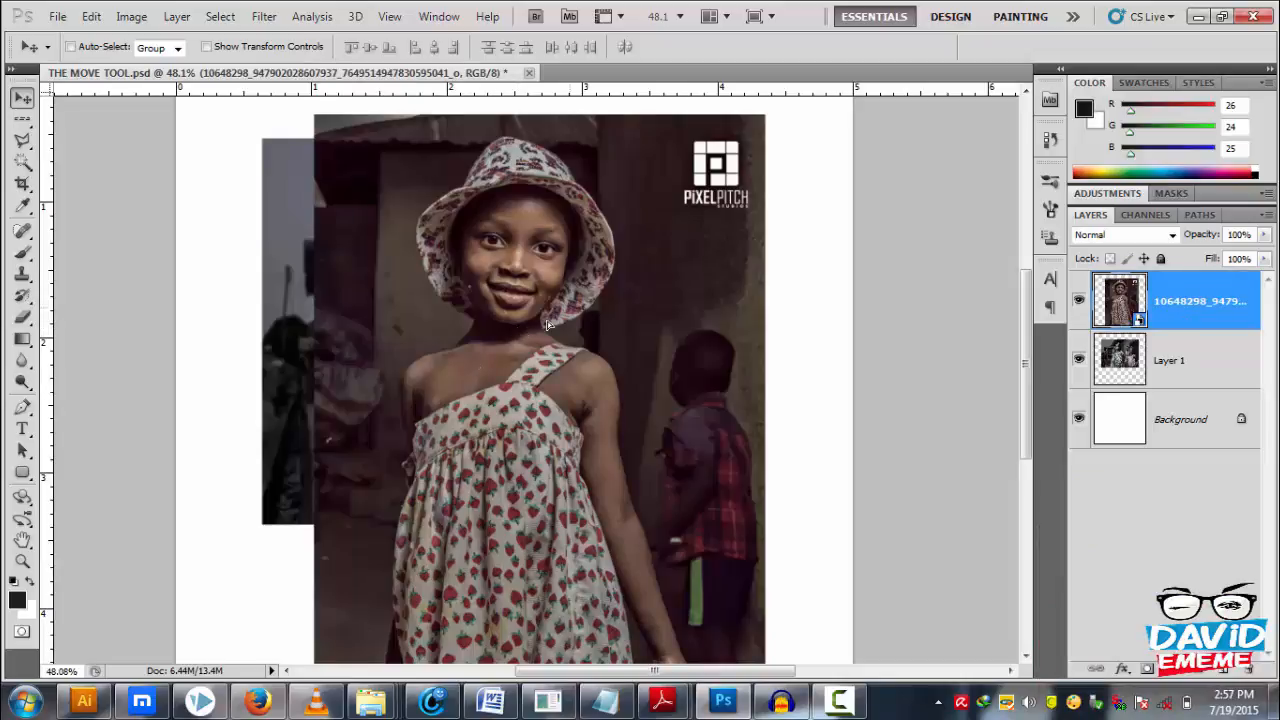
left_click_drag(578, 312, 538, 362)
- Move the Layer 1 photo slightly to the right while the hat girl's photo layer is temporarily hidden
left_click(1176, 360)
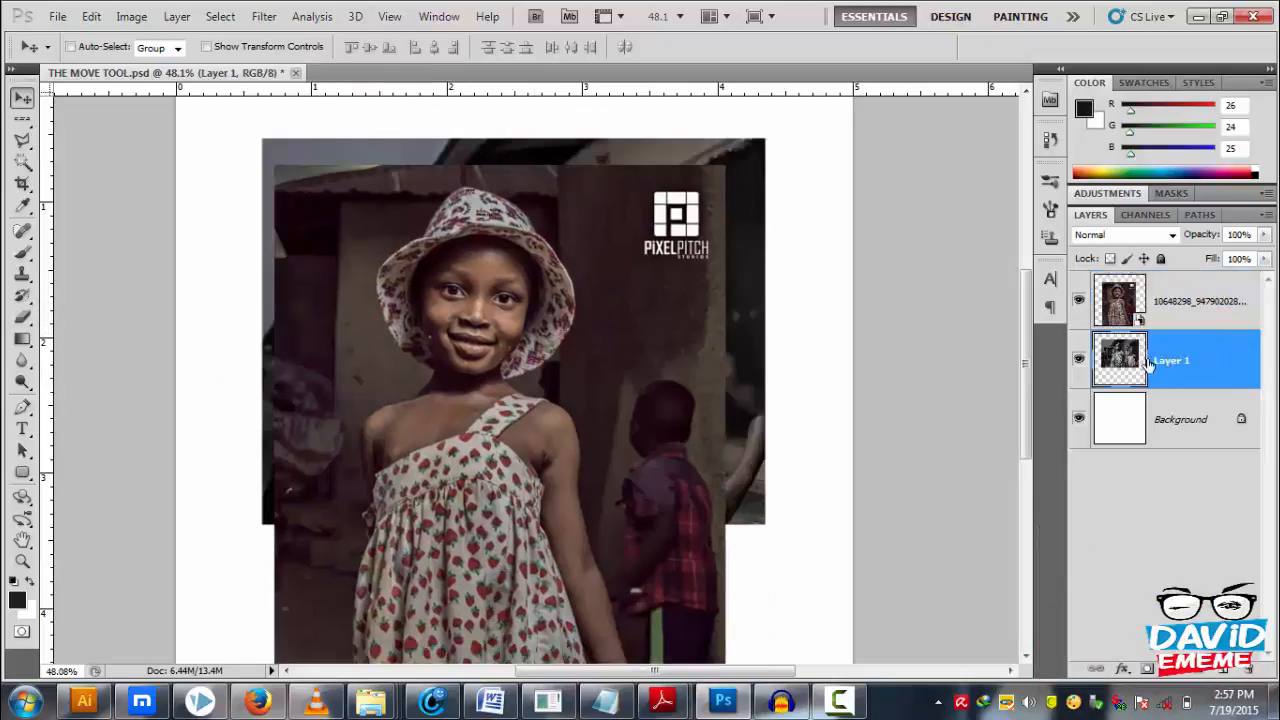
left_click(1079, 300)
left_click_drag(484, 292, 492, 291)
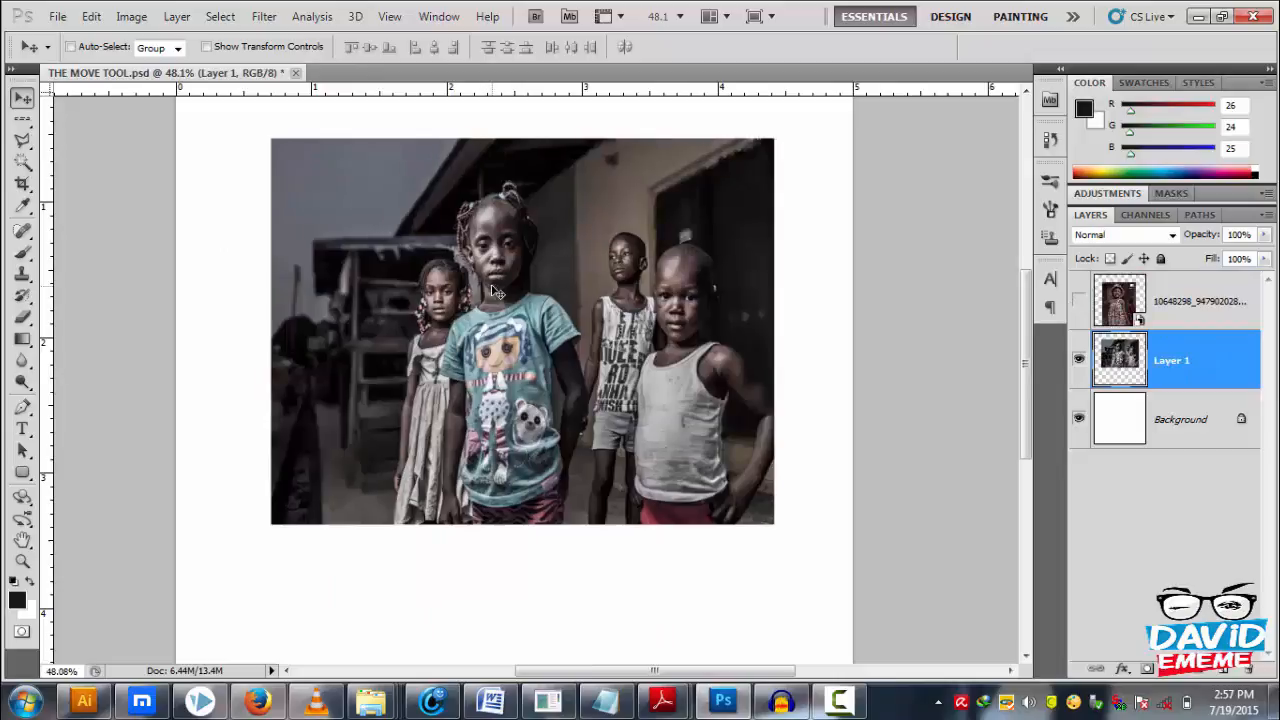
left_click(1079, 302)
- Move the Layer 1 photo left and slightly down so its right edge lines up with the hat girl's photo
left_click(1183, 318)
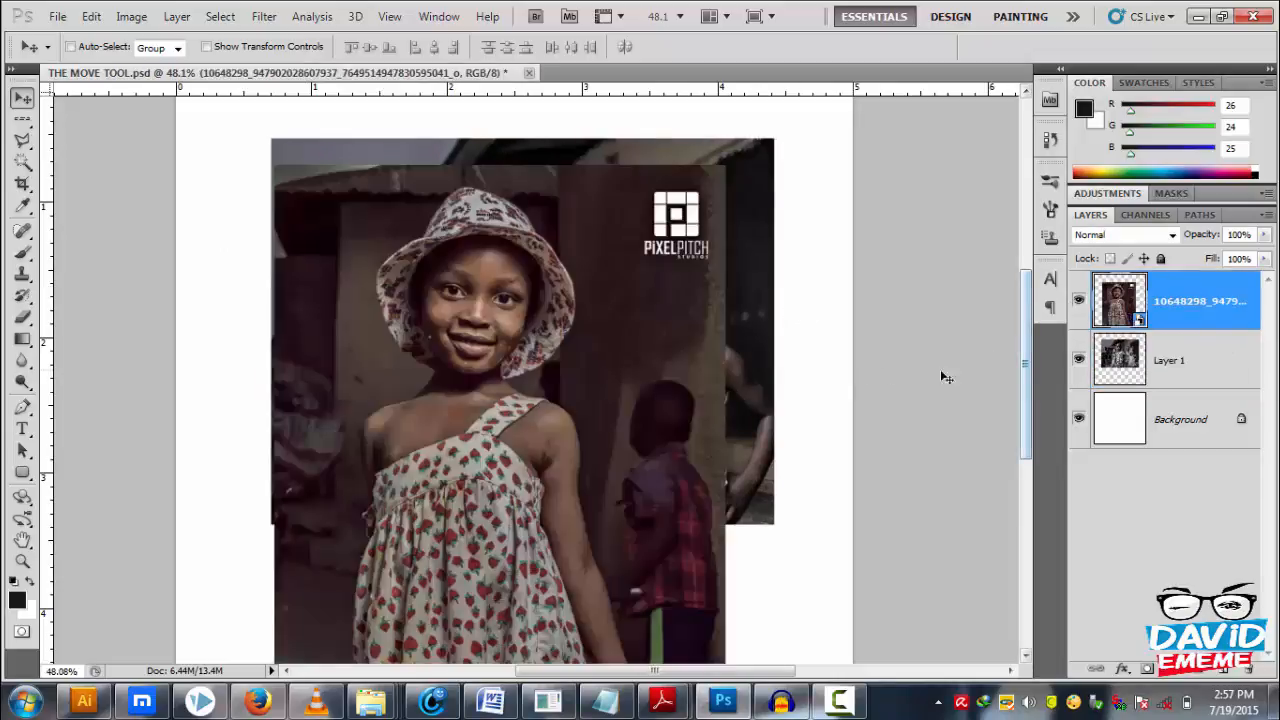
left_click(1203, 370)
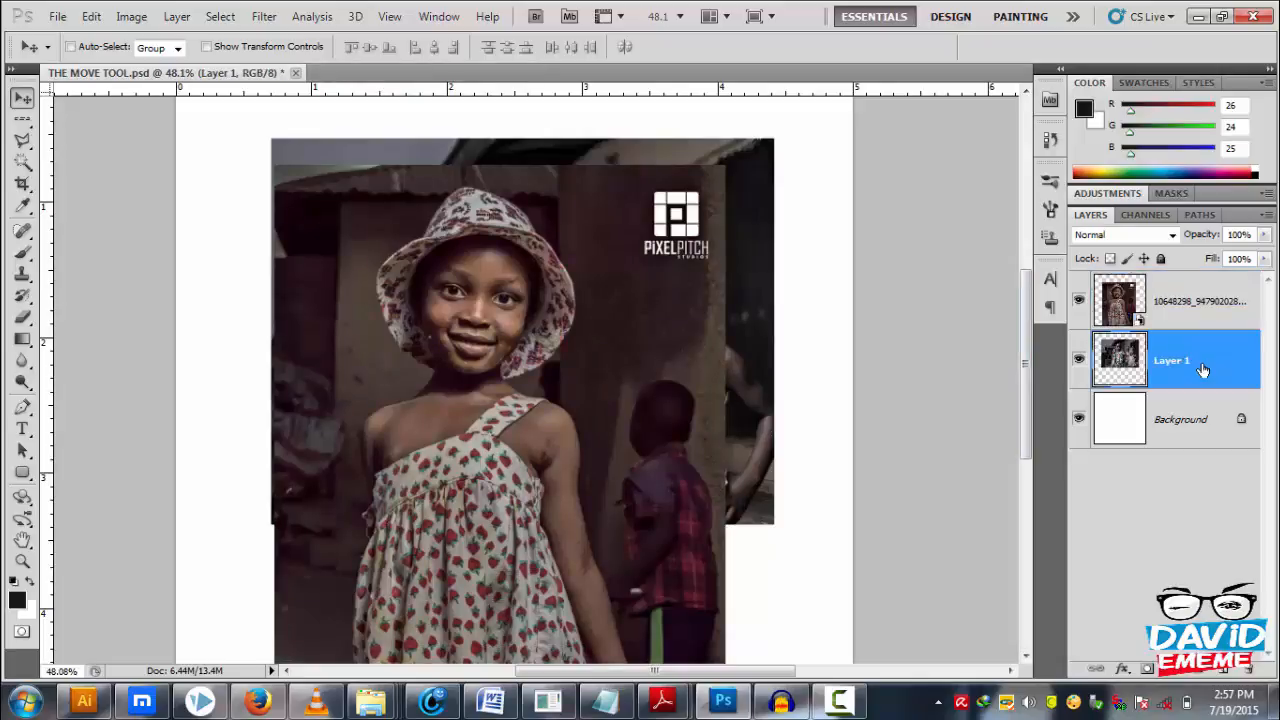
left_click_drag(570, 388, 460, 424)
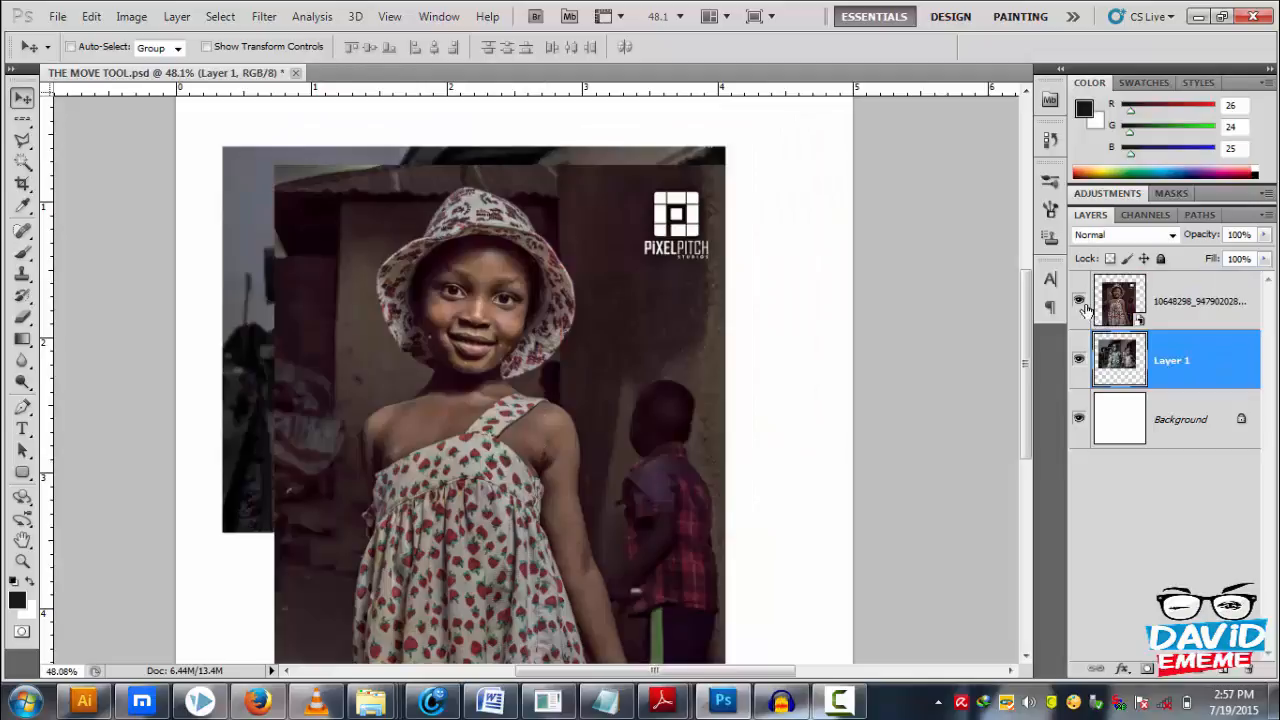
- Hide the hat girl's photo layer and make Layer 1 the active layer
right_click(1186, 315)
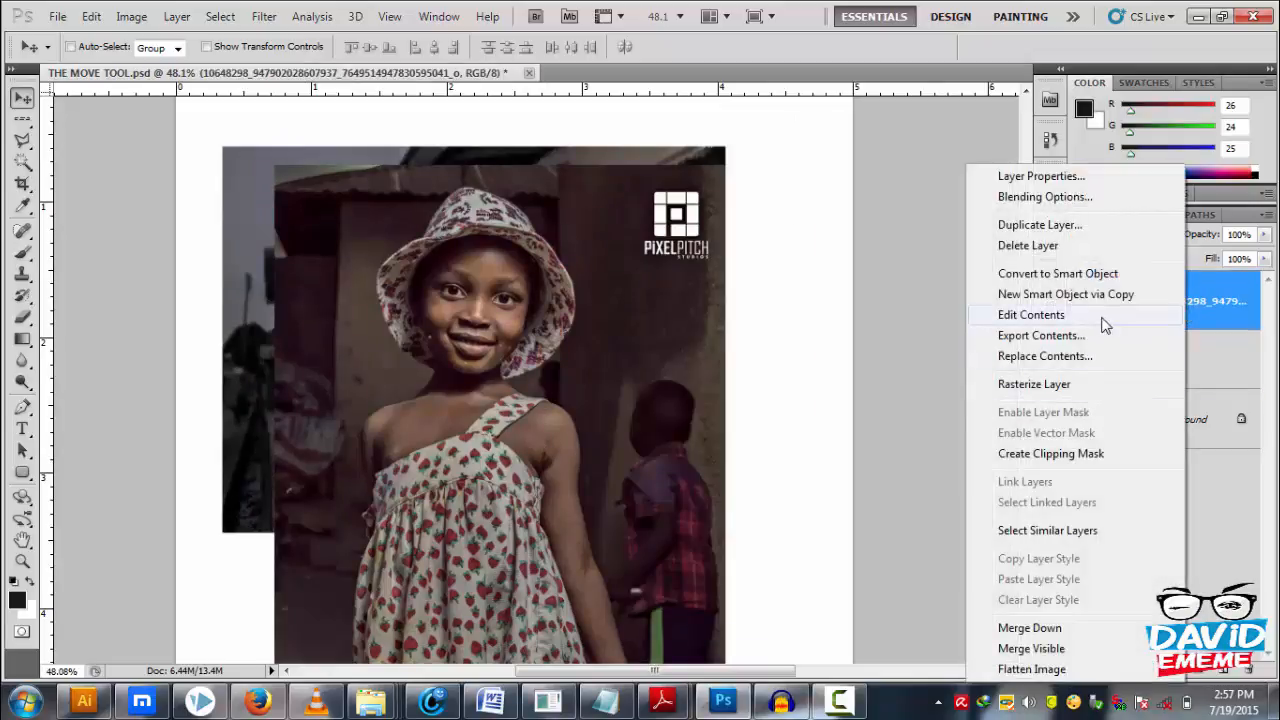
left_click(1216, 302)
left_click(1079, 301)
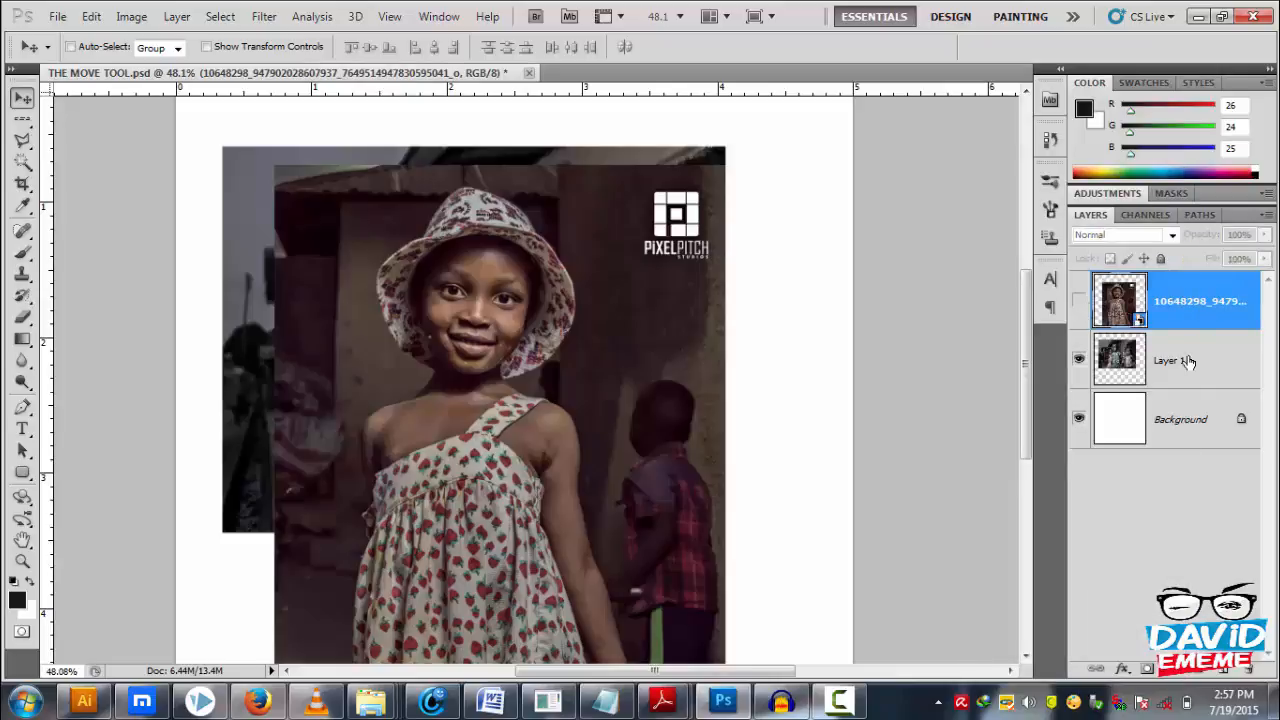
left_click(1160, 346)
- Start a Pen tool path at the red shorts of the boy in the grey tank top, tracing up past his hand and along the shirt's side
scroll(573, 340, "up", 5)
left_click_drag(680, 300, 648, 340)
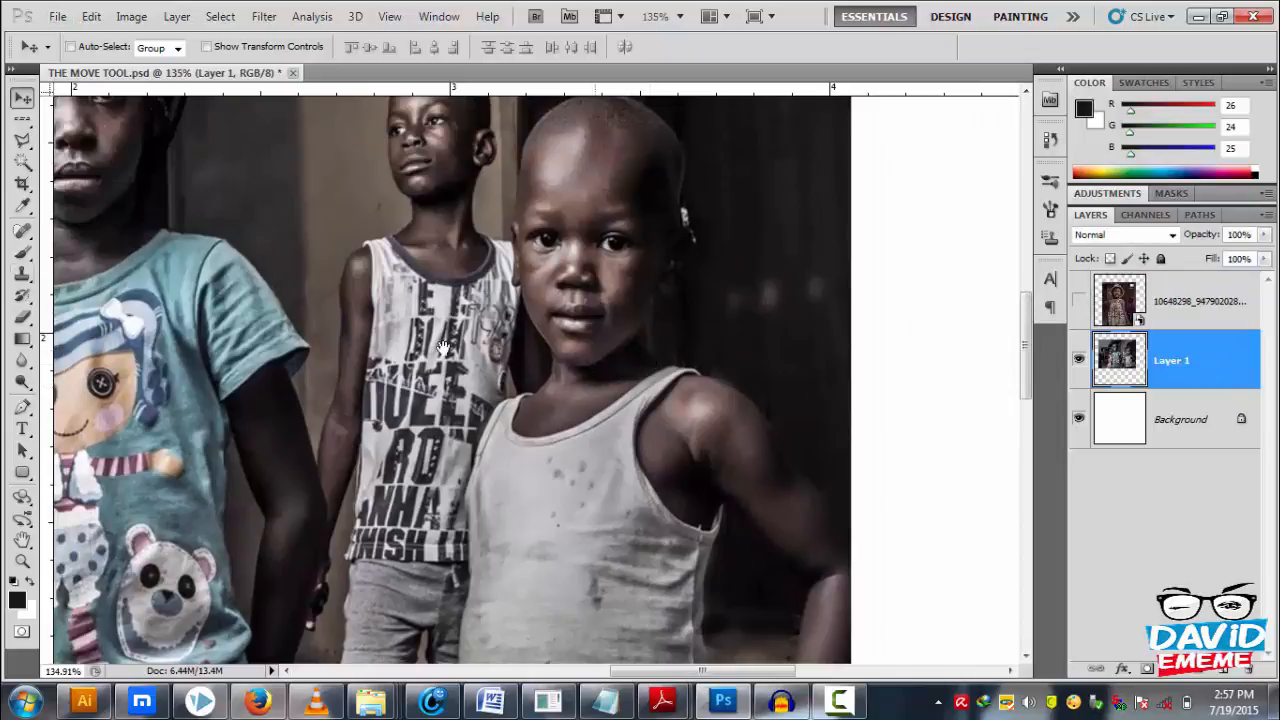
left_click(22, 407)
scroll(20, 420, "down", 2)
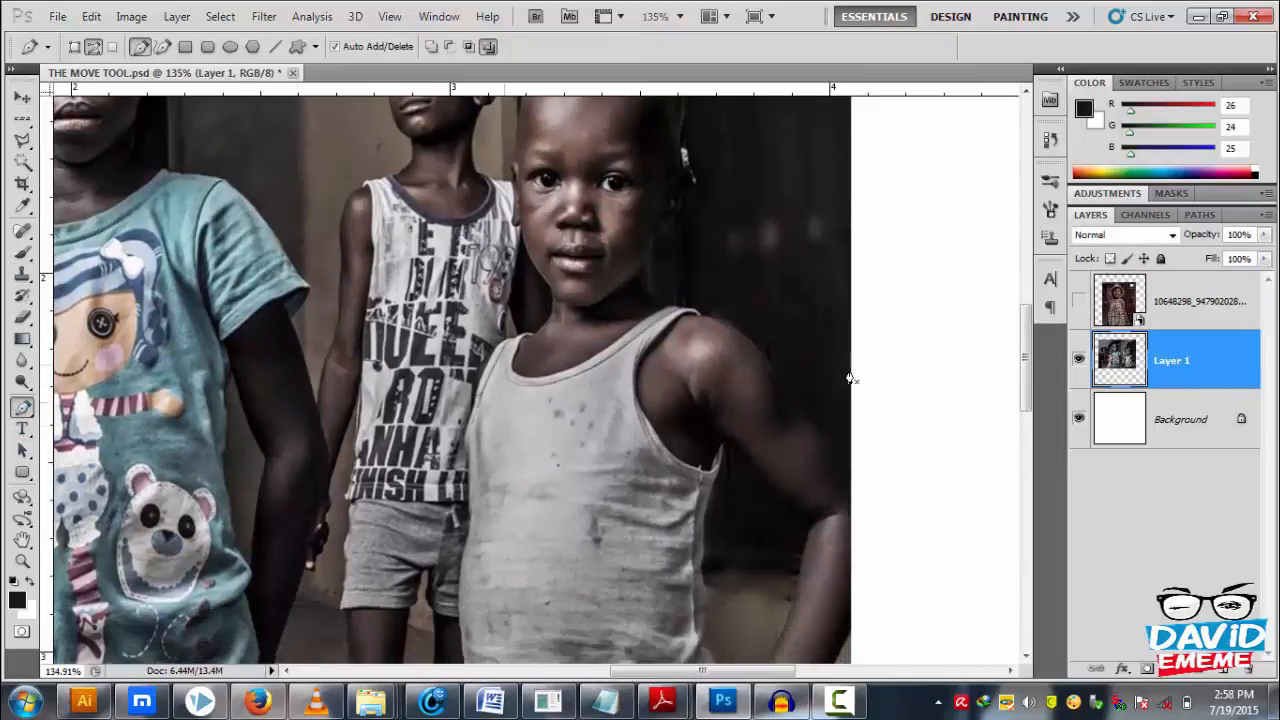
scroll(600, 400, "down", 8)
scroll(498, 450, "down", 1)
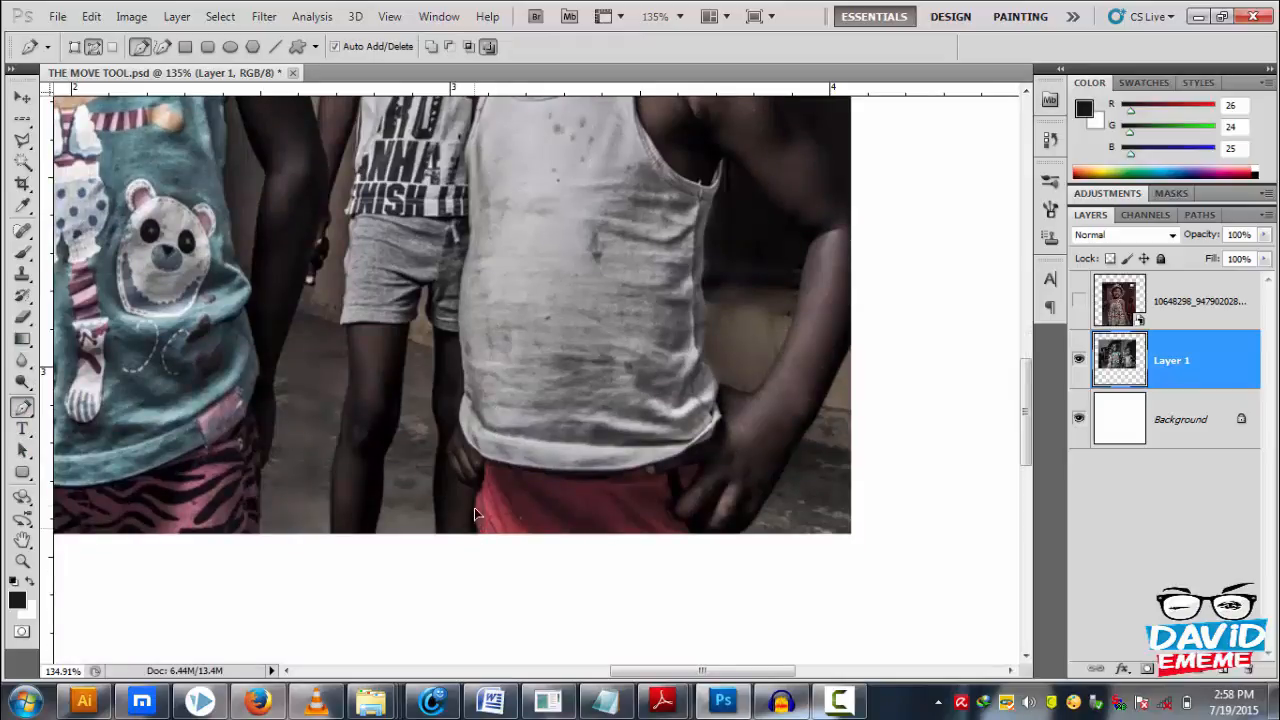
left_click(476, 491)
left_click(444, 458)
left_click(451, 431)
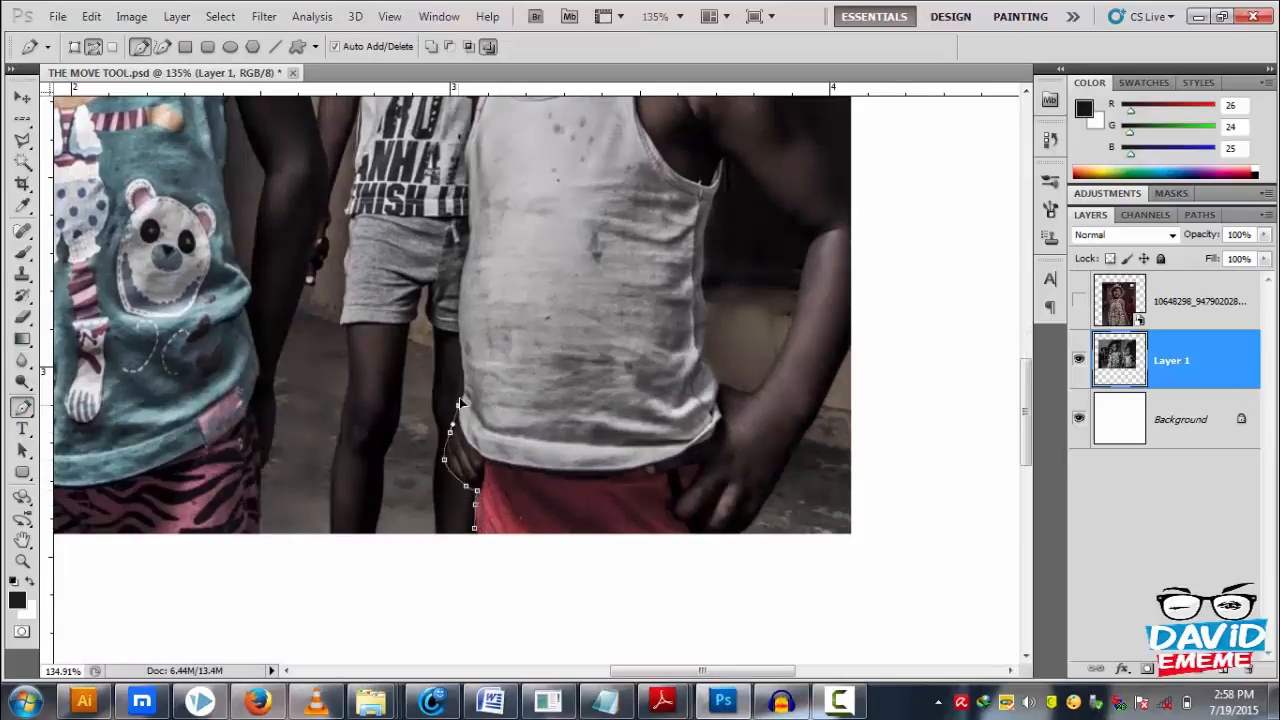
left_click(460, 330)
left_click(464, 266)
left_click_drag(467, 167, 457, 507)
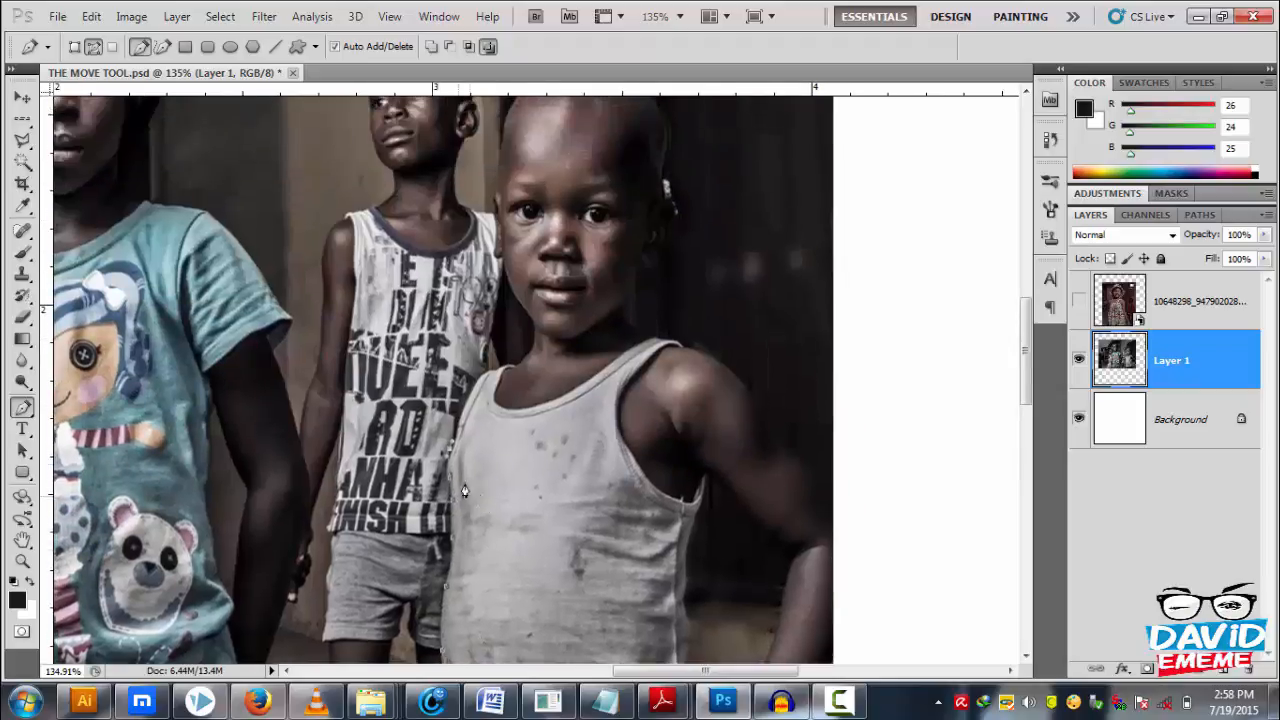
- Continue the path over the boy's shoulder strap, along his neck and face, around his head and down to the opposite shoulder
left_click_drag(498, 370, 530, 334)
left_click_drag(503, 279, 487, 233)
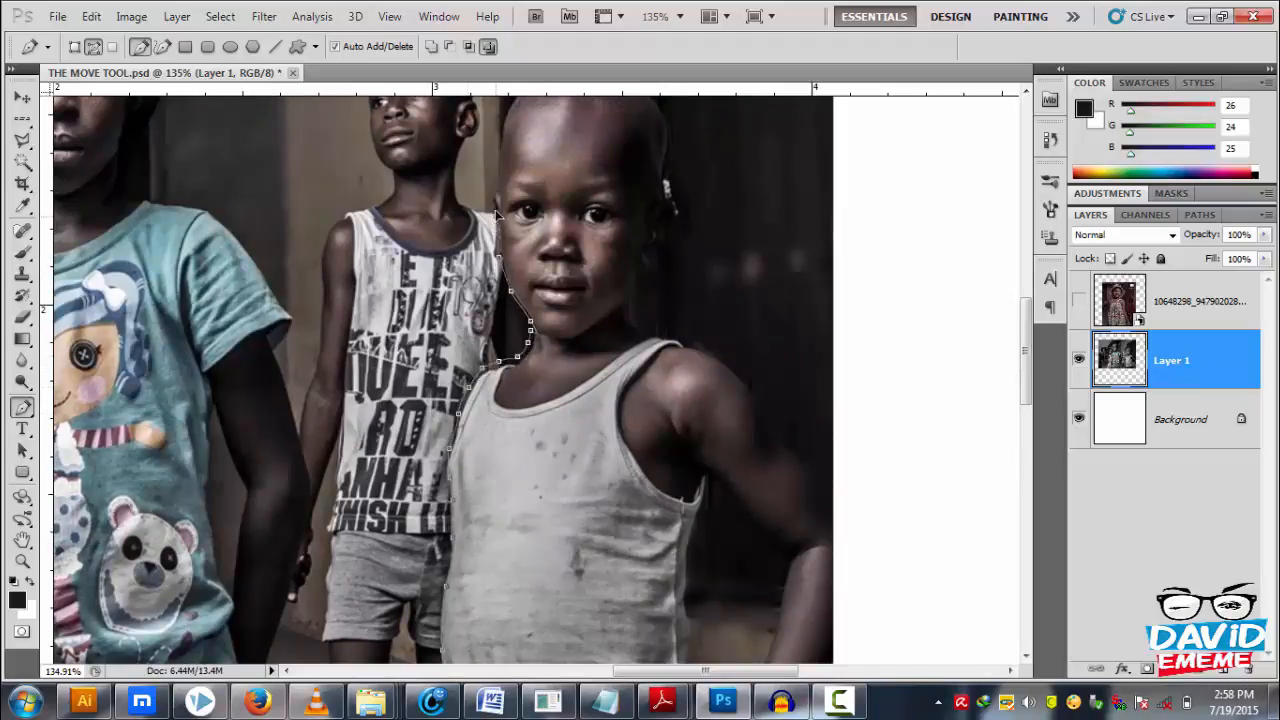
scroll(494, 165, "up", 5)
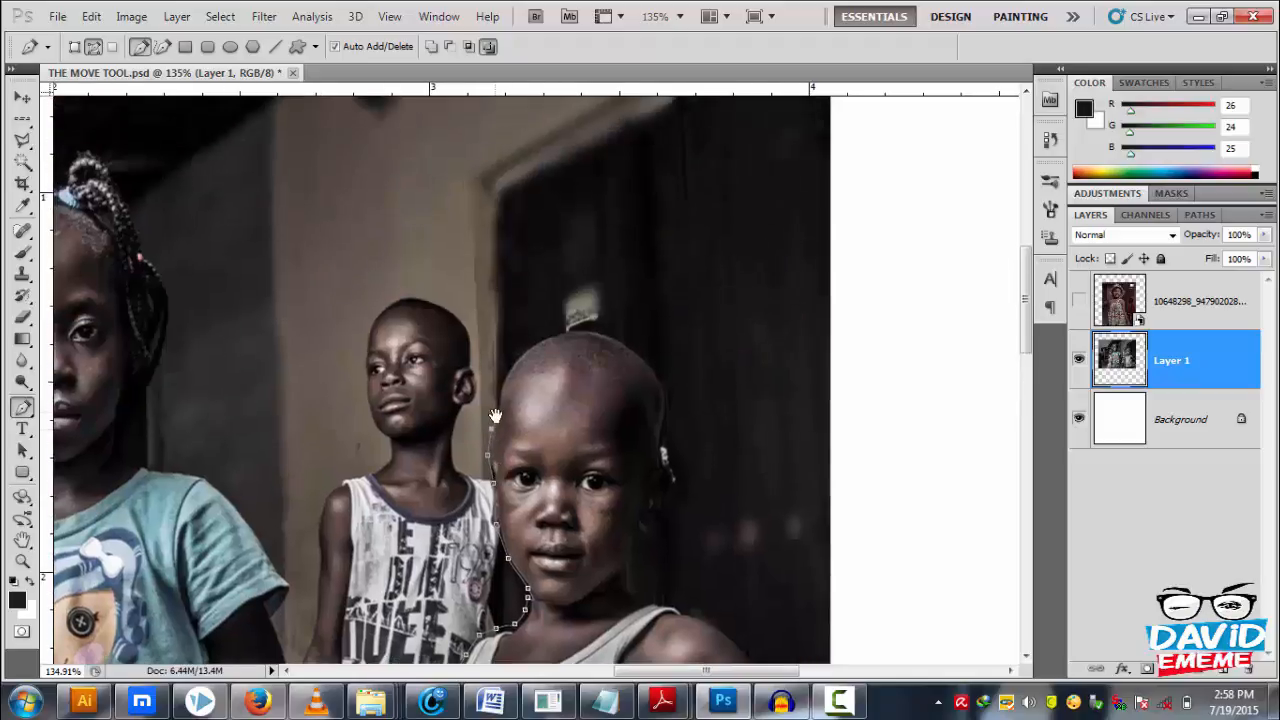
left_click_drag(533, 343, 662, 520)
left_click_drag(624, 578, 726, 640)
- Trace the path down the boy's bent arm and along the photo's bottom edge, closing it at the starting point
scroll(616, 520, "down", 4)
scroll(616, 520, "right", 3)
left_click_drag(632, 522, 642, 534)
left_click_drag(669, 598, 675, 627)
scroll(680, 600, "down", 6)
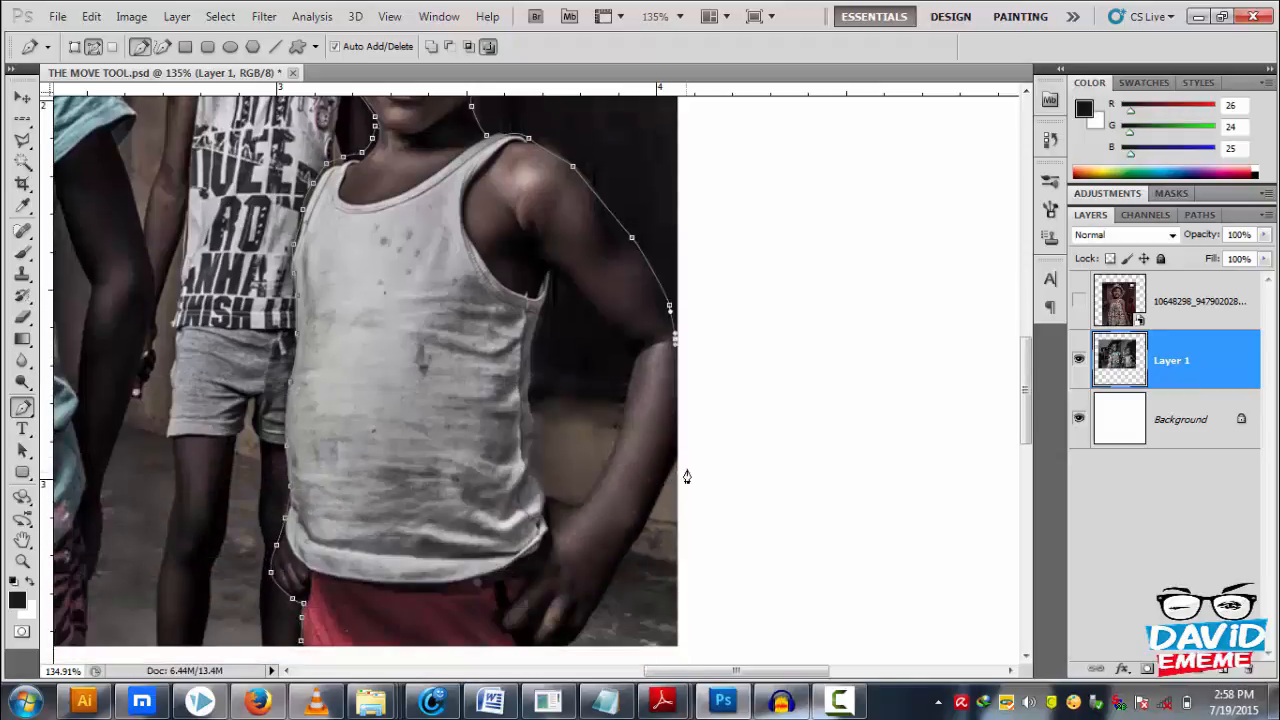
scroll(667, 455, "down", 1)
left_click(675, 421)
left_click_drag(638, 499, 631, 508)
left_click_drag(596, 570, 311, 612)
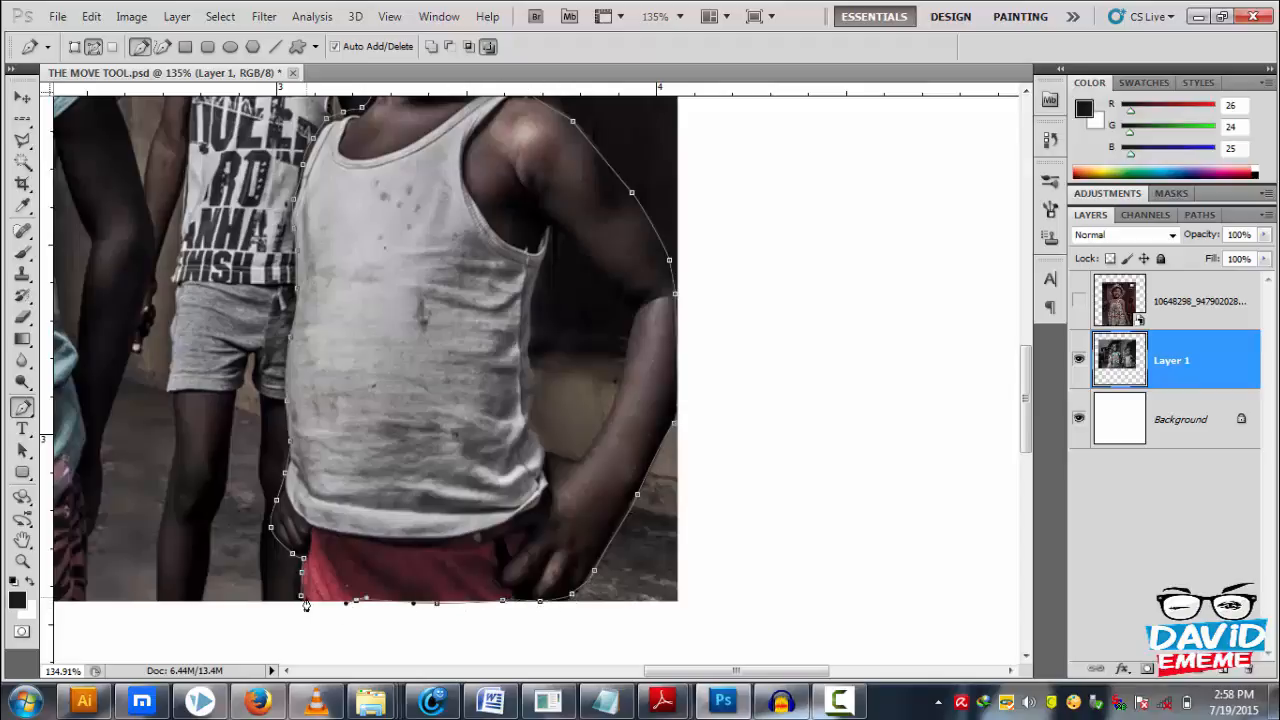
left_click(304, 604)
- Convert the closed path into a new anti-aliased selection with a feather radius of 0 pixels
scroll(395, 310, "up", 10)
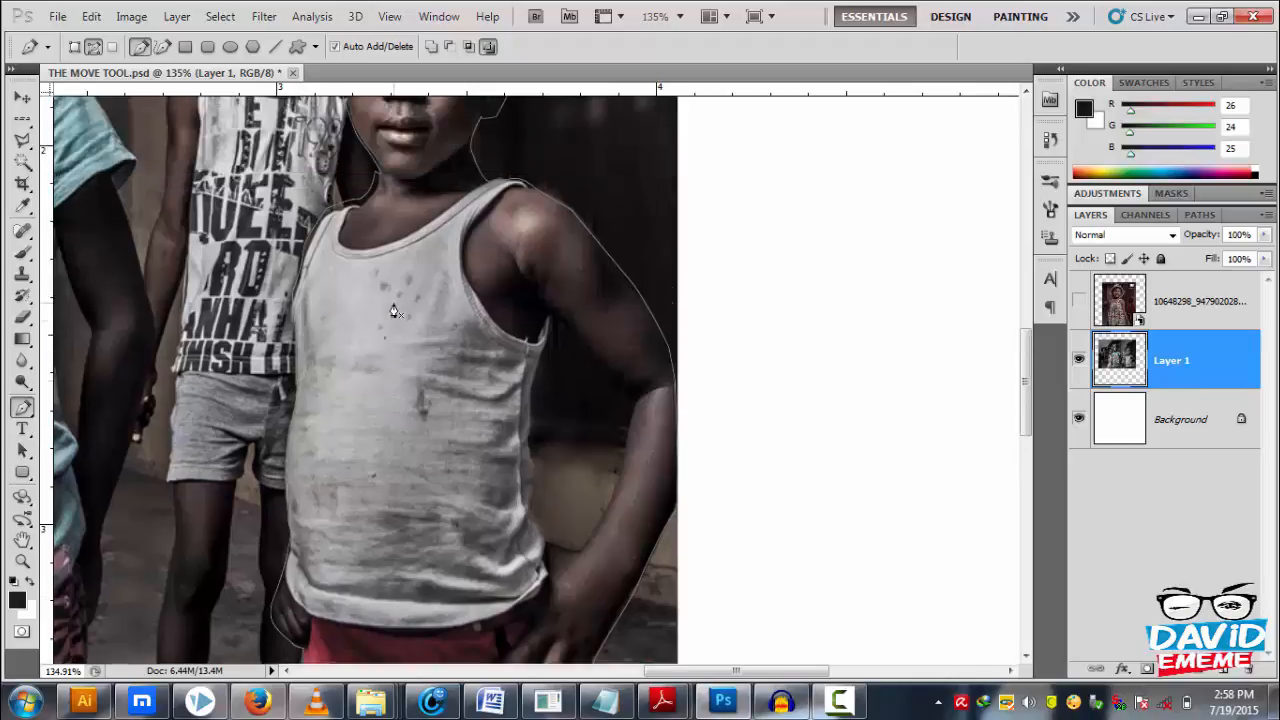
right_click(446, 309)
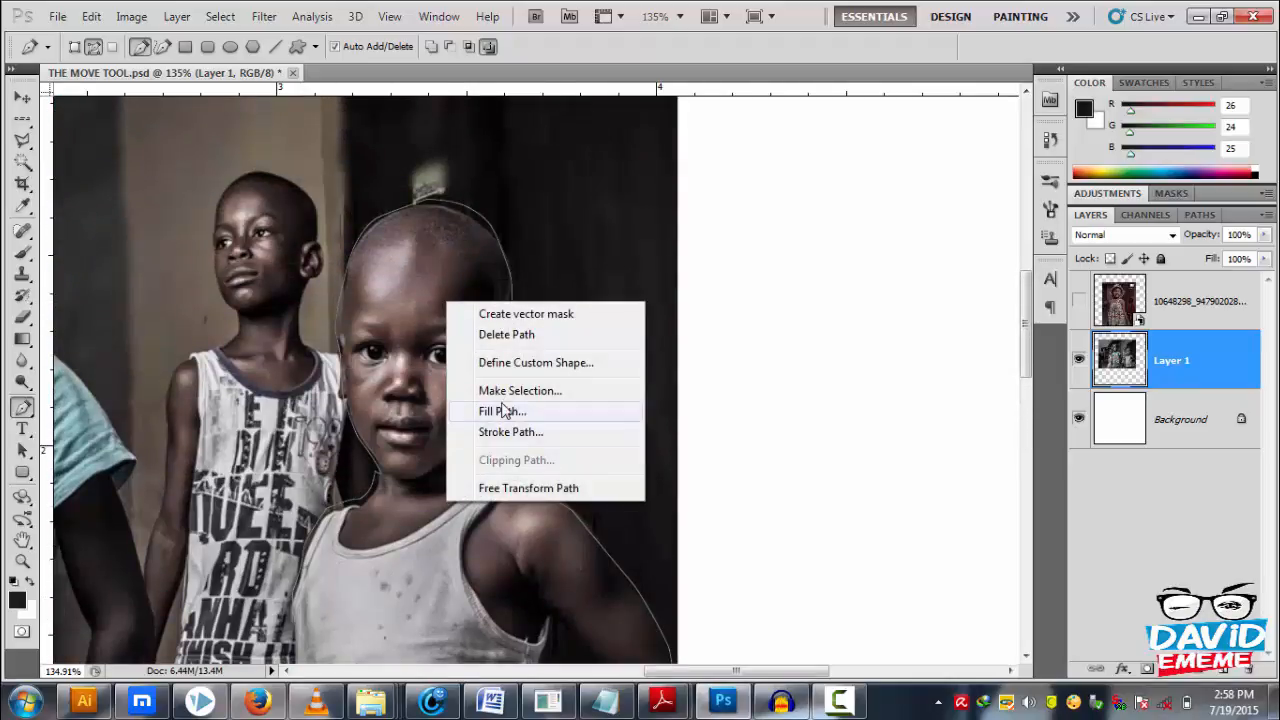
right_click(382, 335)
left_click(466, 425)
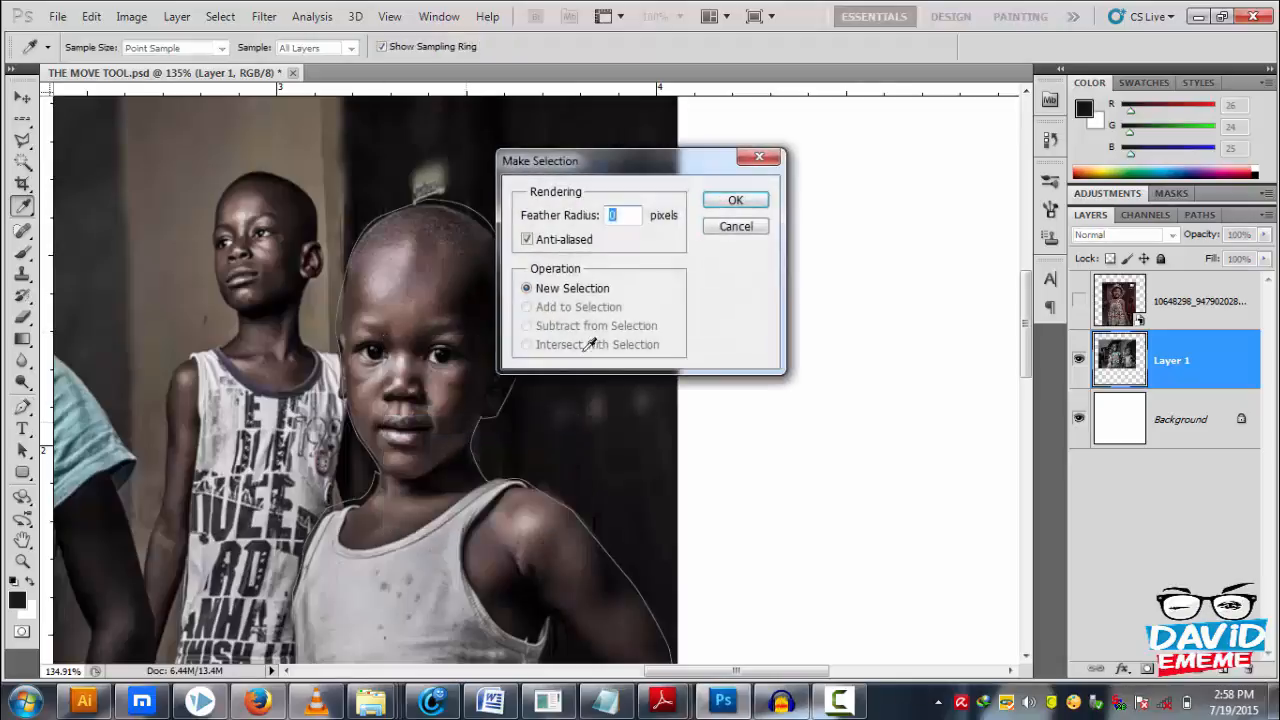
left_click(738, 198)
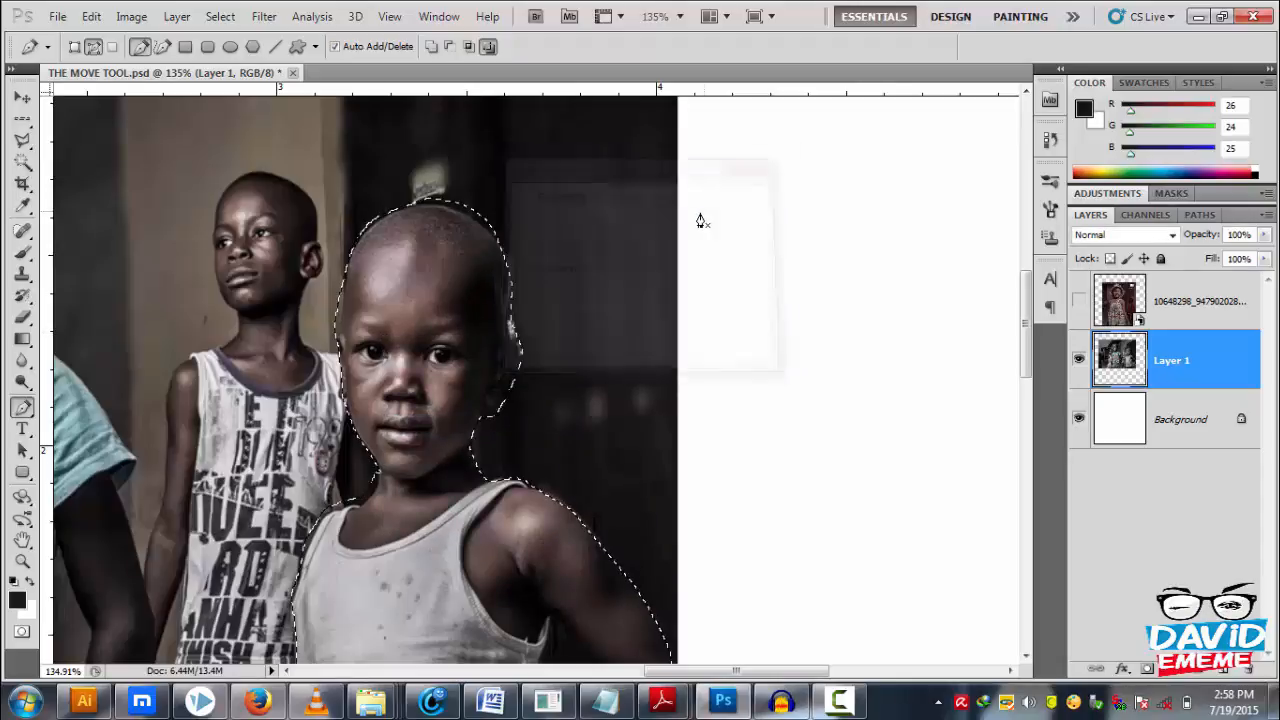
left_click(22, 163)
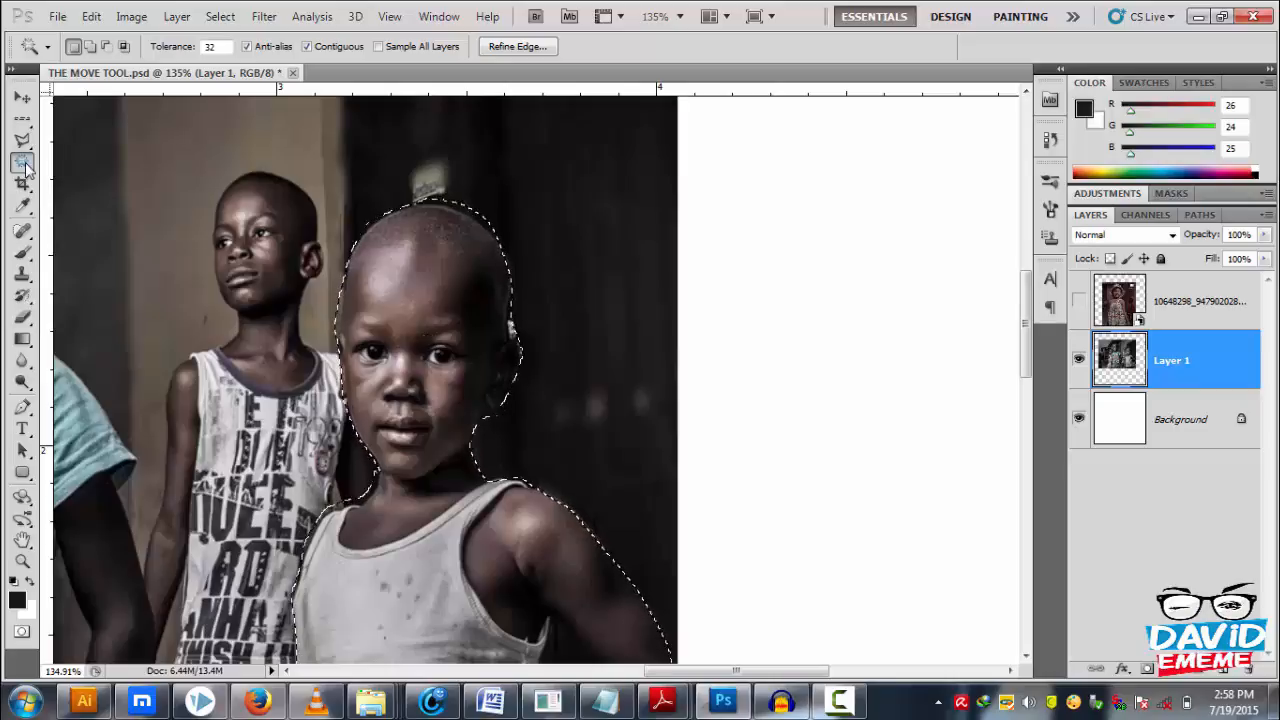
left_click(22, 408)
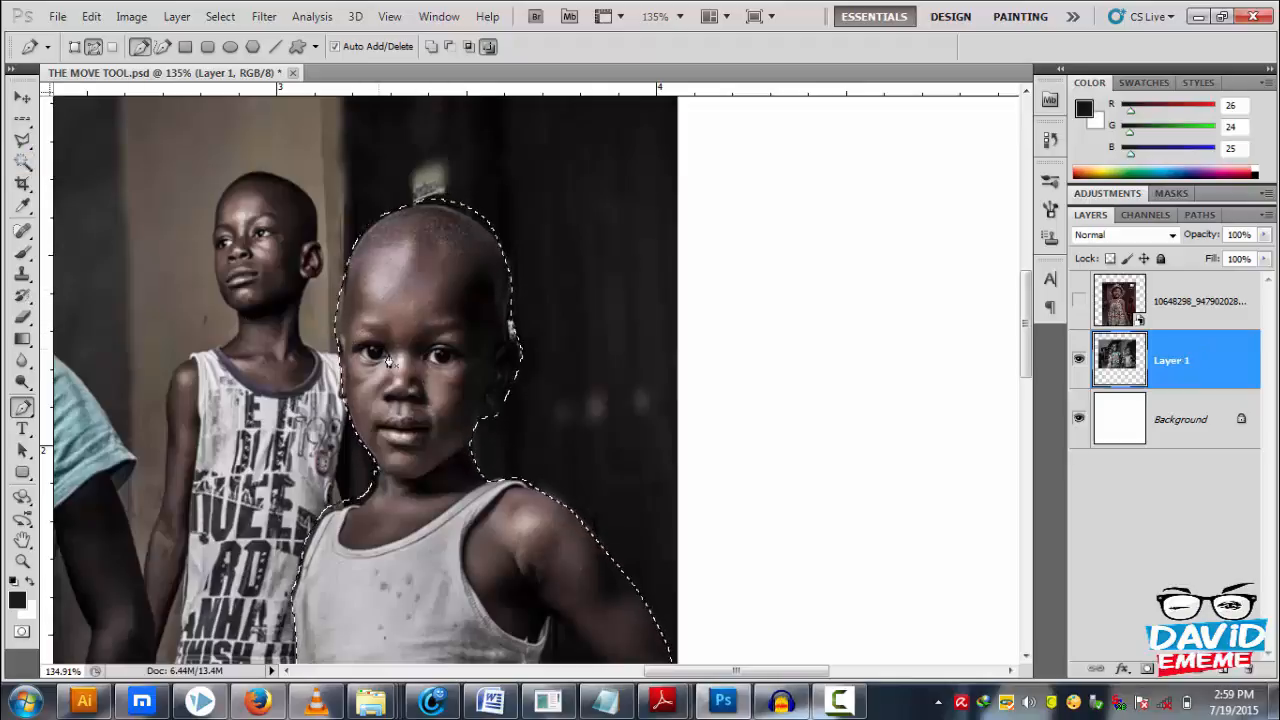
left_click(23, 163)
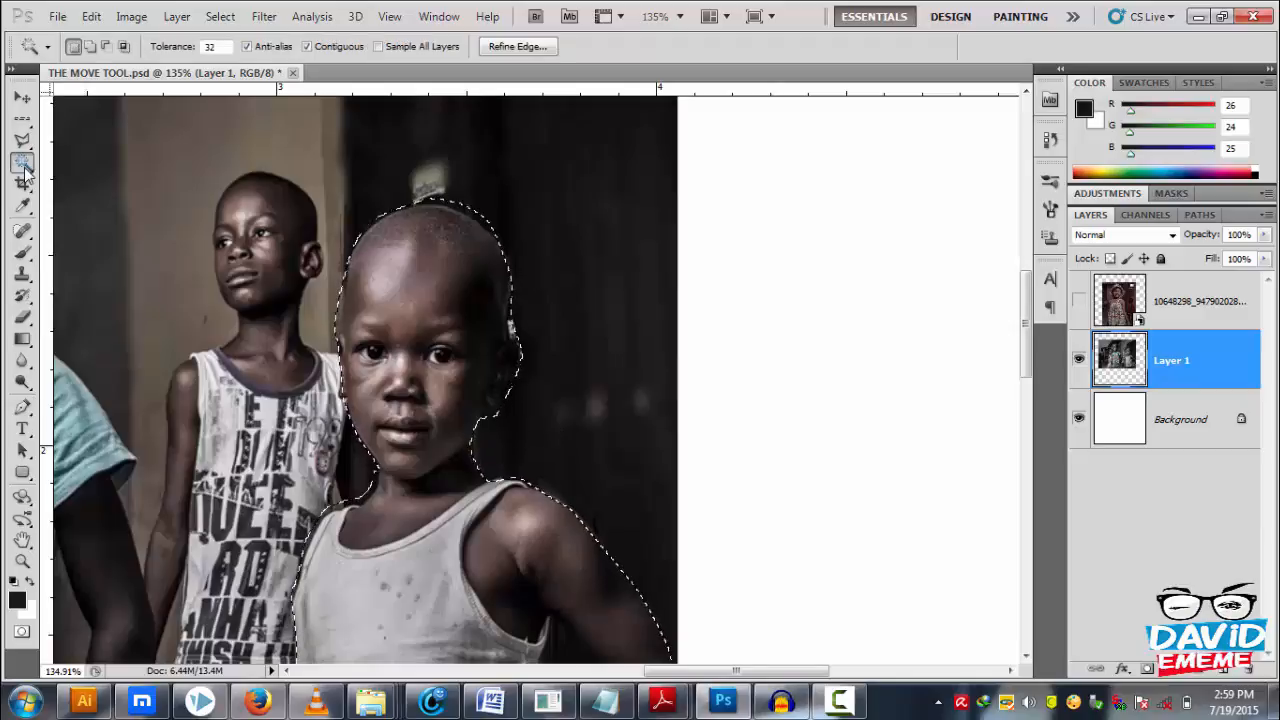
- Switch to the Rectangular Marquee tool and copy the selected boy to a new layer with Layer via Copy
left_click(24, 121)
right_click(24, 121)
left_click(122, 119)
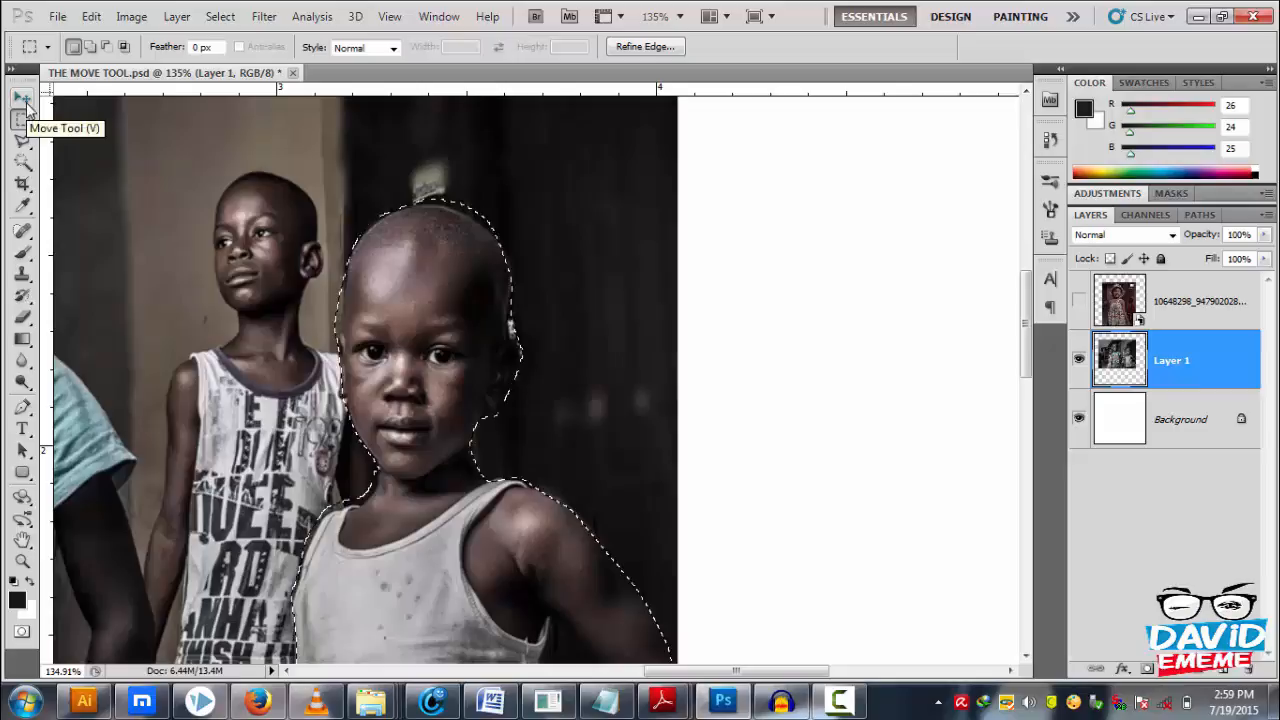
left_click(22, 161)
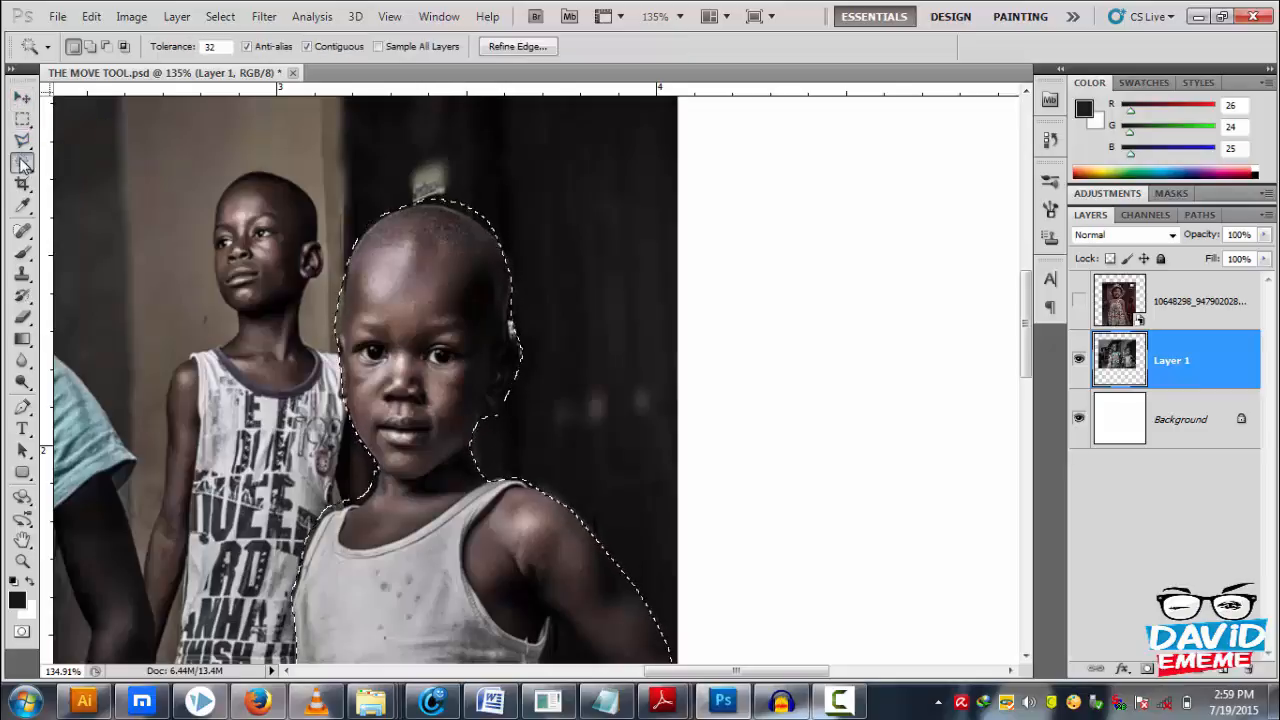
left_click(22, 118)
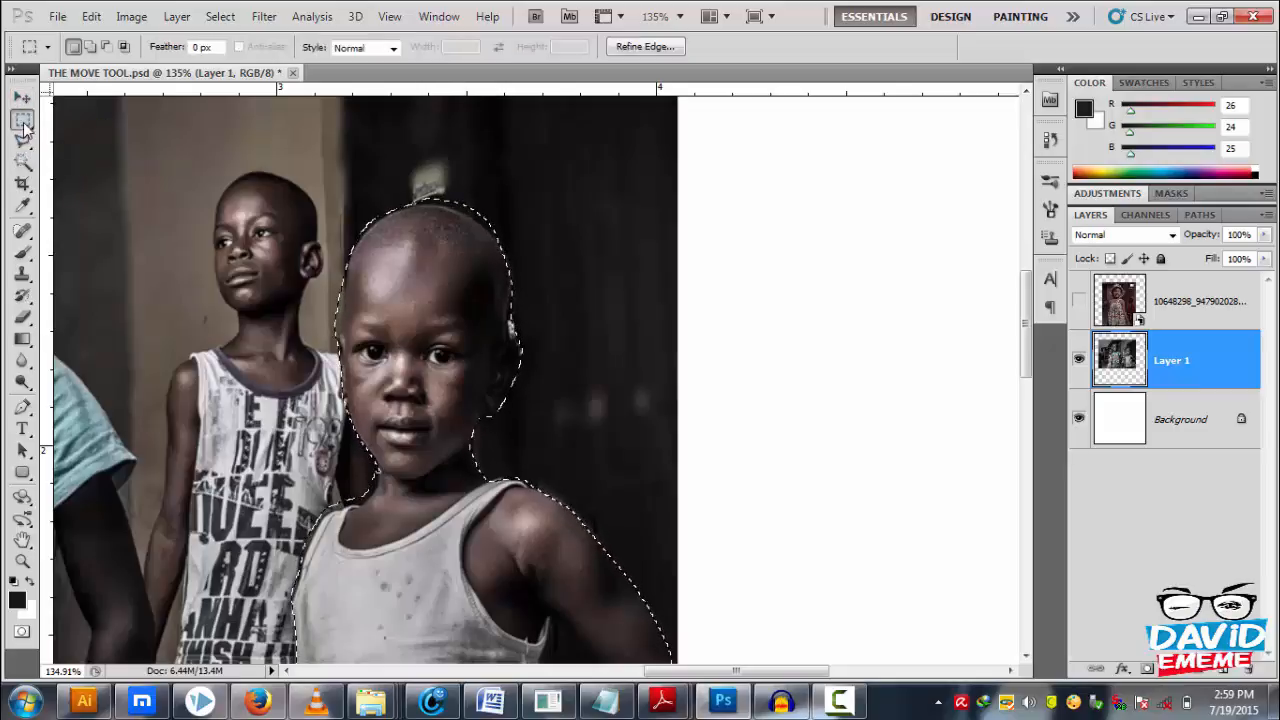
right_click(435, 331)
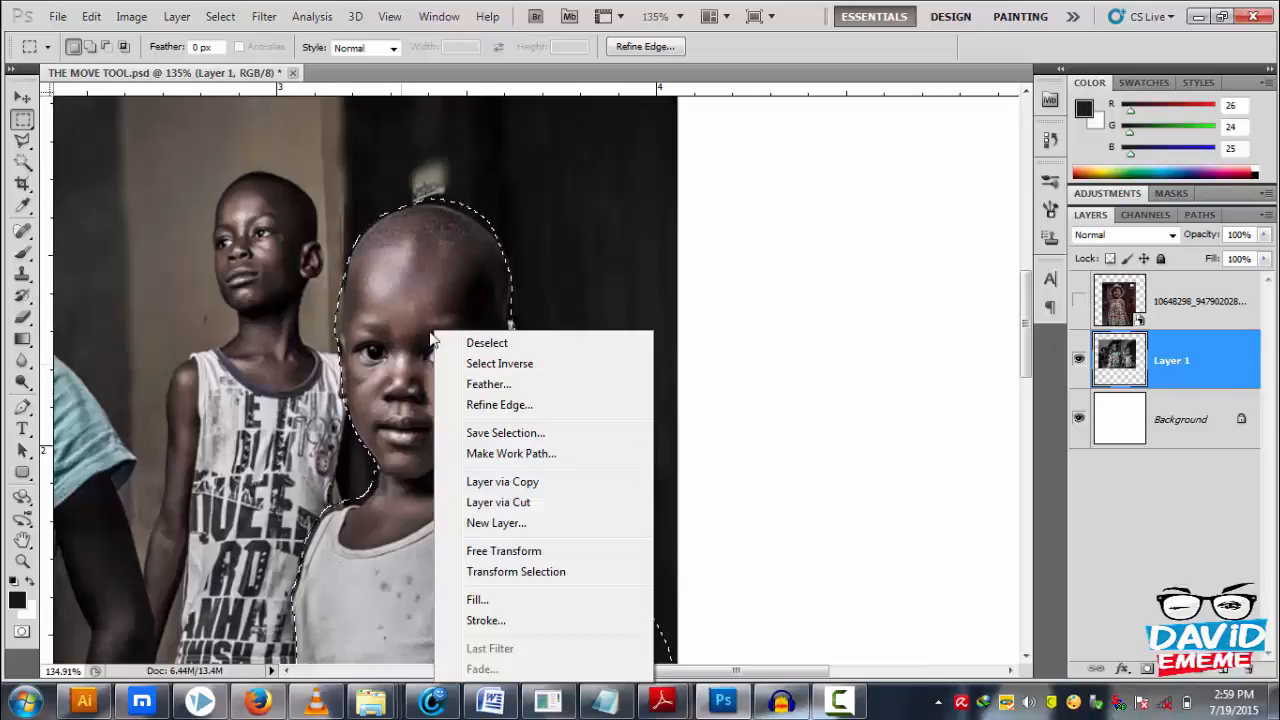
left_click(509, 484)
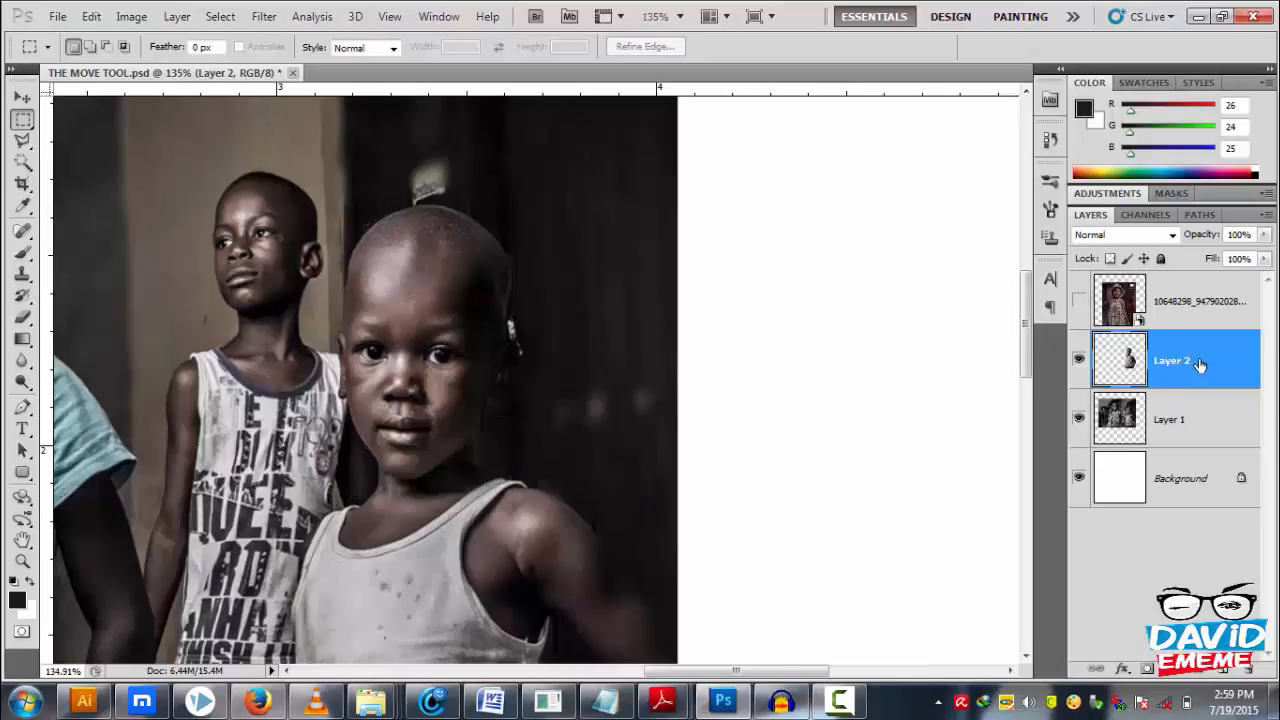
- Switch to the Move tool with the cut-out boy's layer, Layer 2, active
scroll(419, 425, "down", 5)
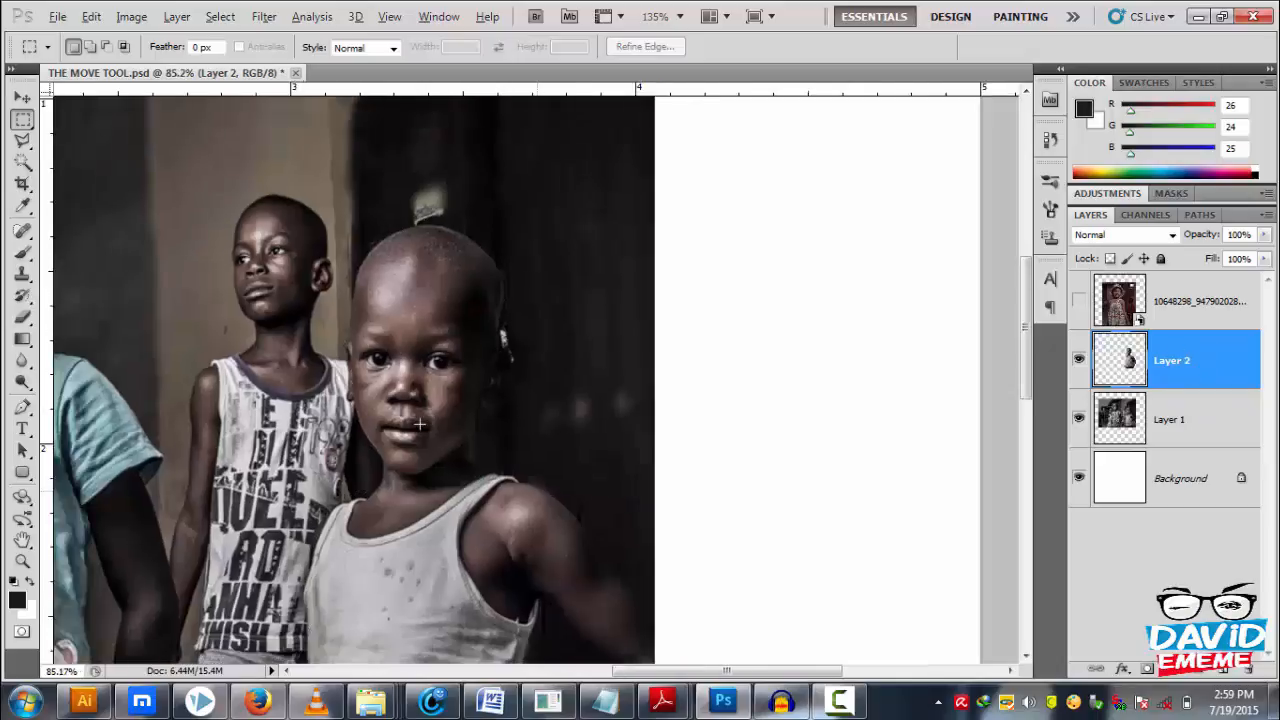
scroll(429, 457, "up", 2)
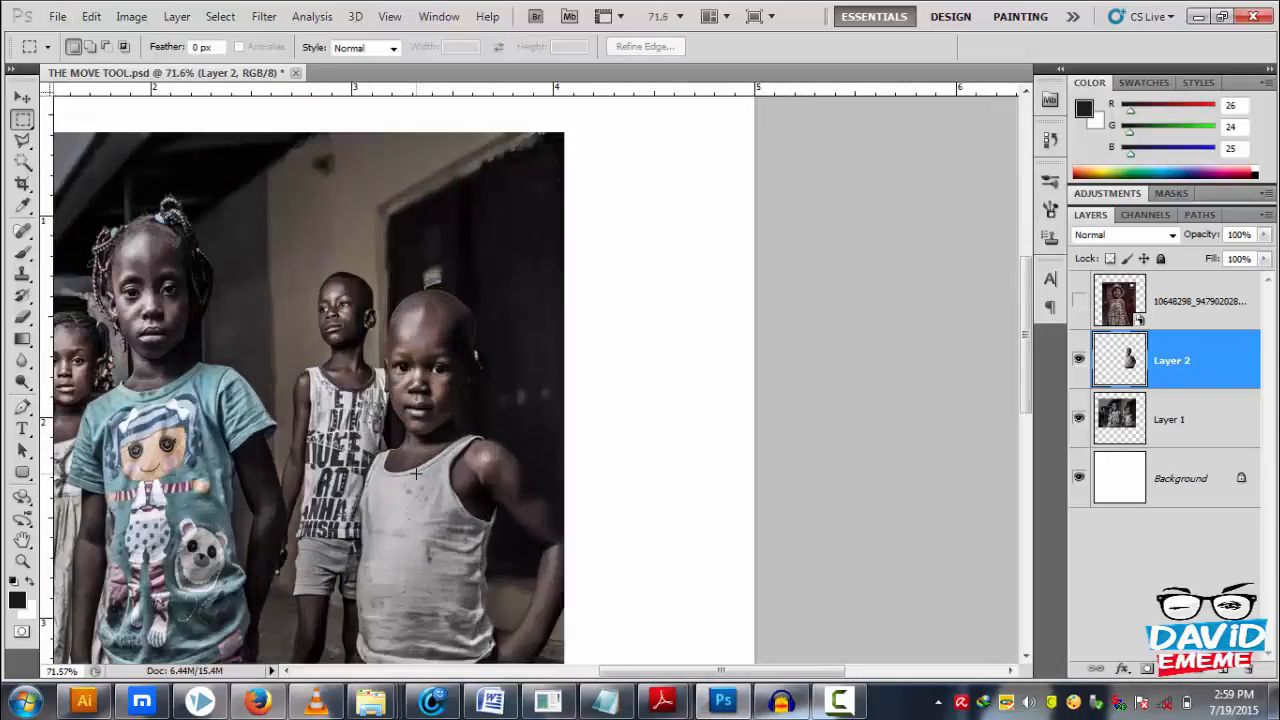
left_click_drag(338, 517, 504, 468)
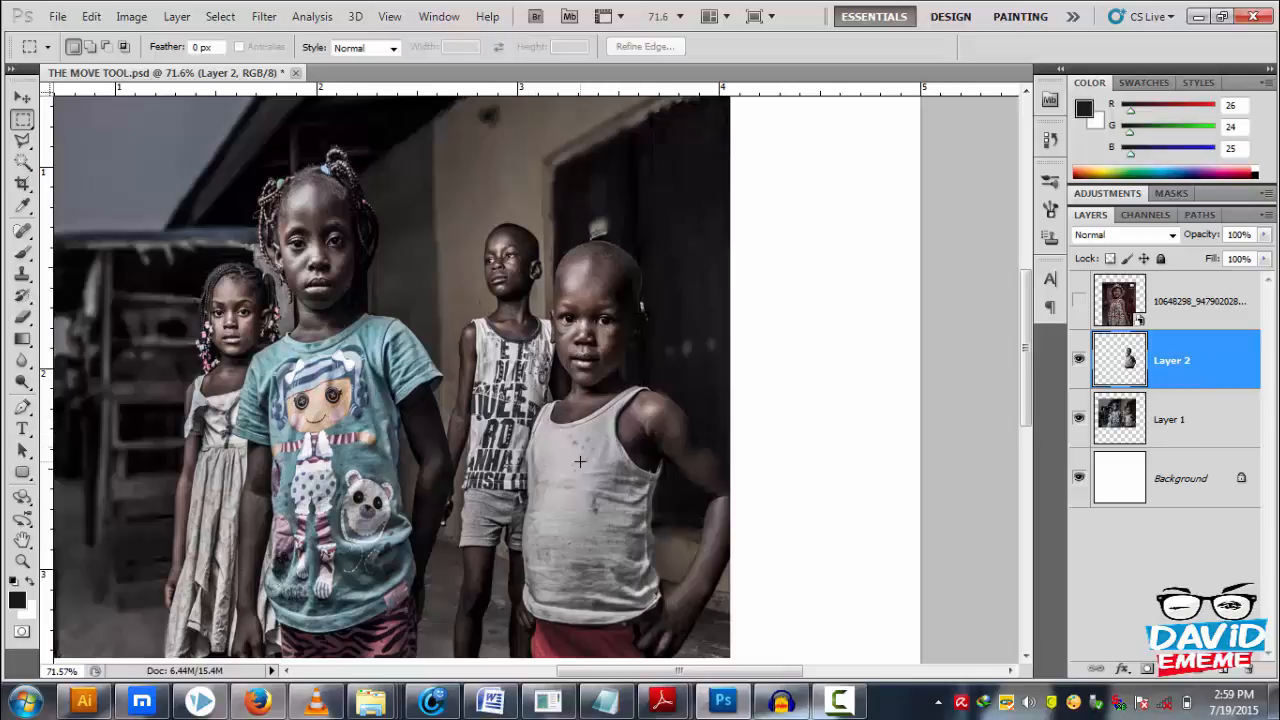
scroll(602, 456, "up", 4)
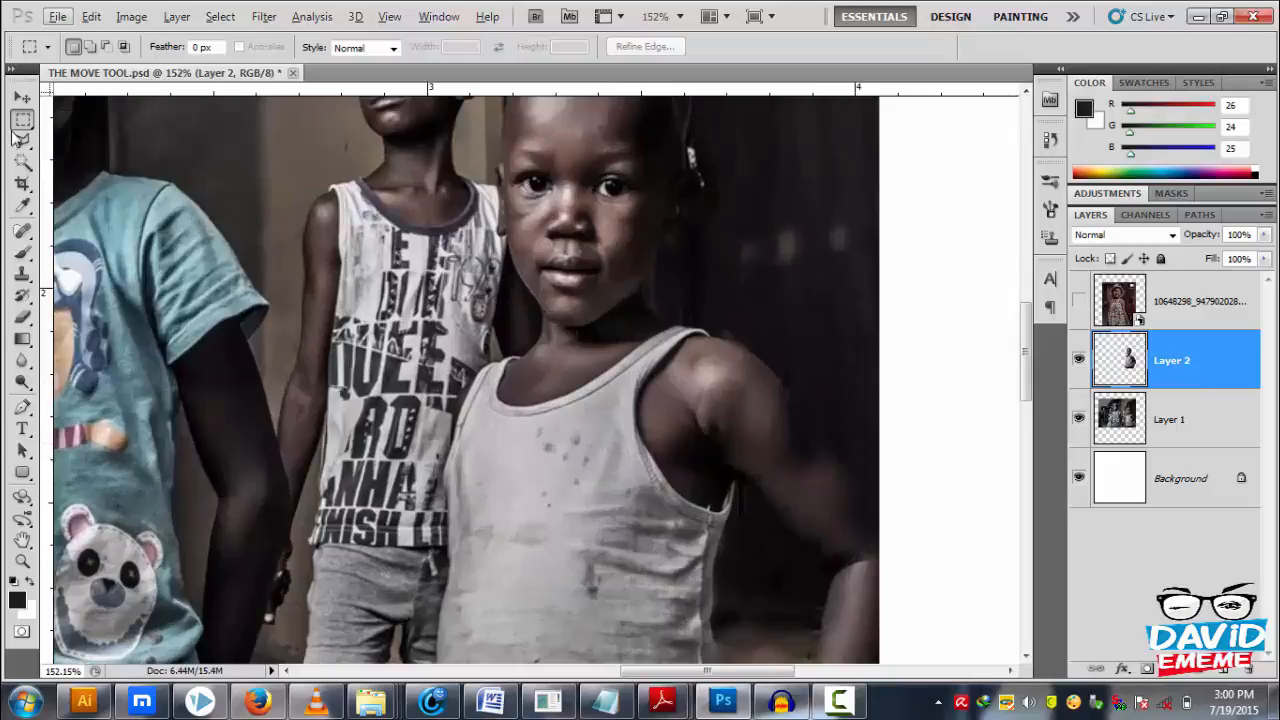
left_click(21, 99)
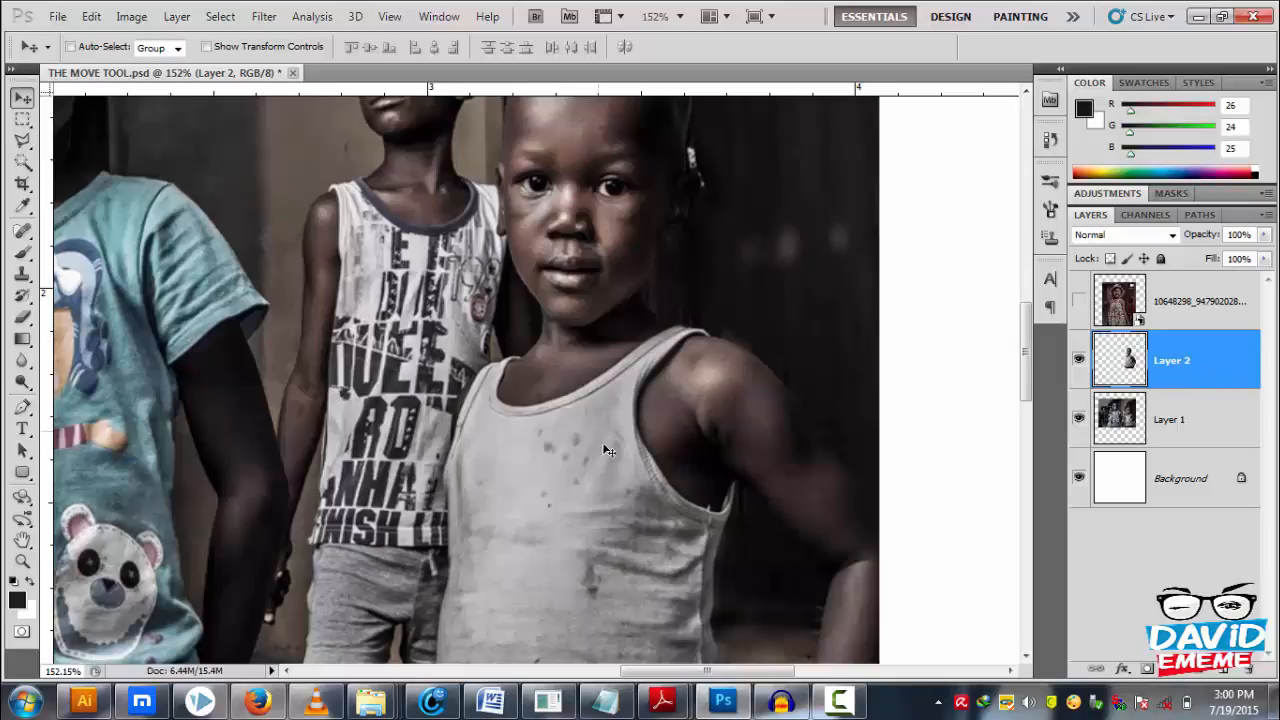
- Select Layer 2, hide and show it, and move the copied boy between the girl in the teal T-shirt and the original boy
scroll(548, 440, "down", 5)
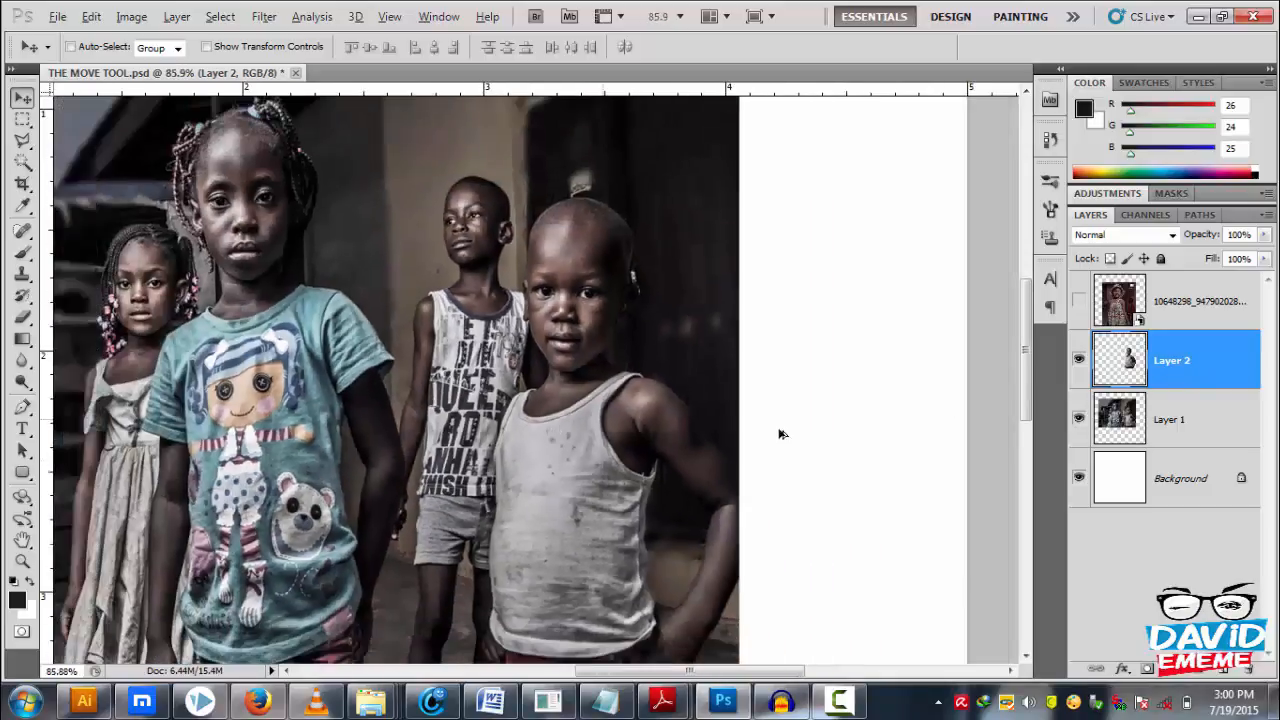
left_click(1175, 318)
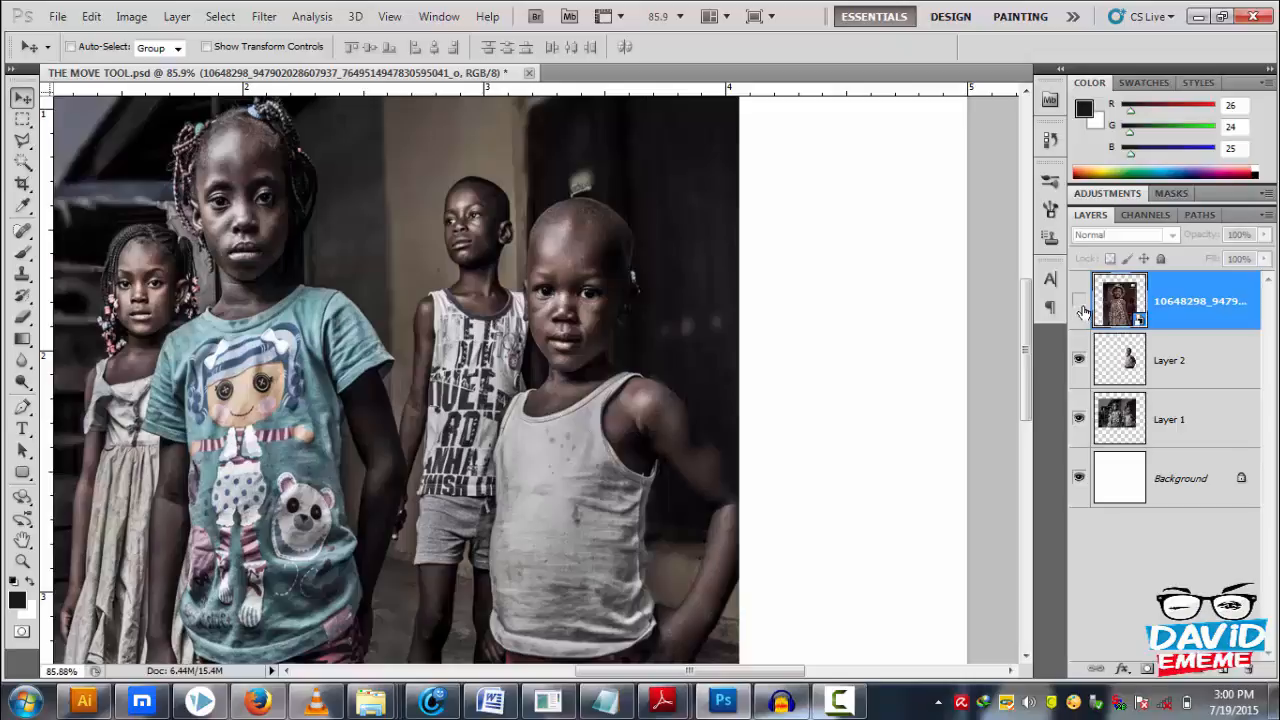
scroll(383, 393, "down", 3)
key("alt")
scroll(468, 405, "up", 2)
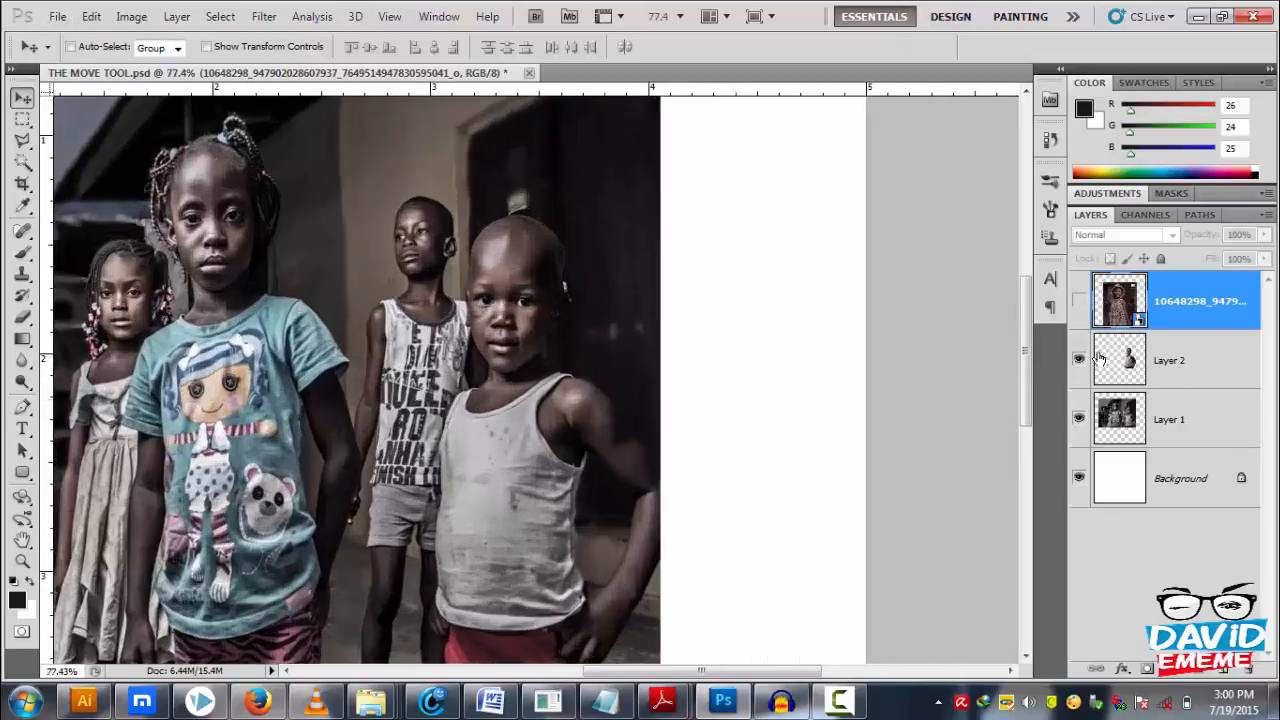
left_click(1120, 383)
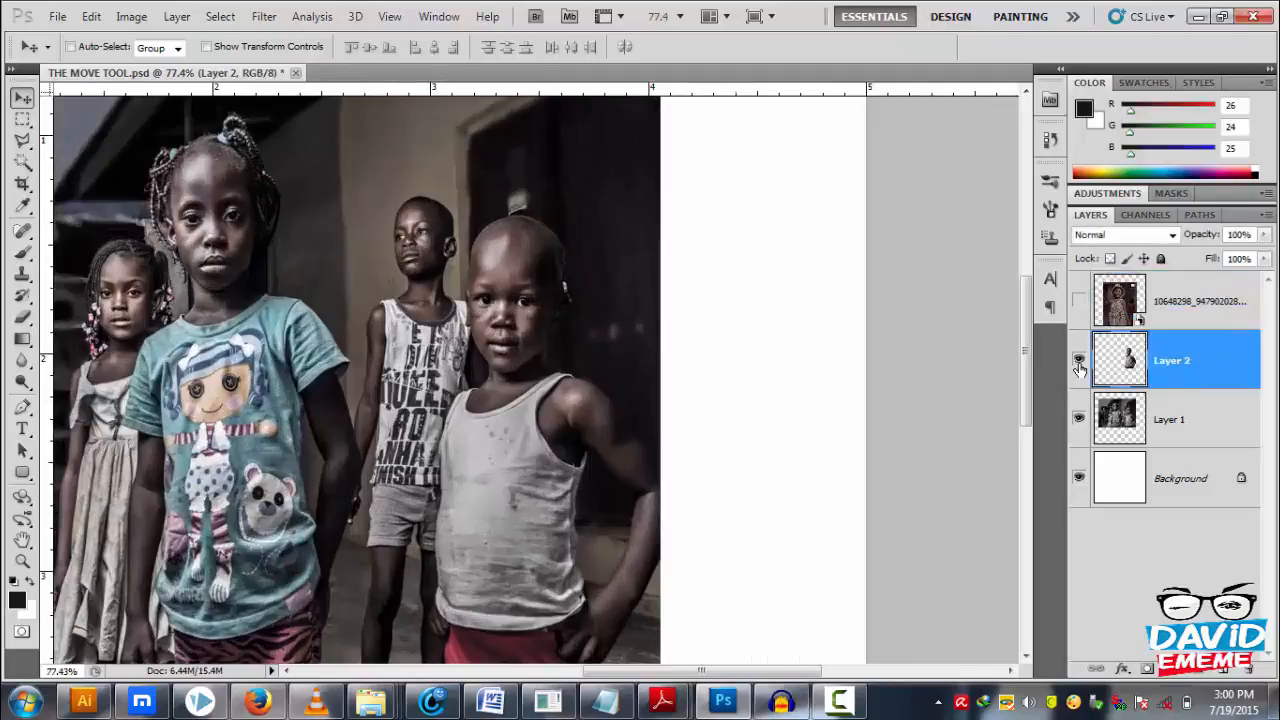
left_click(1079, 361)
left_click(1079, 361)
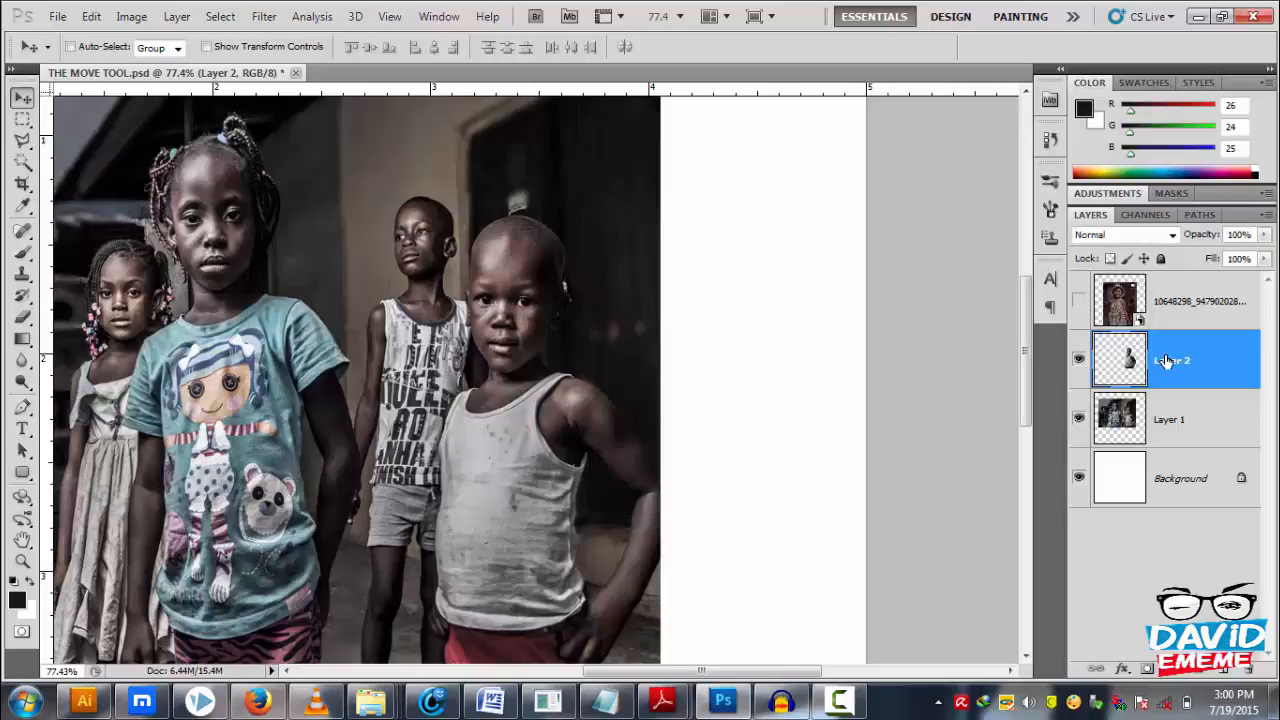
left_click_drag(510, 397, 328, 405)
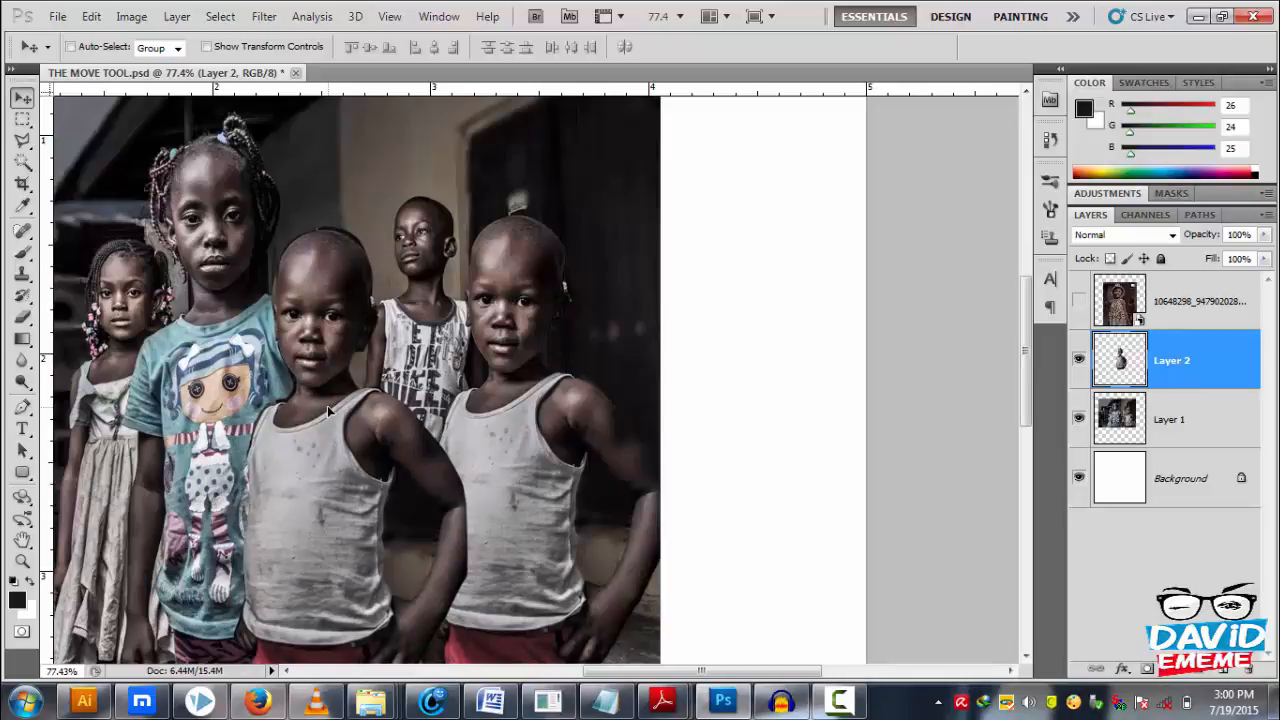
- Reposition the copied boy in front of the girl in the teal T-shirt, reaching slightly below the photo's bottom edge
scroll(328, 412, "down", 2)
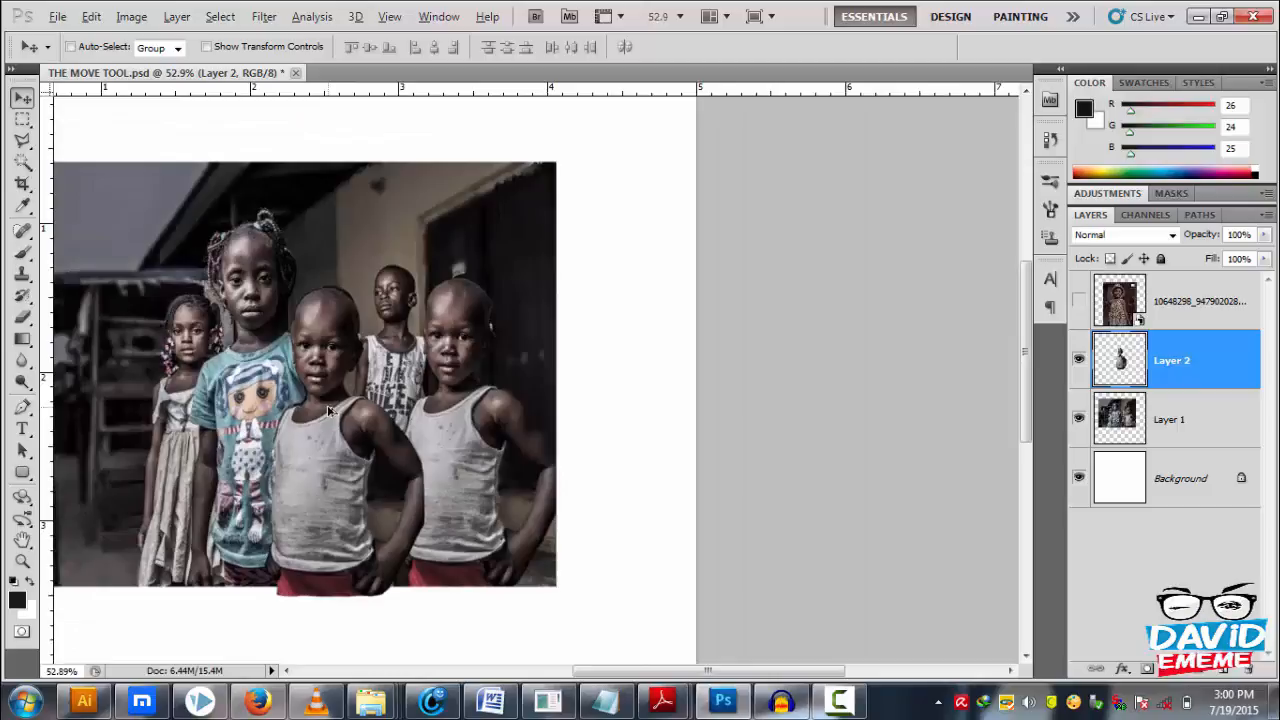
left_click_drag(350, 495, 298, 495)
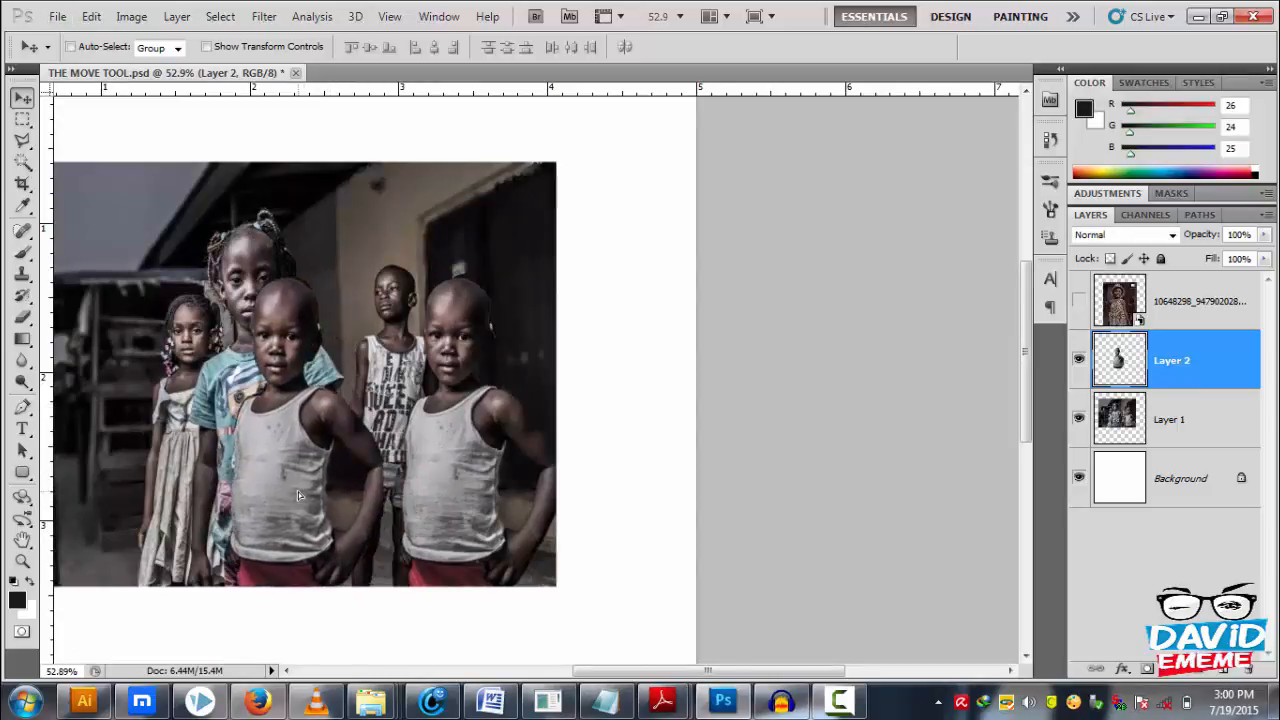
scroll(297, 489, "up", 4)
scroll(297, 489, "down", 2)
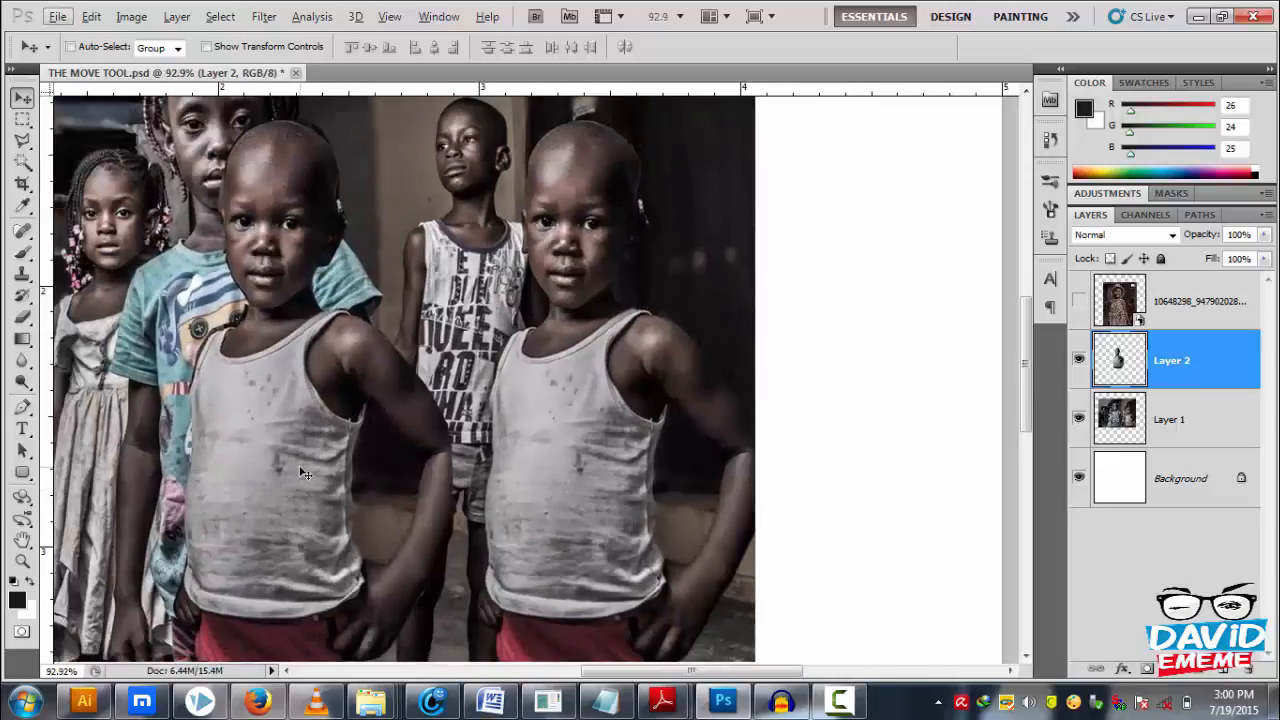
scroll(305, 473, "down", 2)
left_click_drag(306, 447, 341, 453)
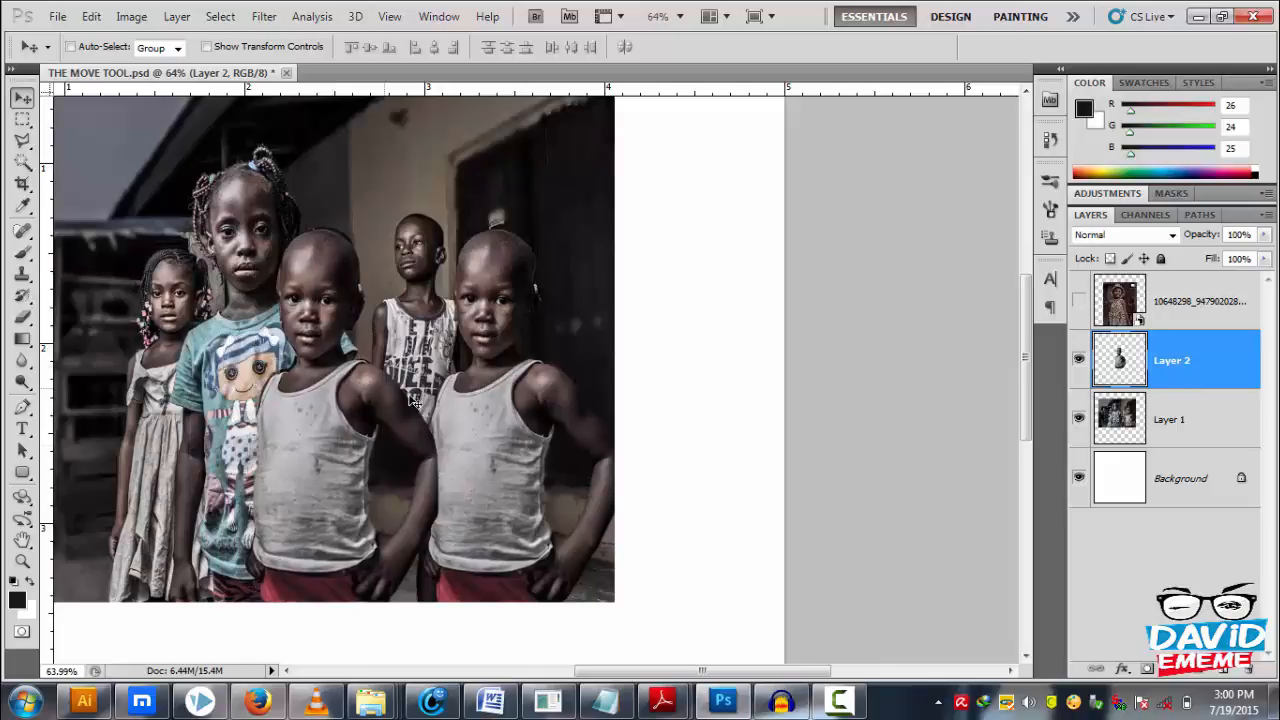
left_click_drag(308, 484, 290, 511)
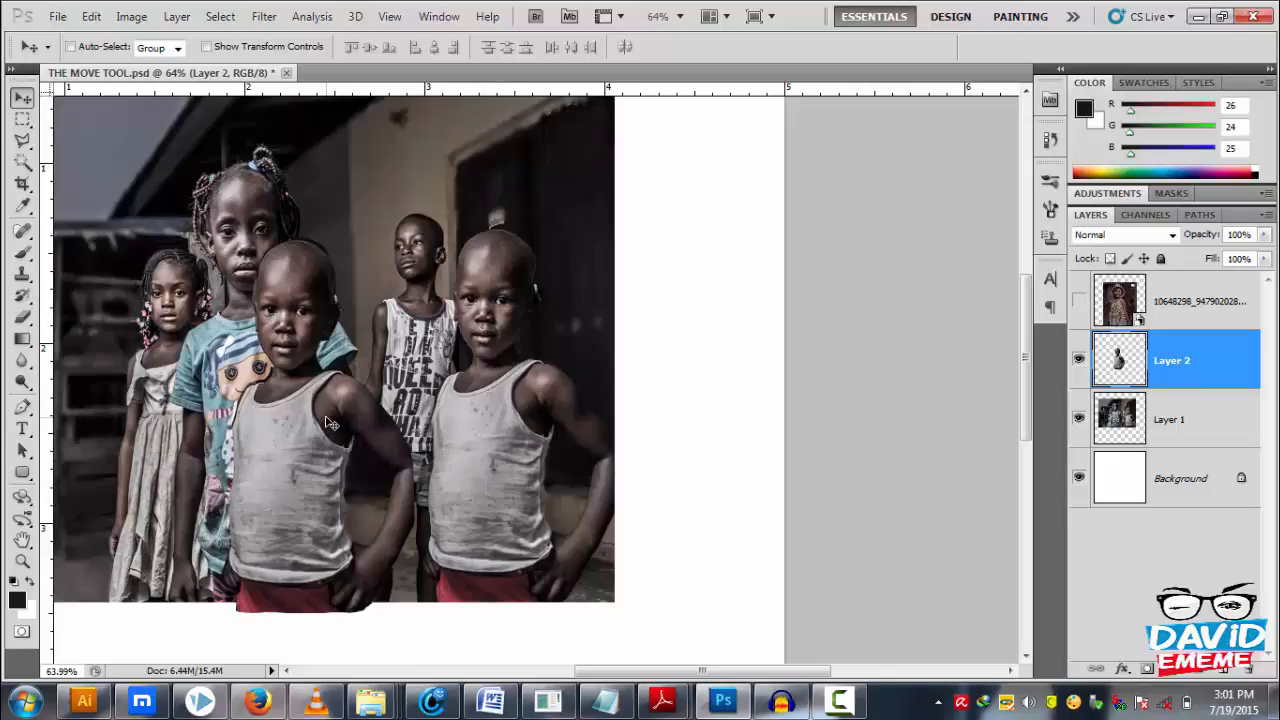
- Free-transform the copied boy, flip him horizontally and shift him left to about X 519 px at the same height
key("ctrl+t")
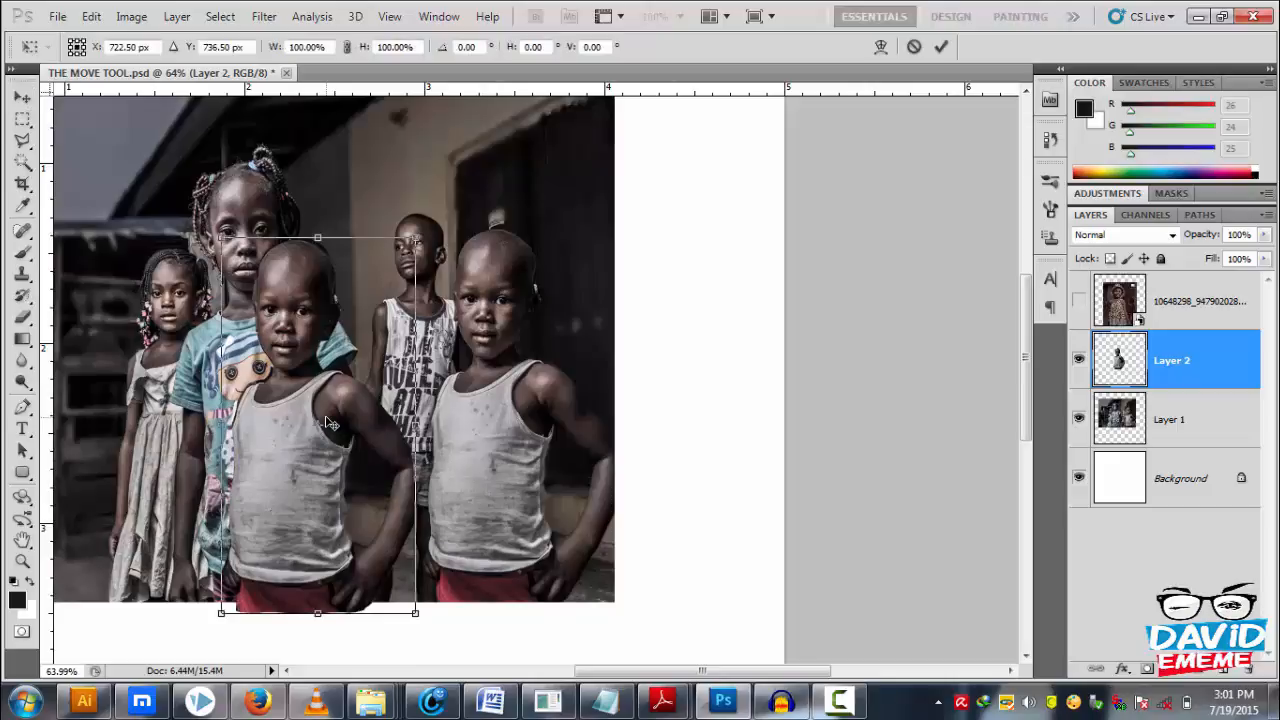
right_click(322, 385)
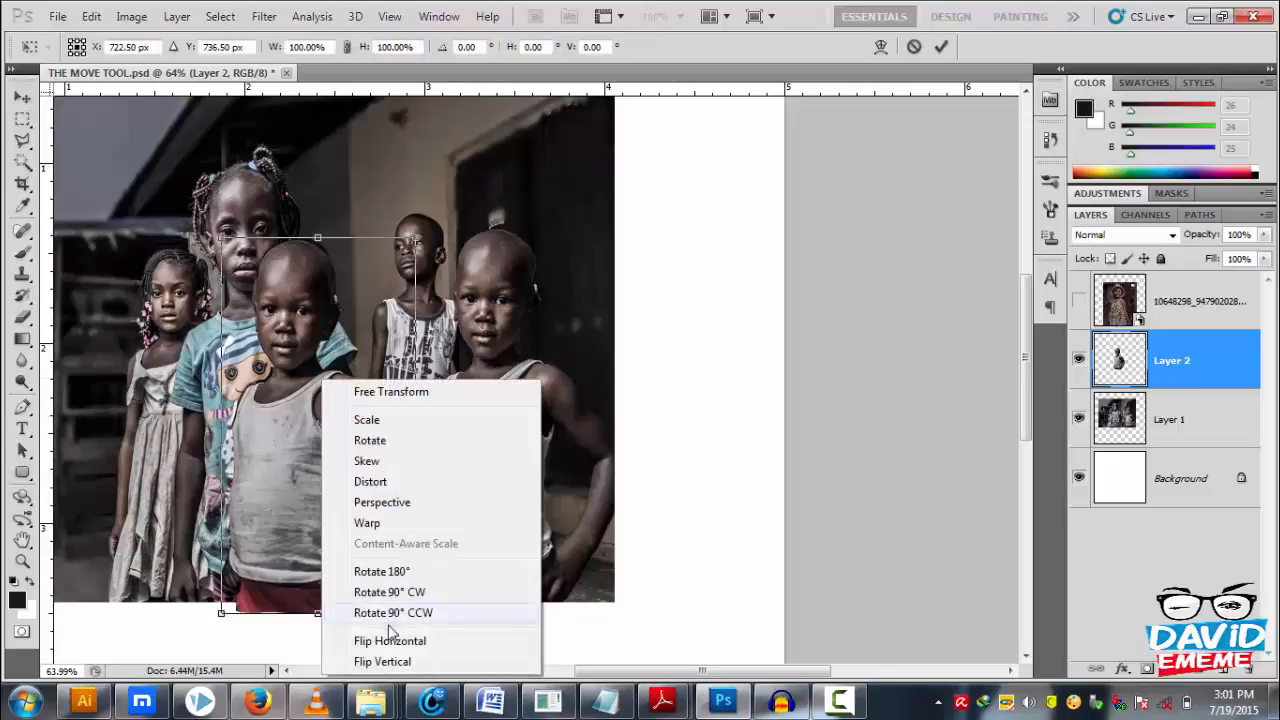
left_click(385, 643)
left_click_drag(354, 537, 232, 537)
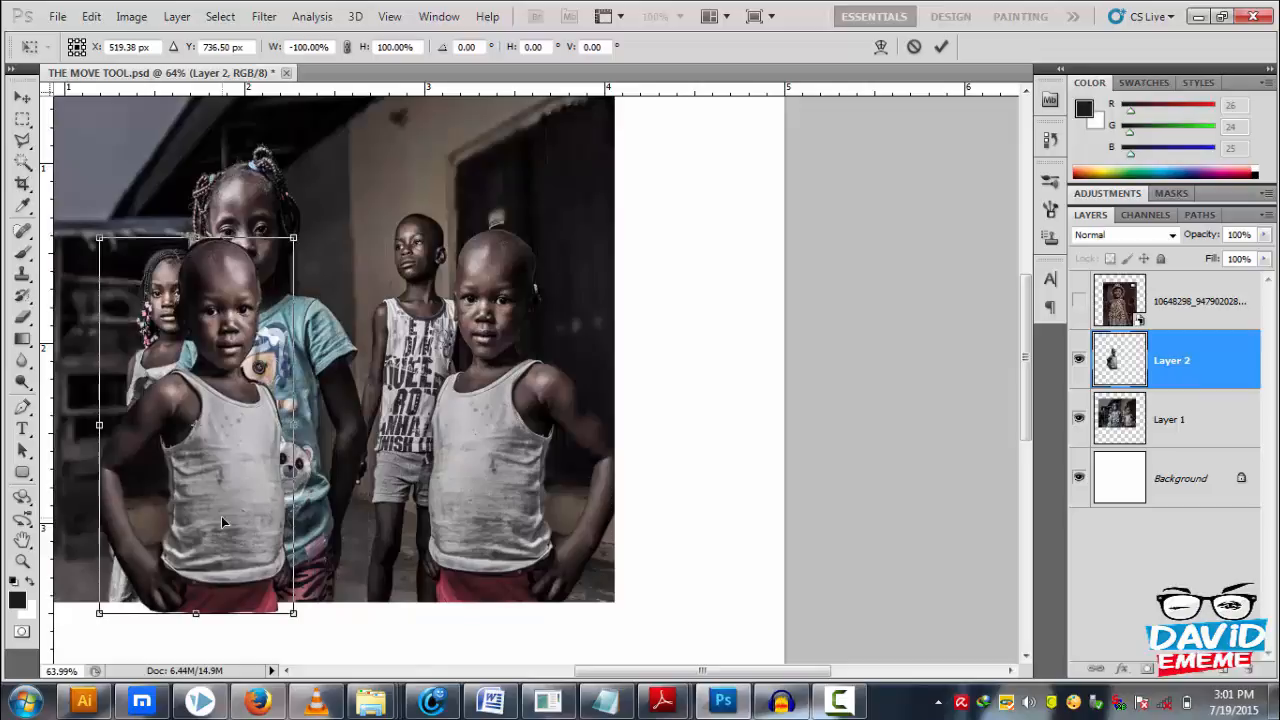
scroll(200, 495, "up", 2)
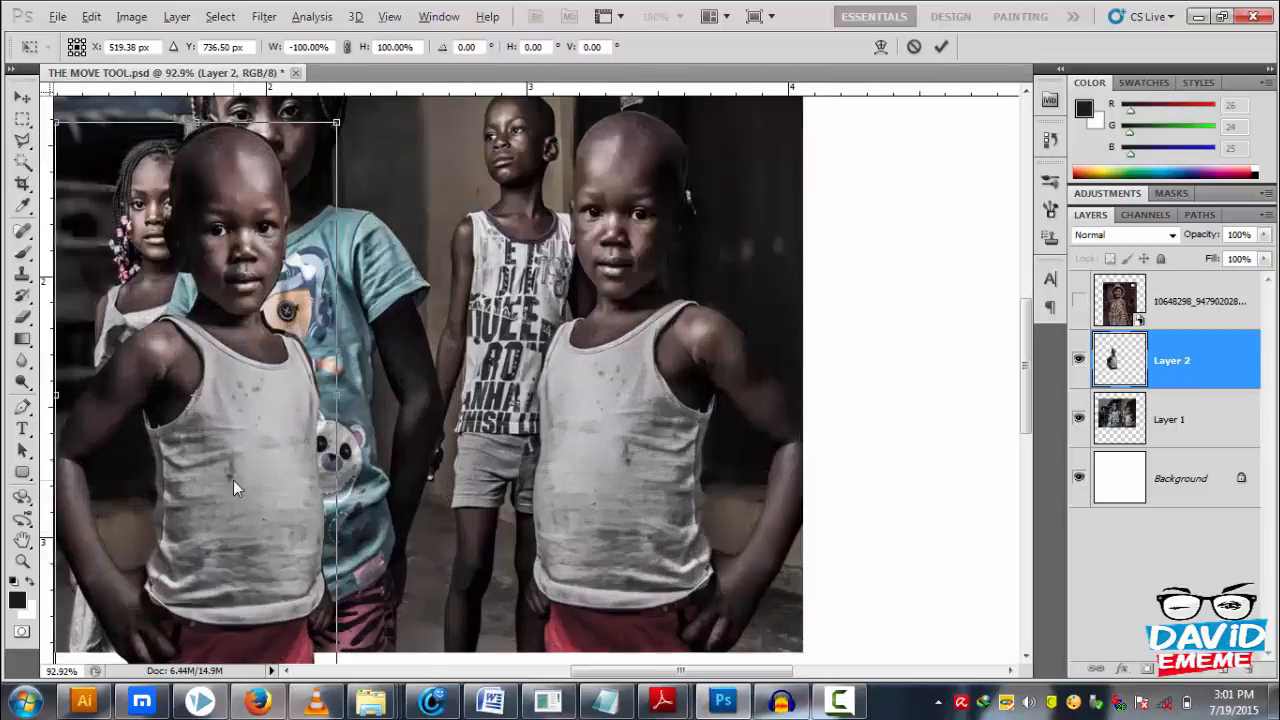
scroll(256, 467, "down", 1)
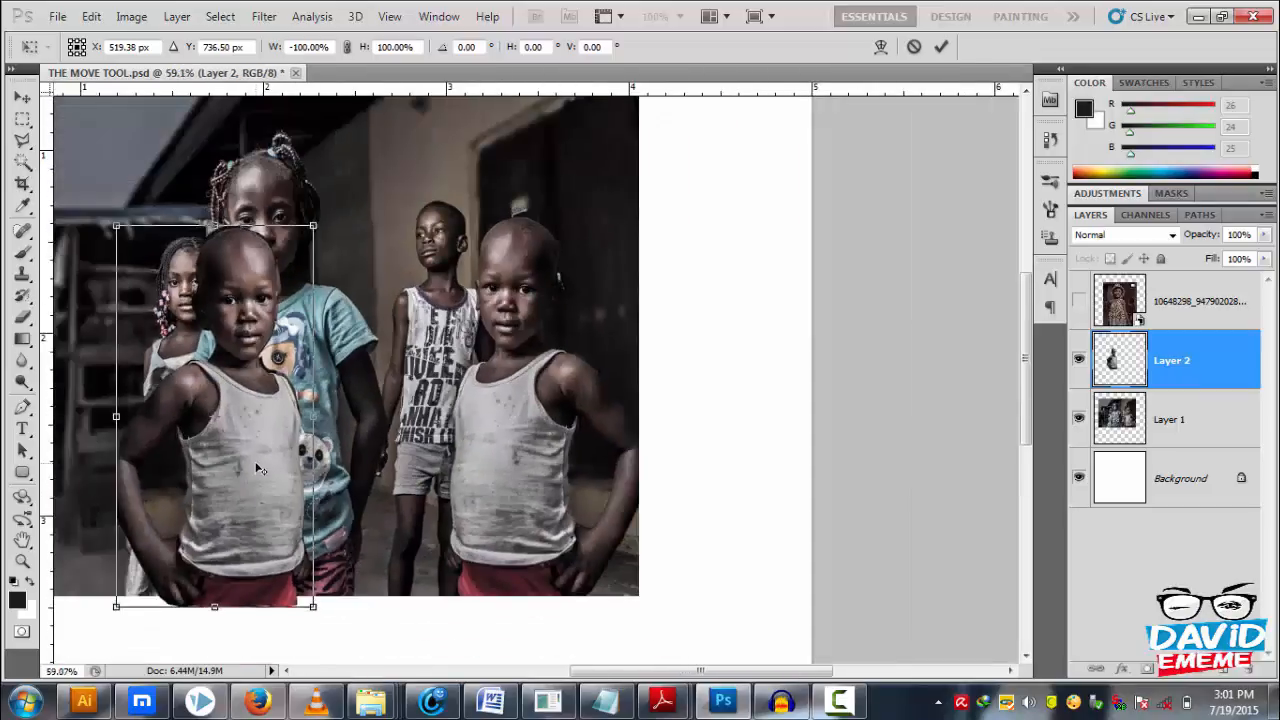
scroll(256, 467, "down", 1)
key("Return")
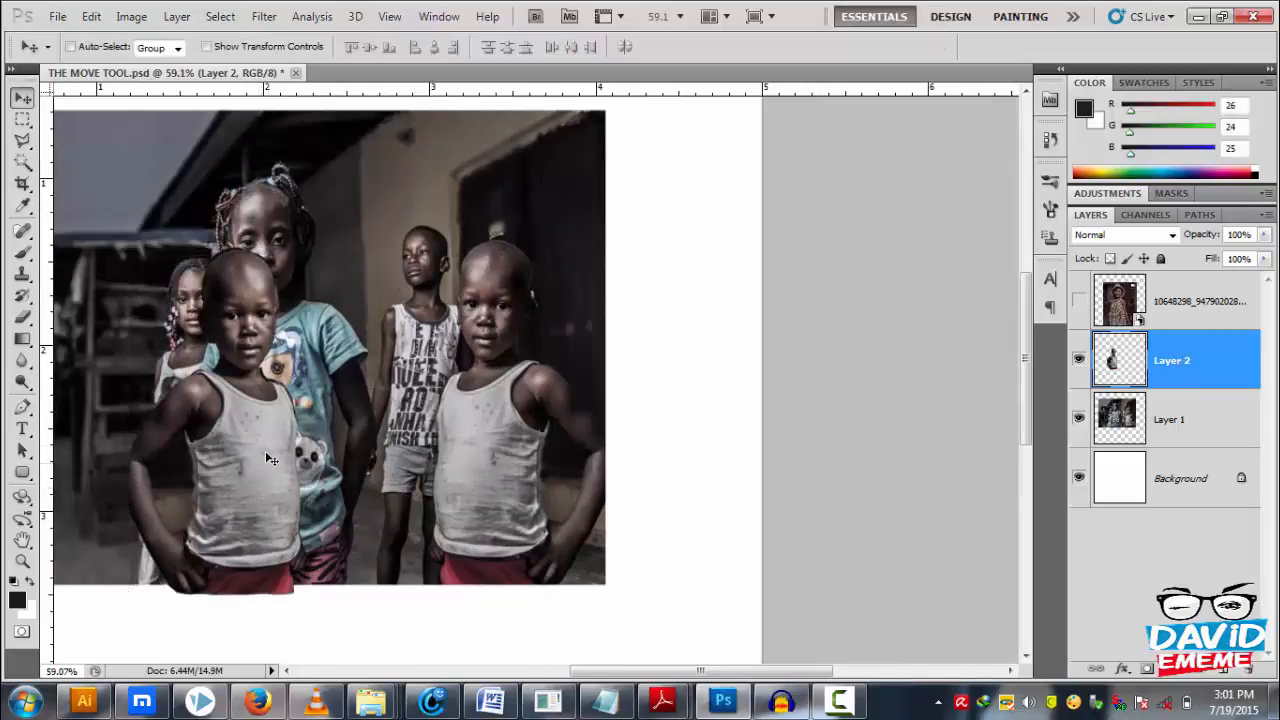
- Move the flipped boy to the photo's far left, beside the girl in the dress, level with the bottom edge
left_click_drag(265, 475, 401, 435)
scroll(189, 505, "down", 1)
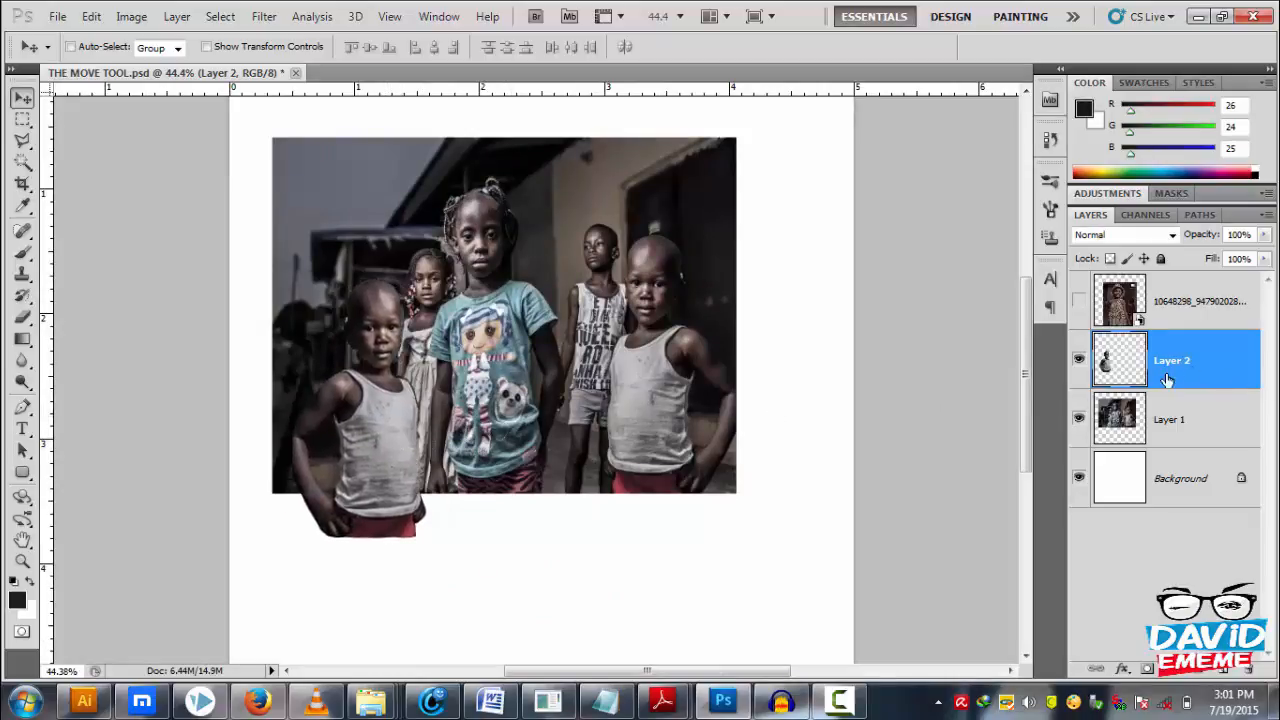
left_click_drag(358, 420, 350, 385)
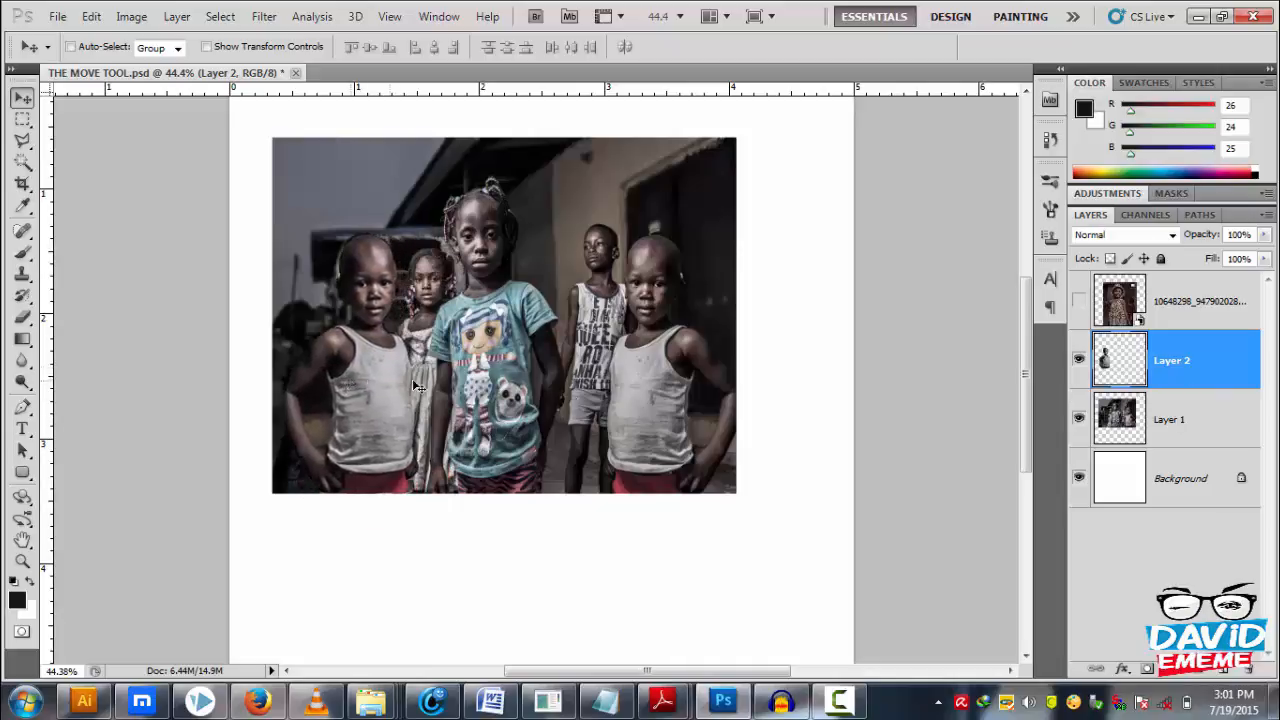
left_click(1188, 308)
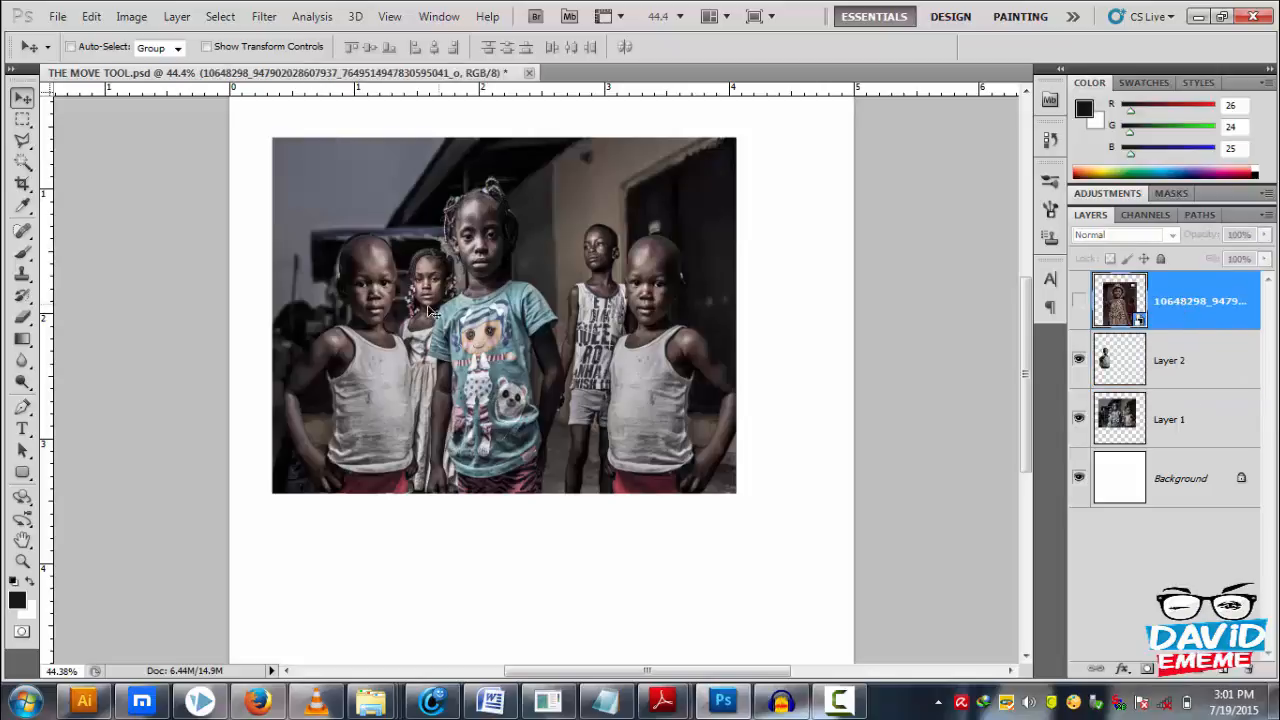
left_click(1210, 370)
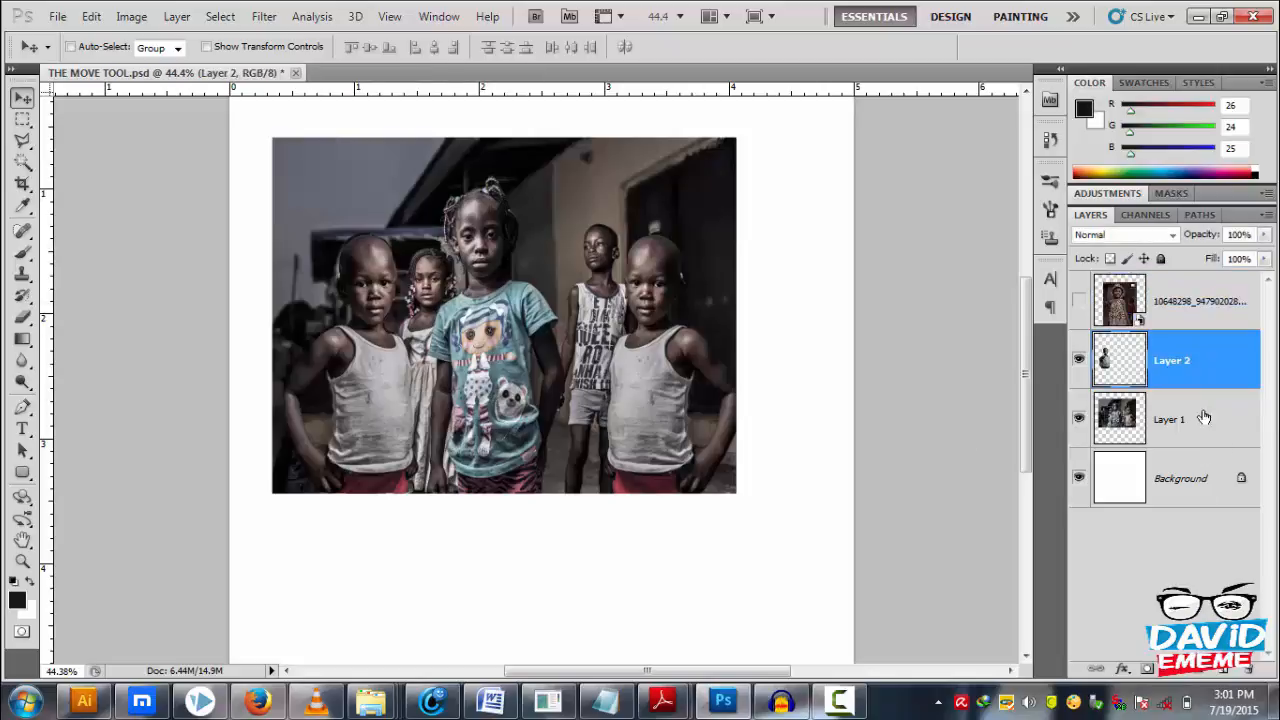
right_click(1163, 553)
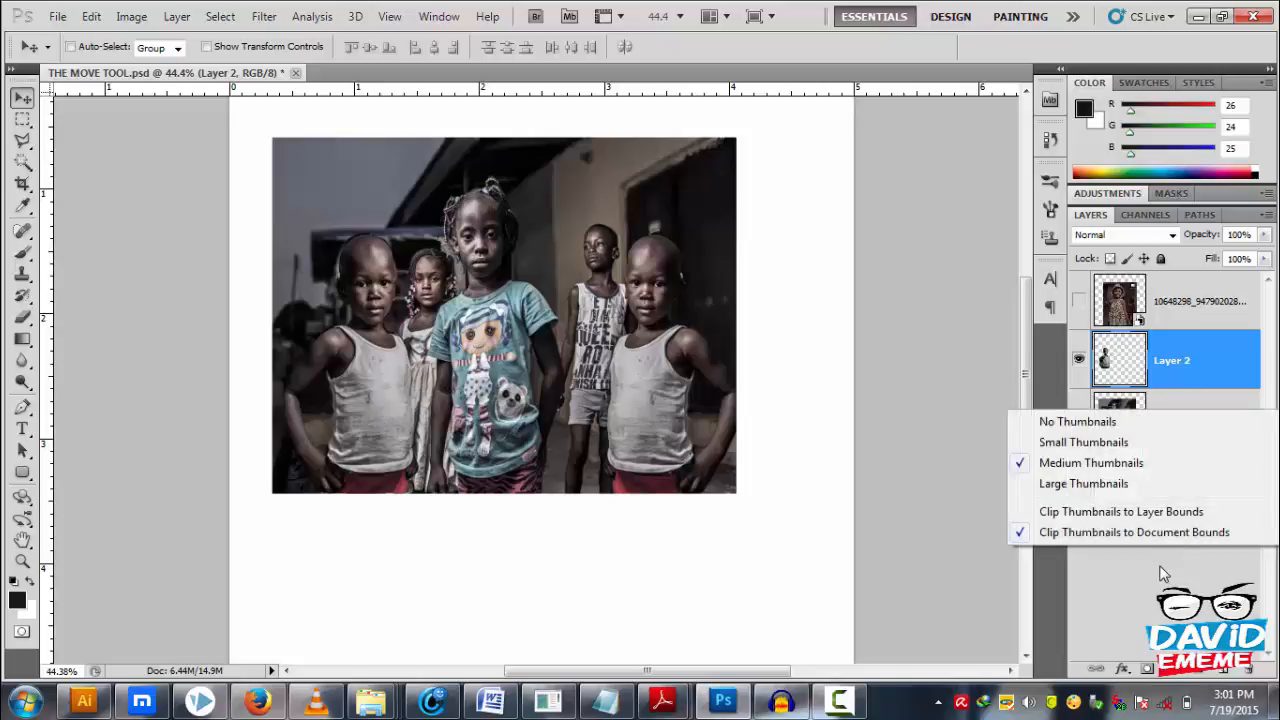
left_click(1163, 573)
right_click(1136, 558)
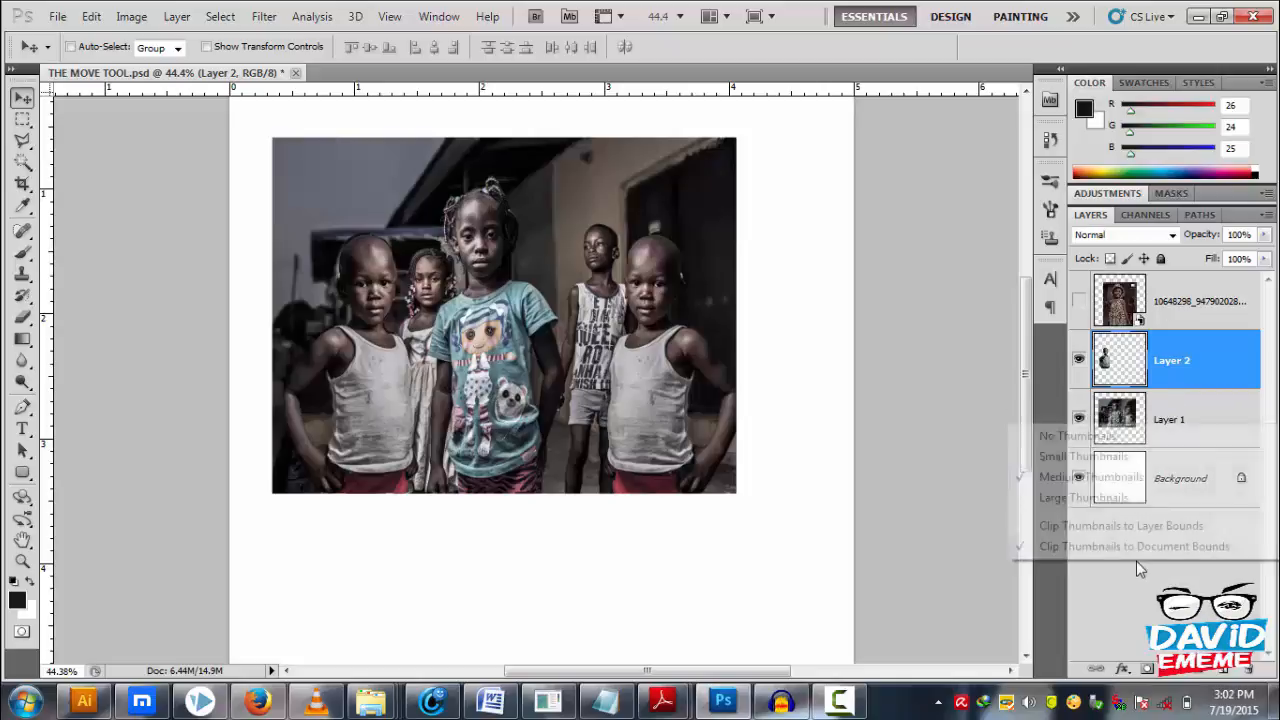
key("Escape")
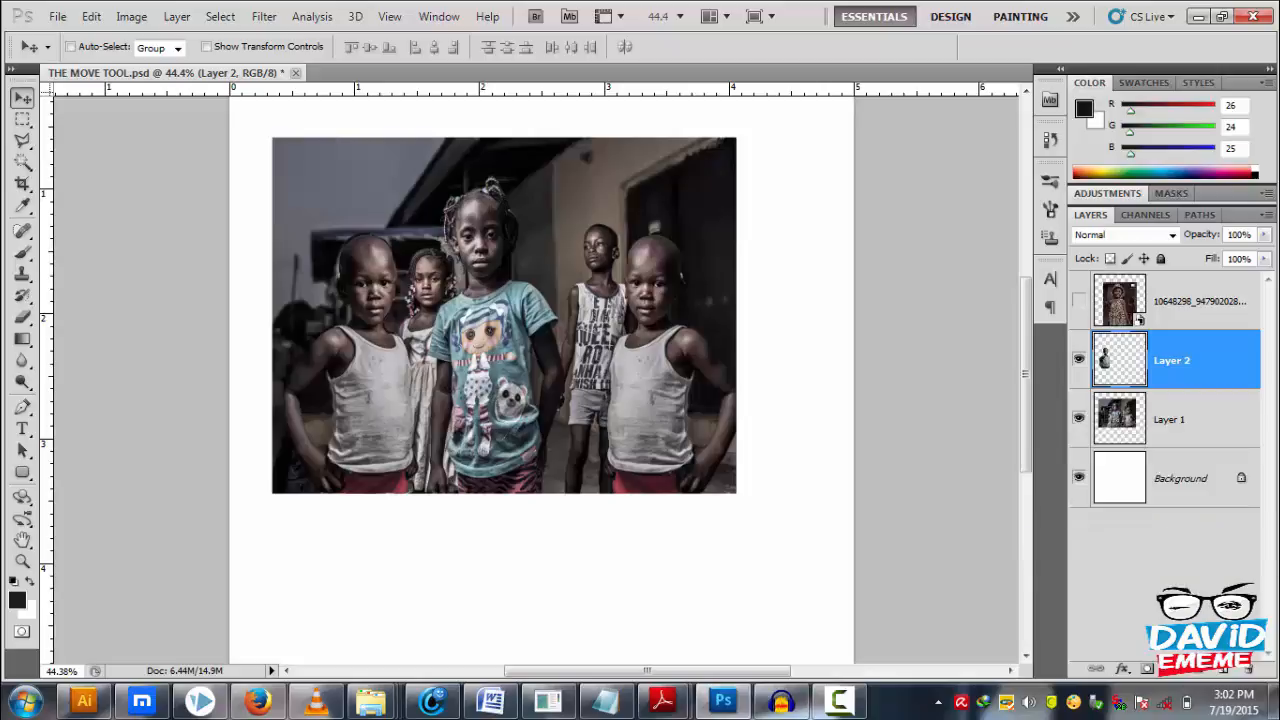
right_click(1147, 590)
left_click(1149, 602)
- Try the Large Thumbnails and Small Thumbnails sizes for the layer previews
right_click(1152, 571)
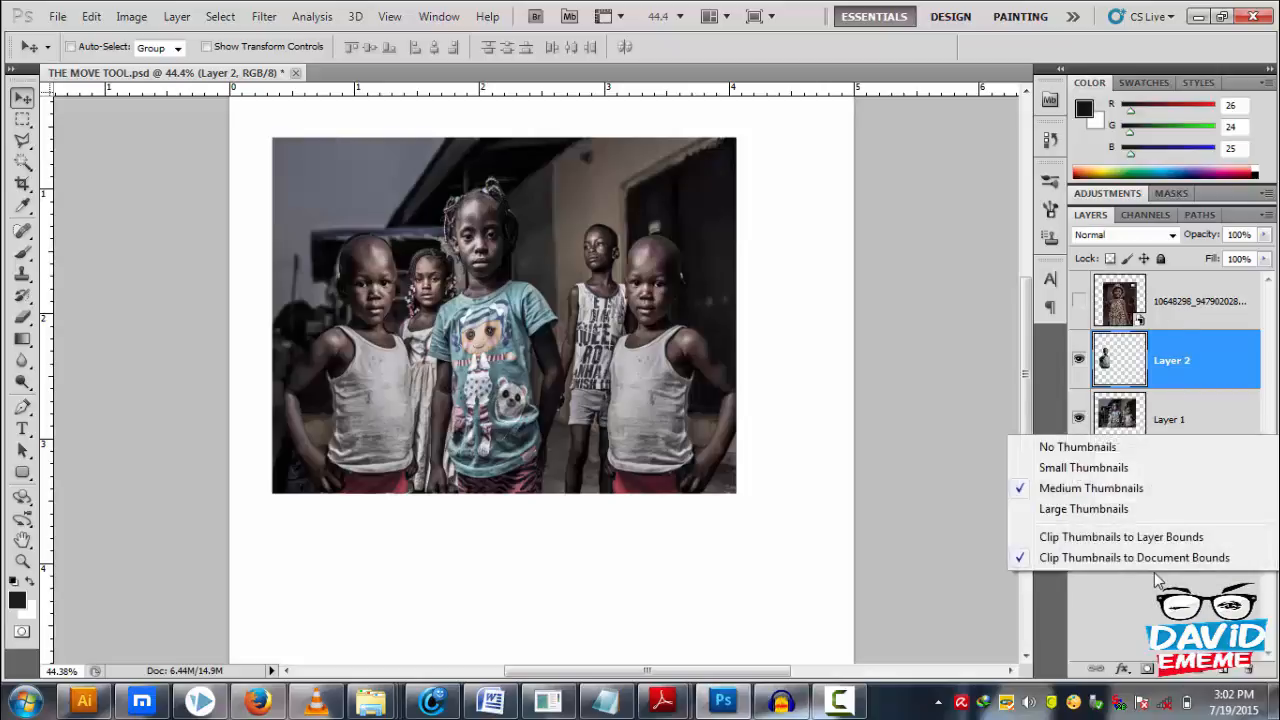
left_click(1065, 515)
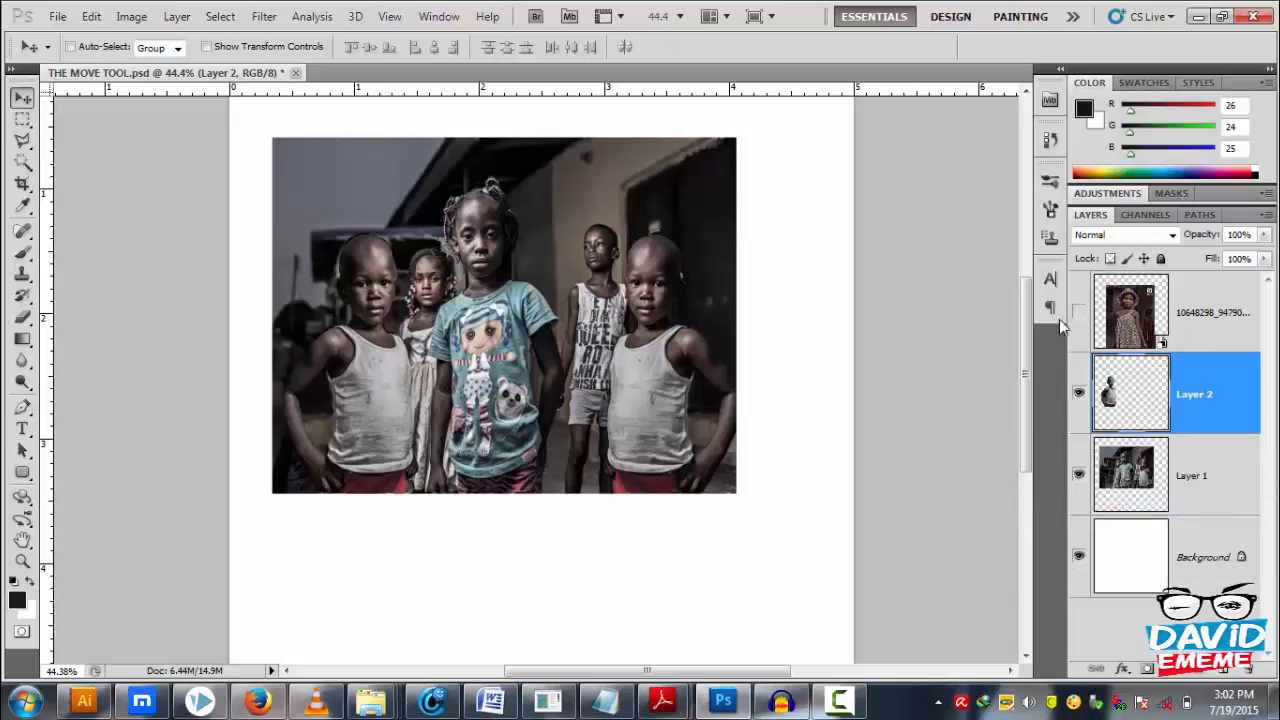
right_click(1137, 635)
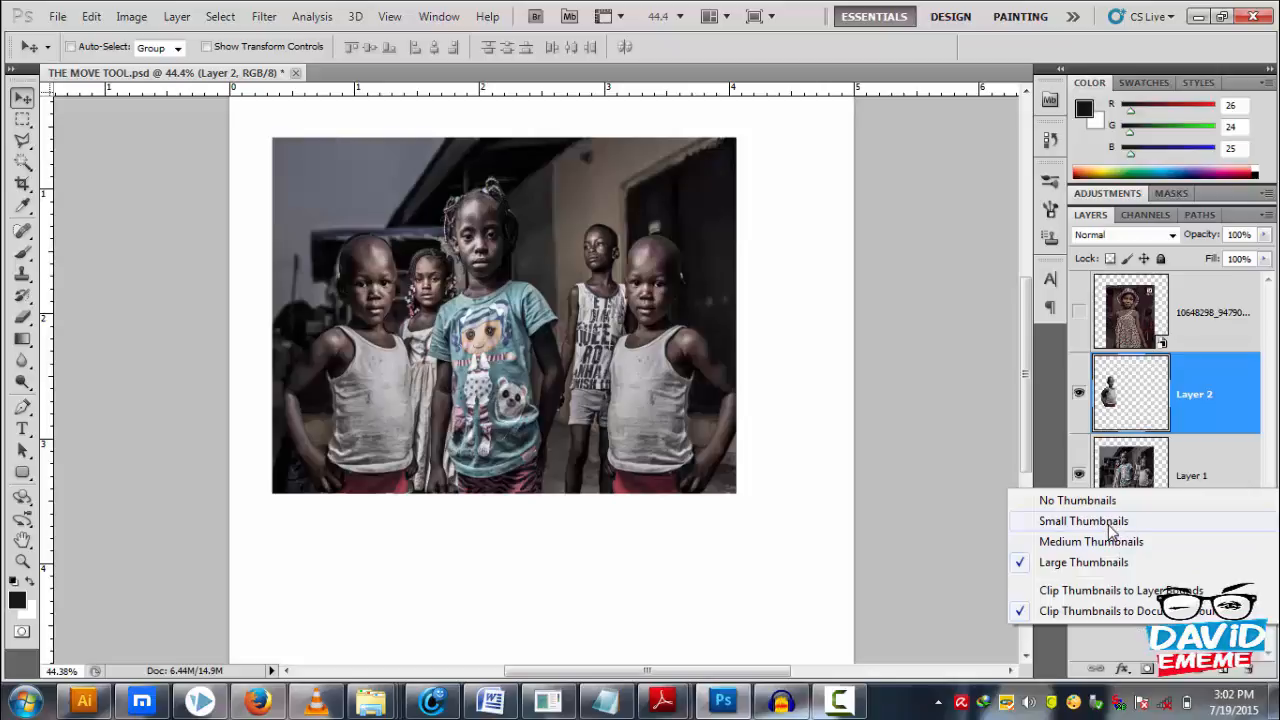
left_click(1083, 521)
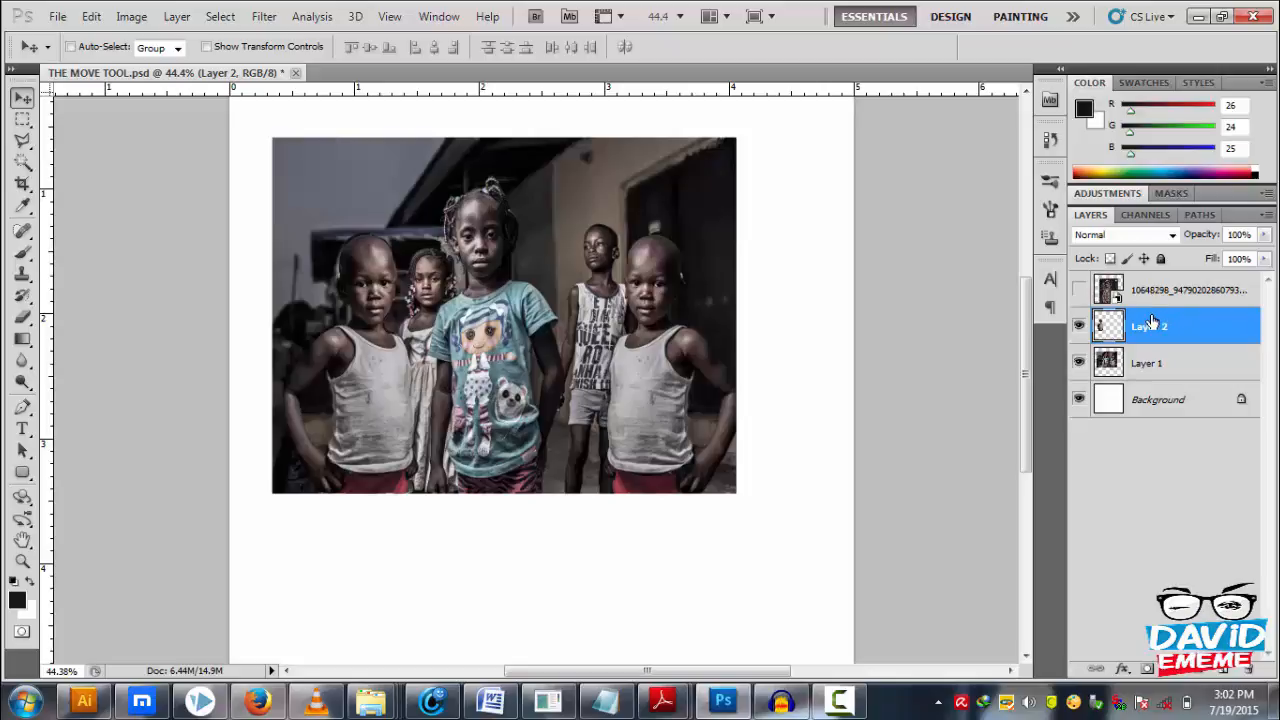
- Set the layer list to No Thumbnails
right_click(1155, 521)
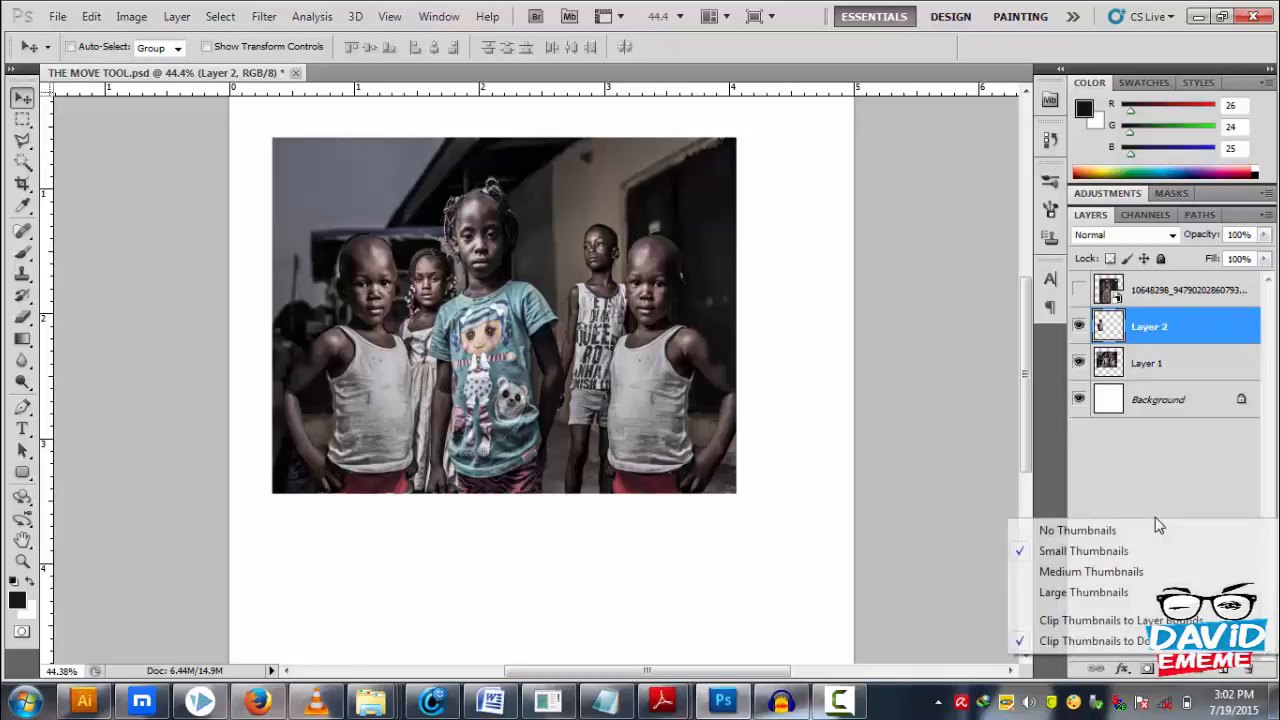
left_click(1095, 530)
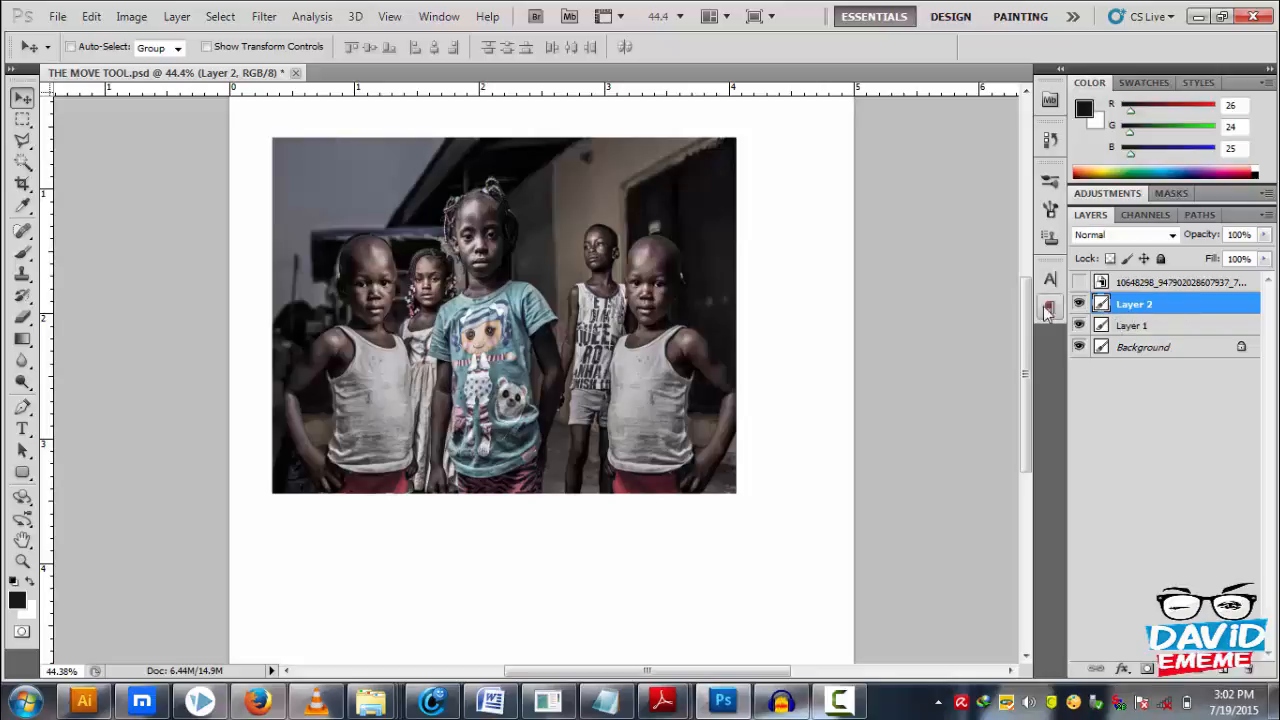
- Set the layer previews to Large Thumbnails and make the topmost photo layer visible
right_click(1145, 401)
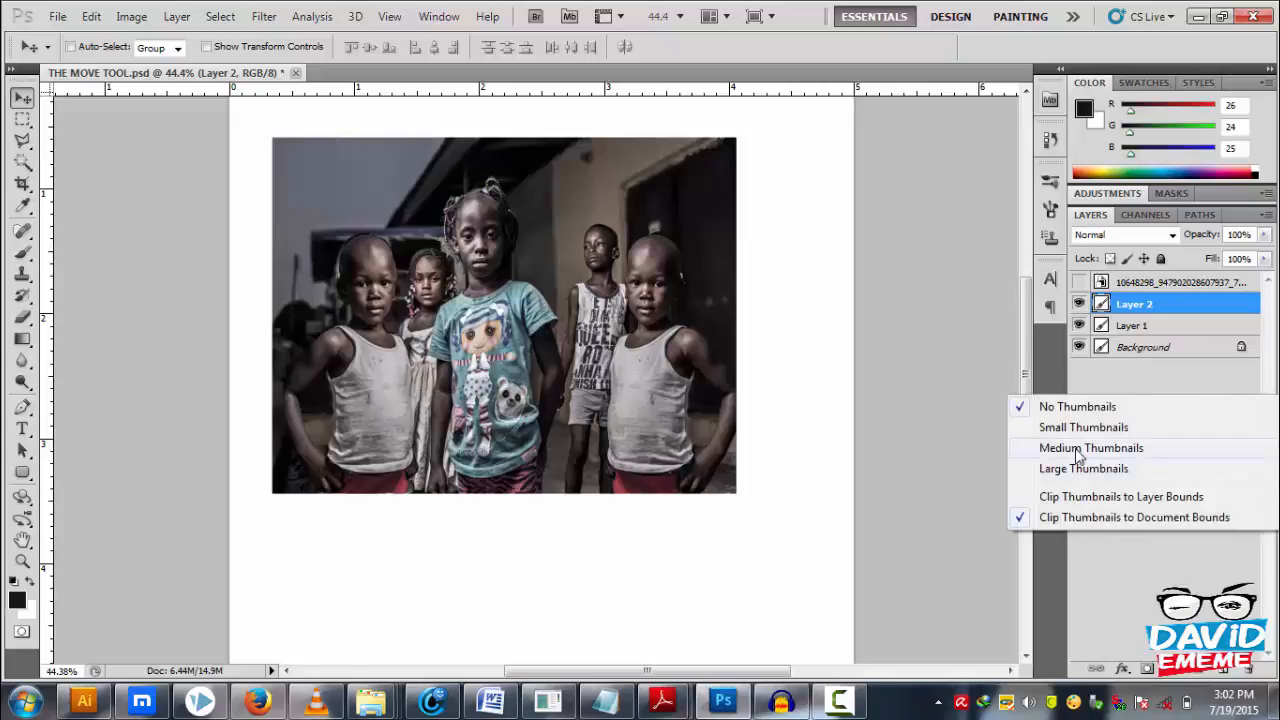
left_click(1160, 466)
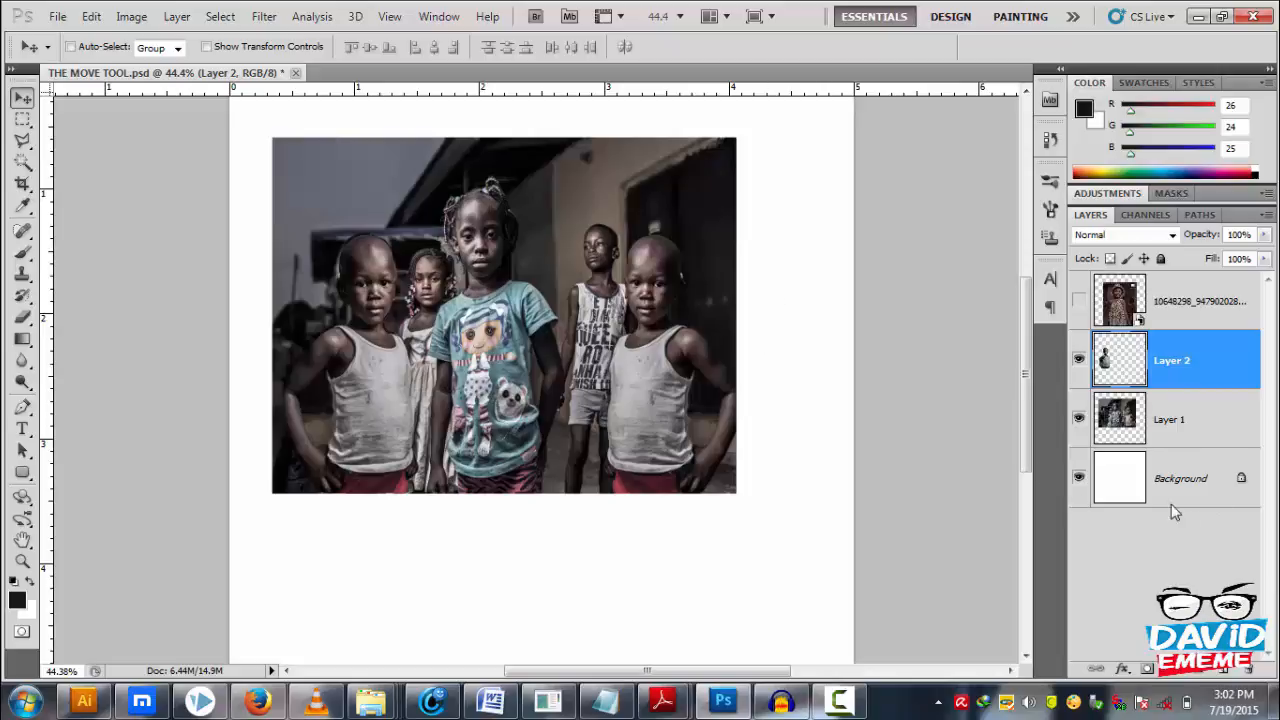
left_click(1172, 316)
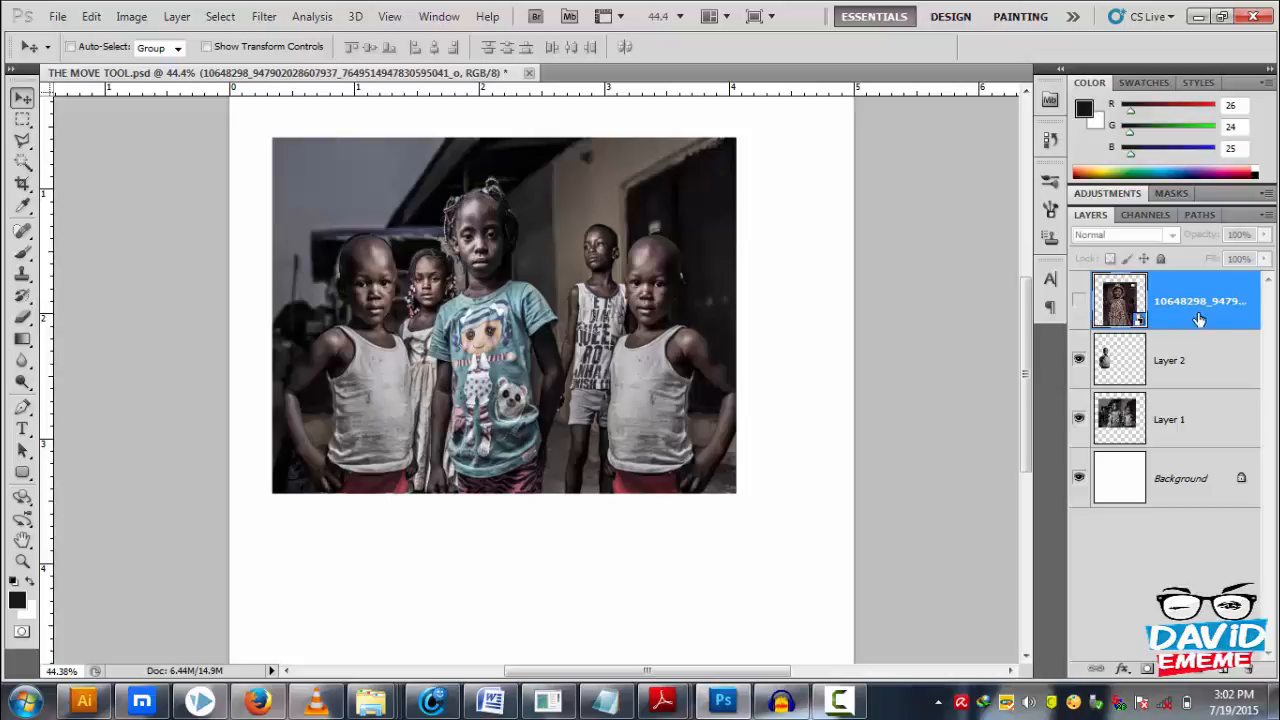
left_click(1078, 300)
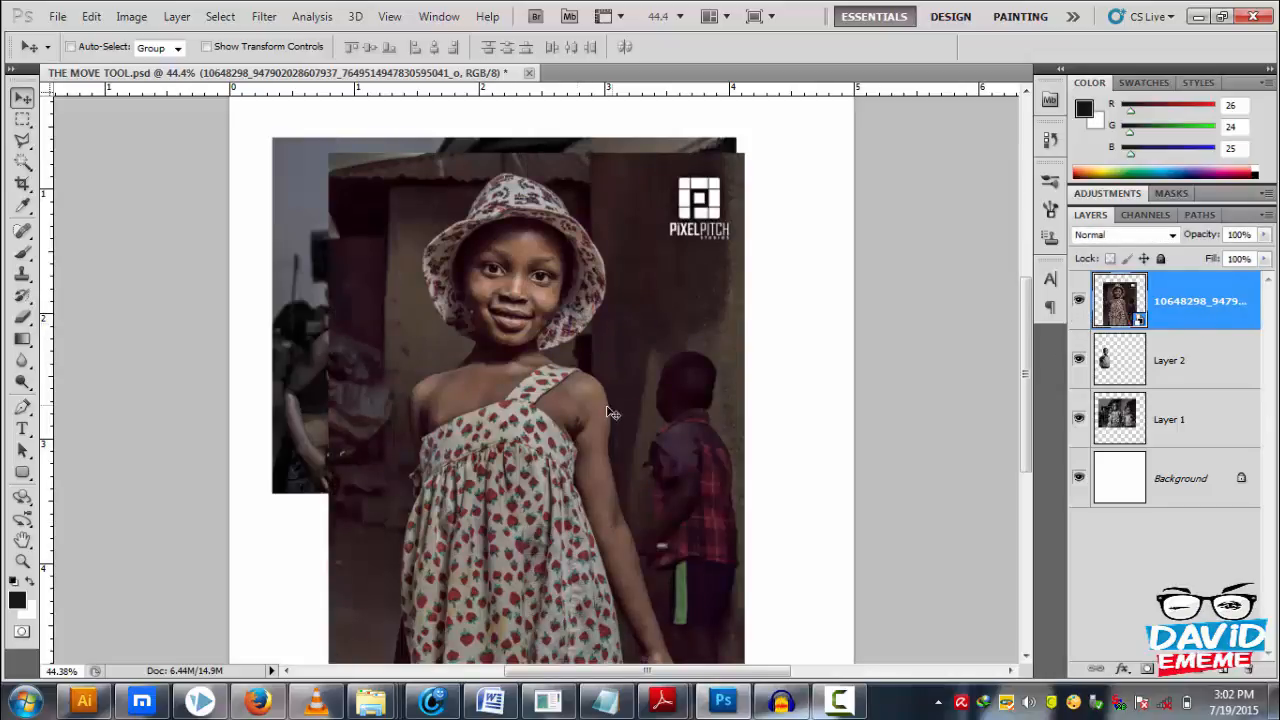
- Move the photo of the girl in the hat near the page's centre, with its left edge at about 1 in
left_click_drag(616, 409, 531, 369)
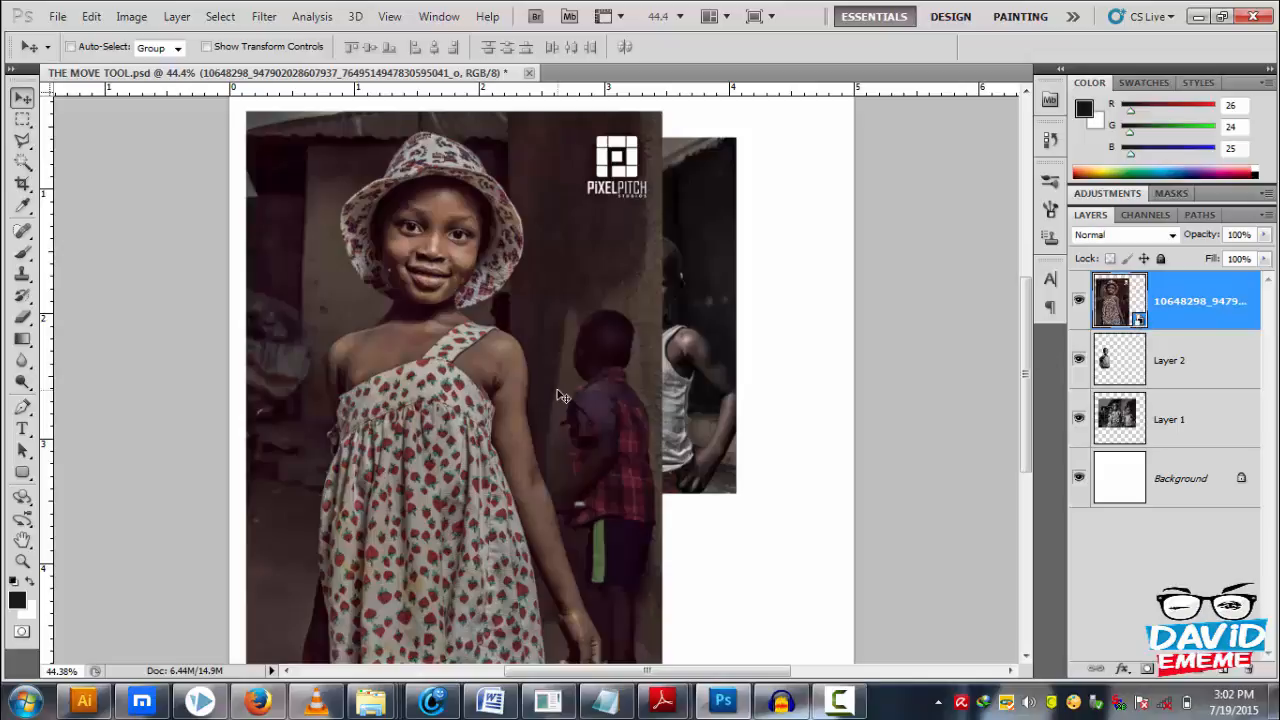
scroll(562, 397, "down", 6)
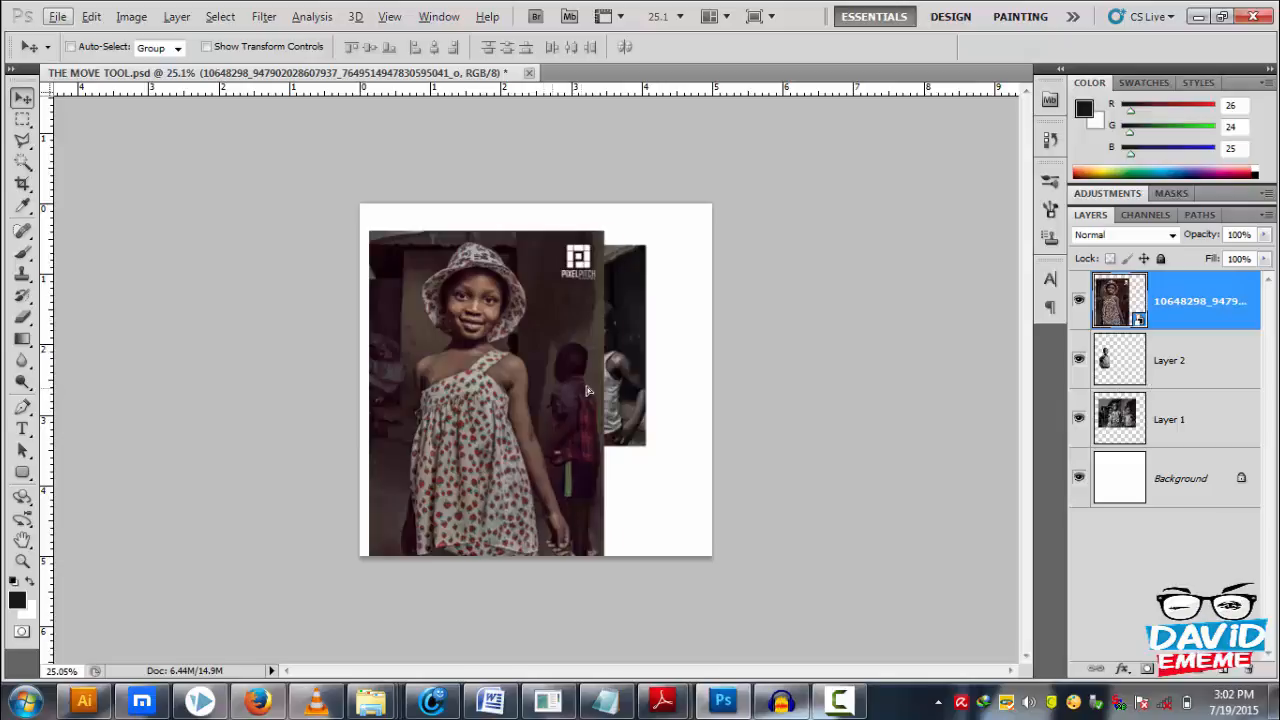
left_click_drag(548, 397, 607, 384)
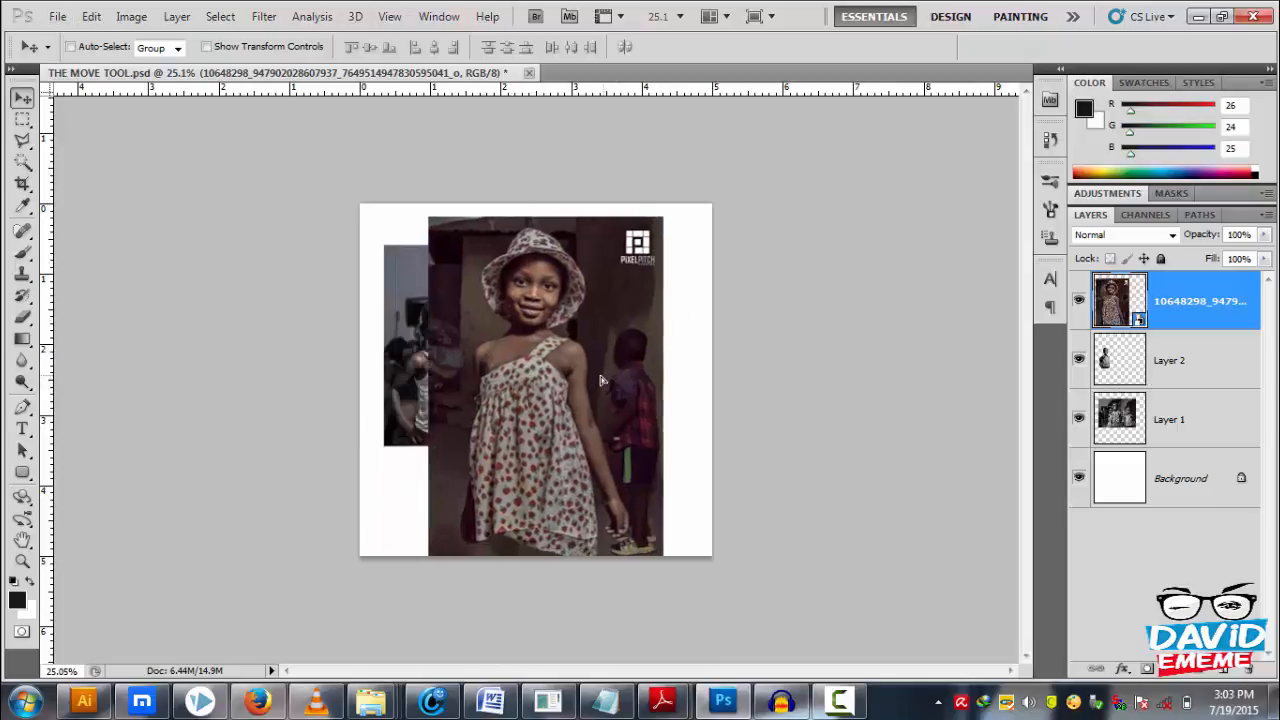
- Compare the layer commands offered for the smart-object photo and for Layer 2, especially Convert to Smart Object and Rasterize Layer
right_click(1188, 320)
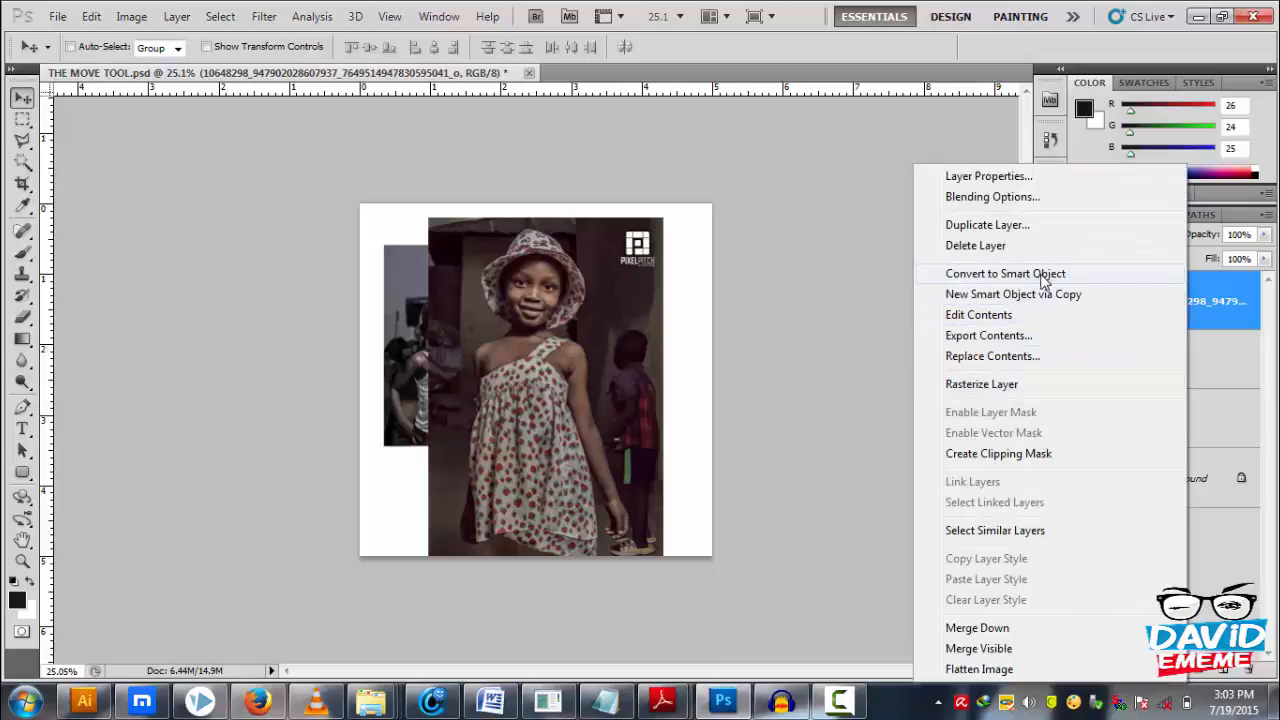
left_click(1049, 279)
right_click(1175, 322)
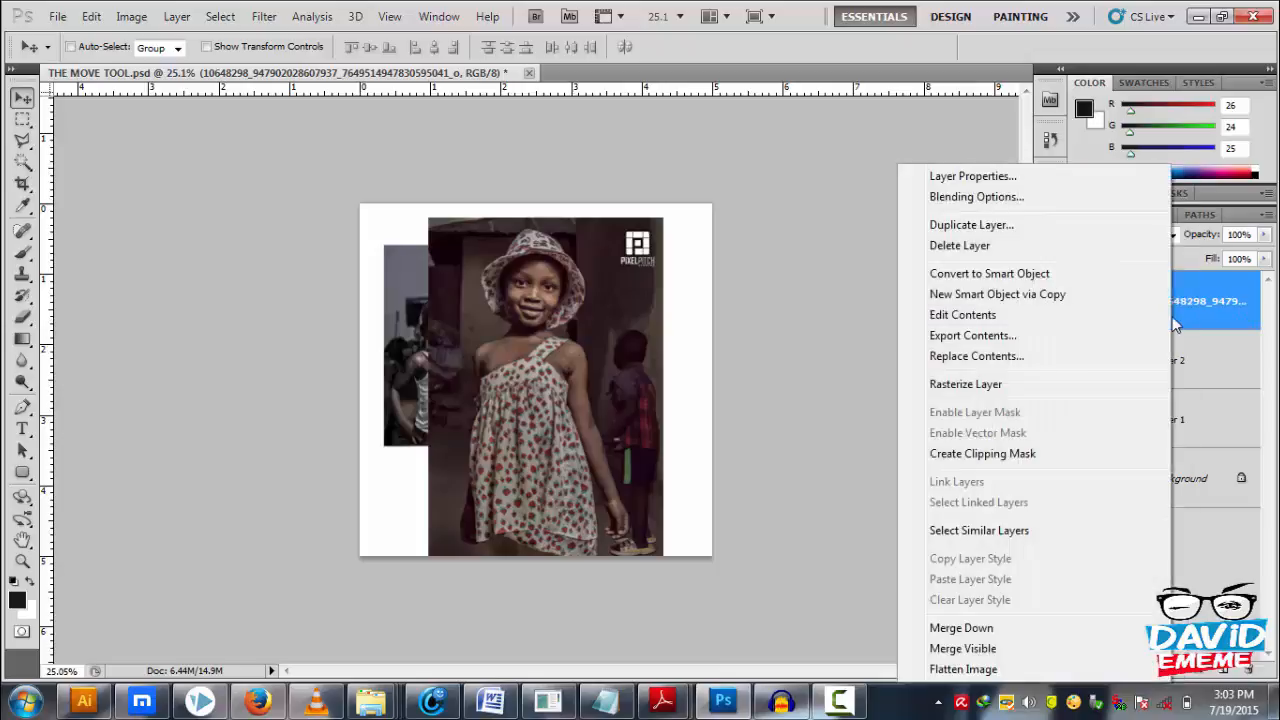
left_click(1240, 340)
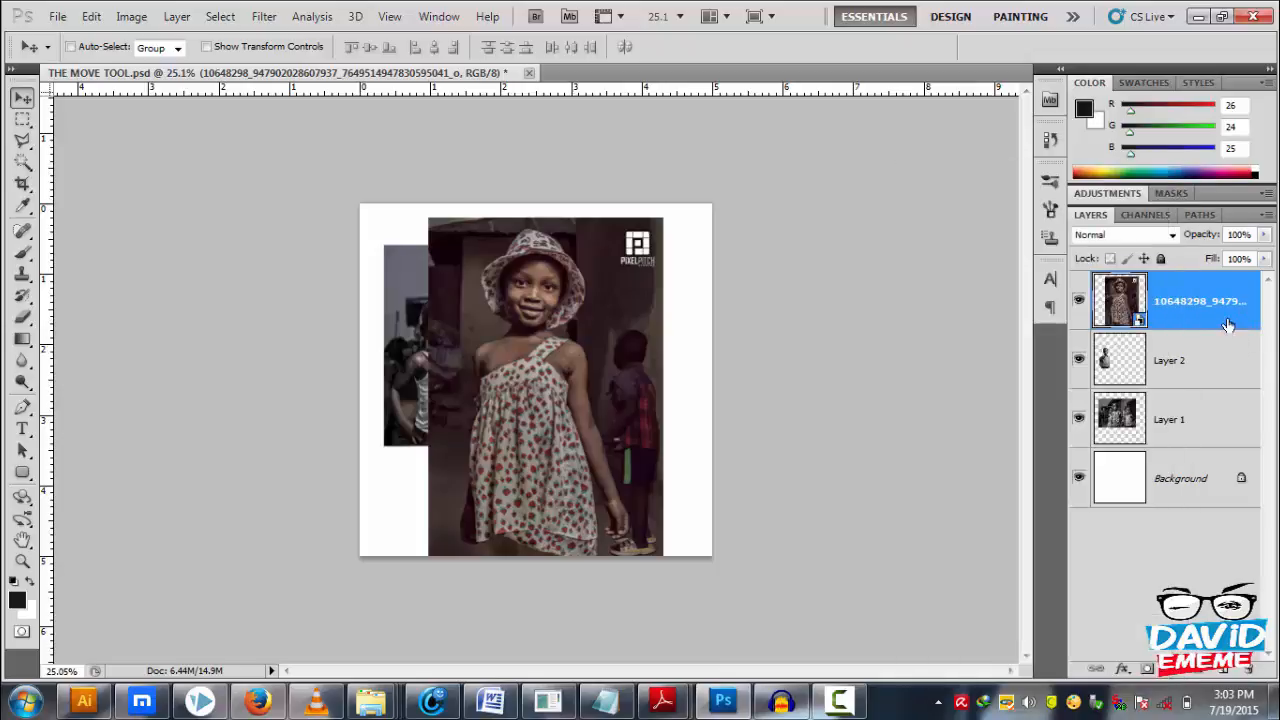
left_click(1190, 370)
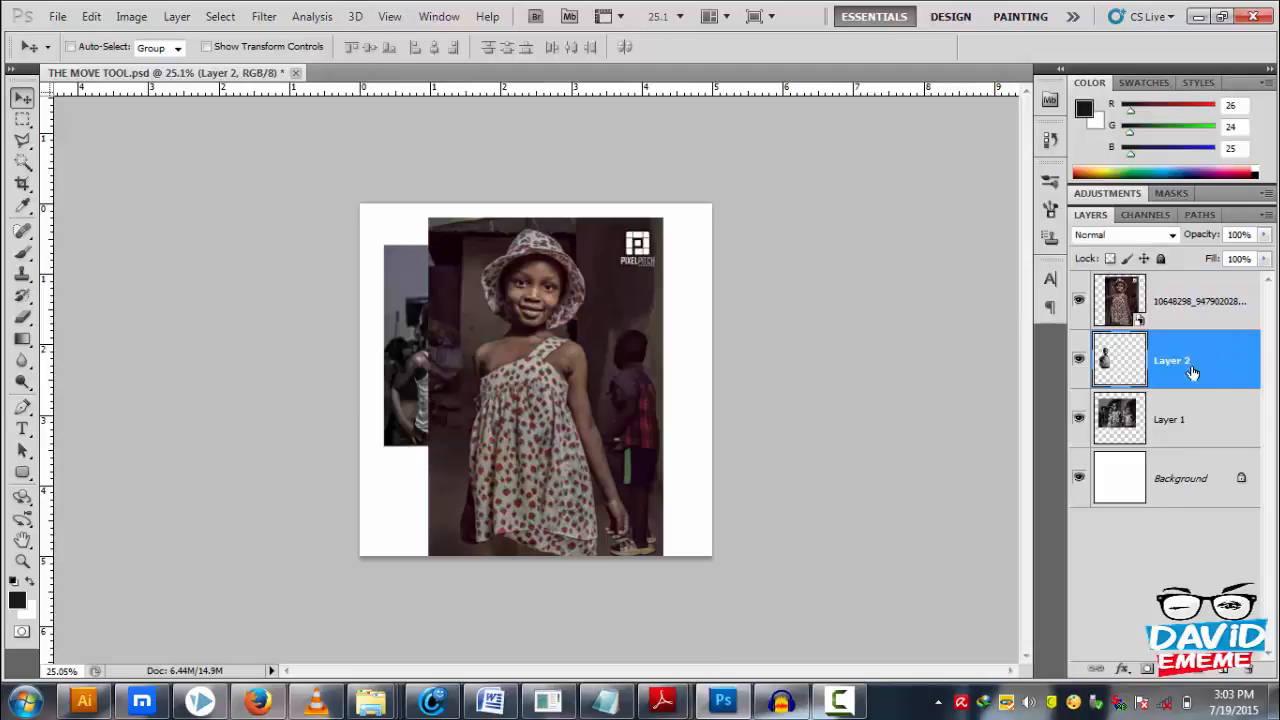
right_click(1192, 372)
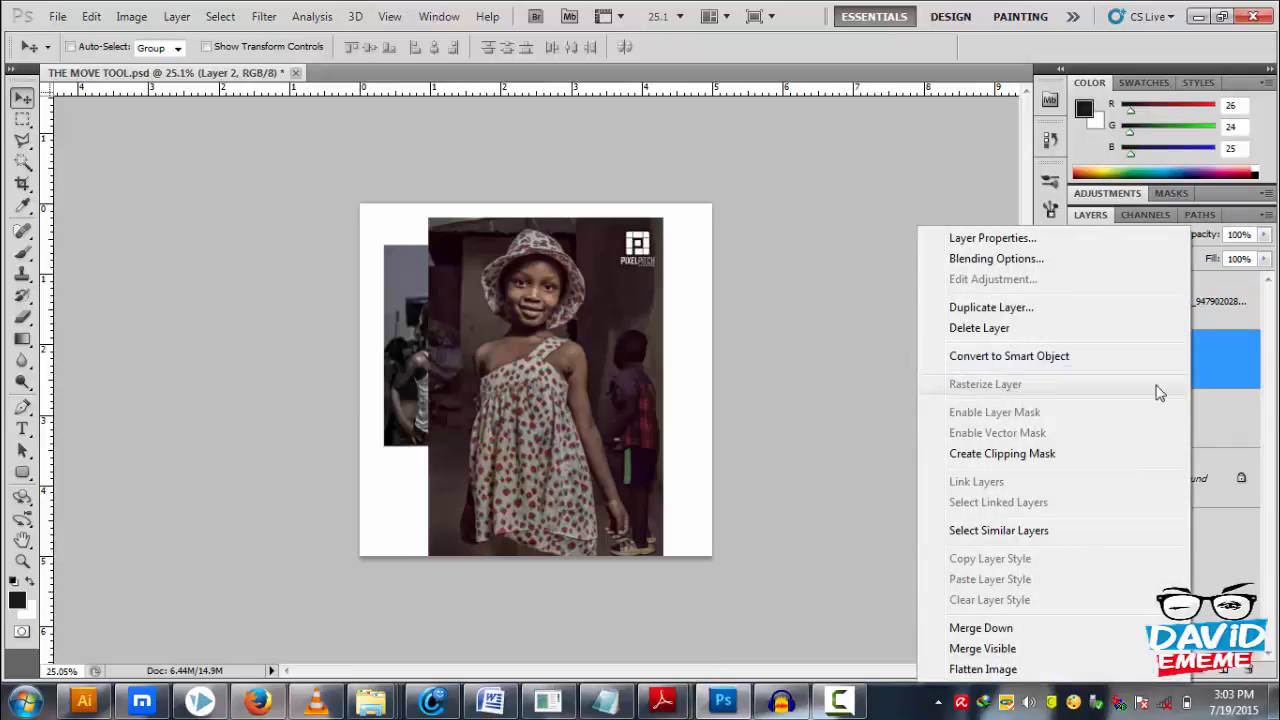
left_click(1180, 388)
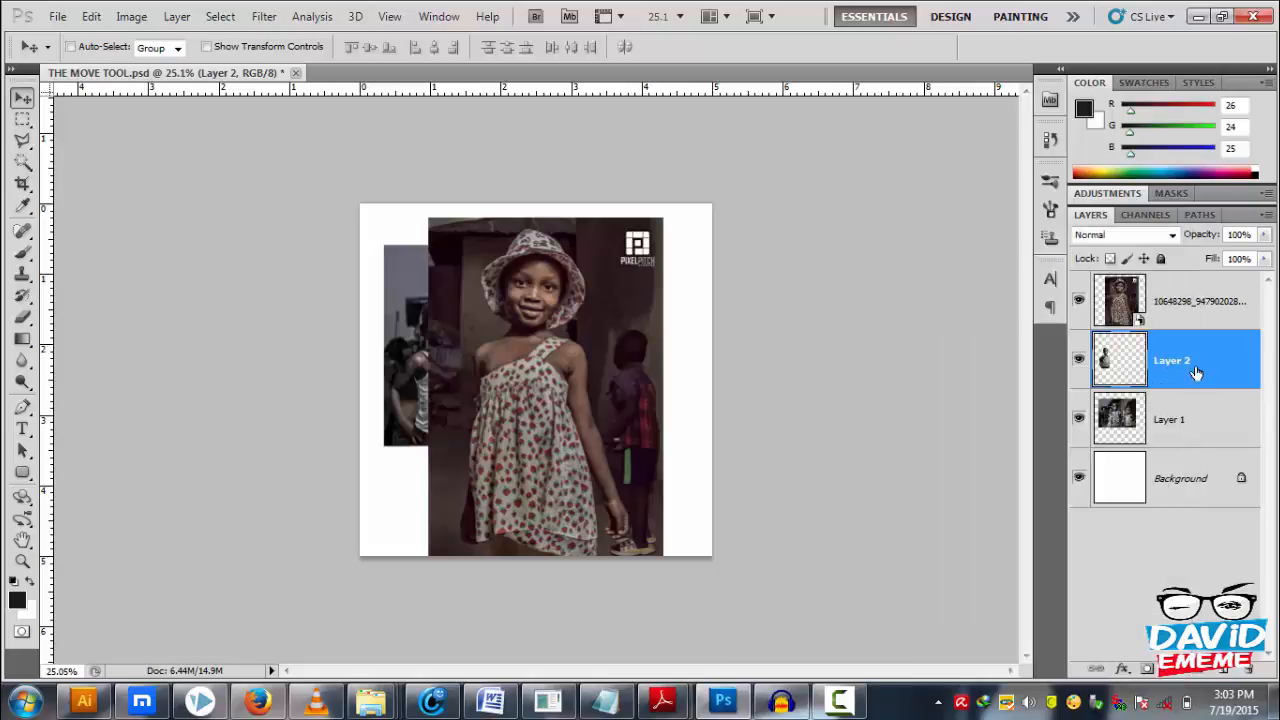
right_click(1204, 372)
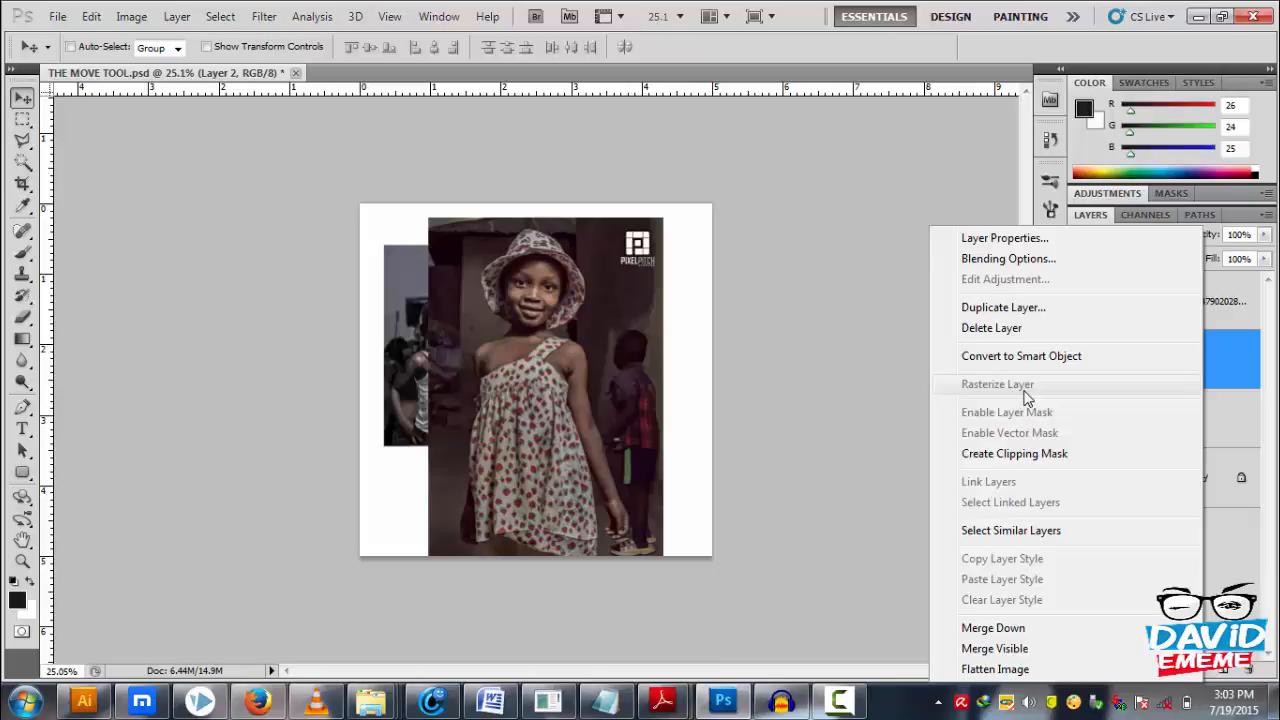
right_click(1240, 386)
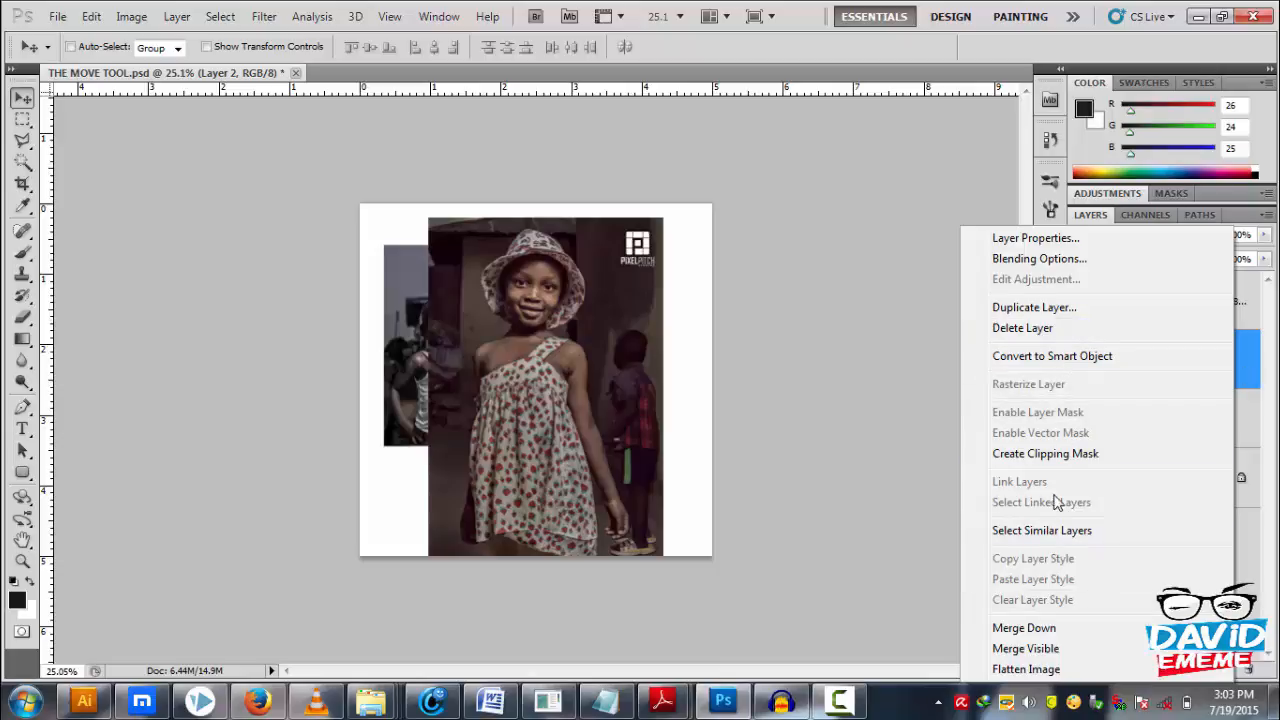
left_click(1242, 386)
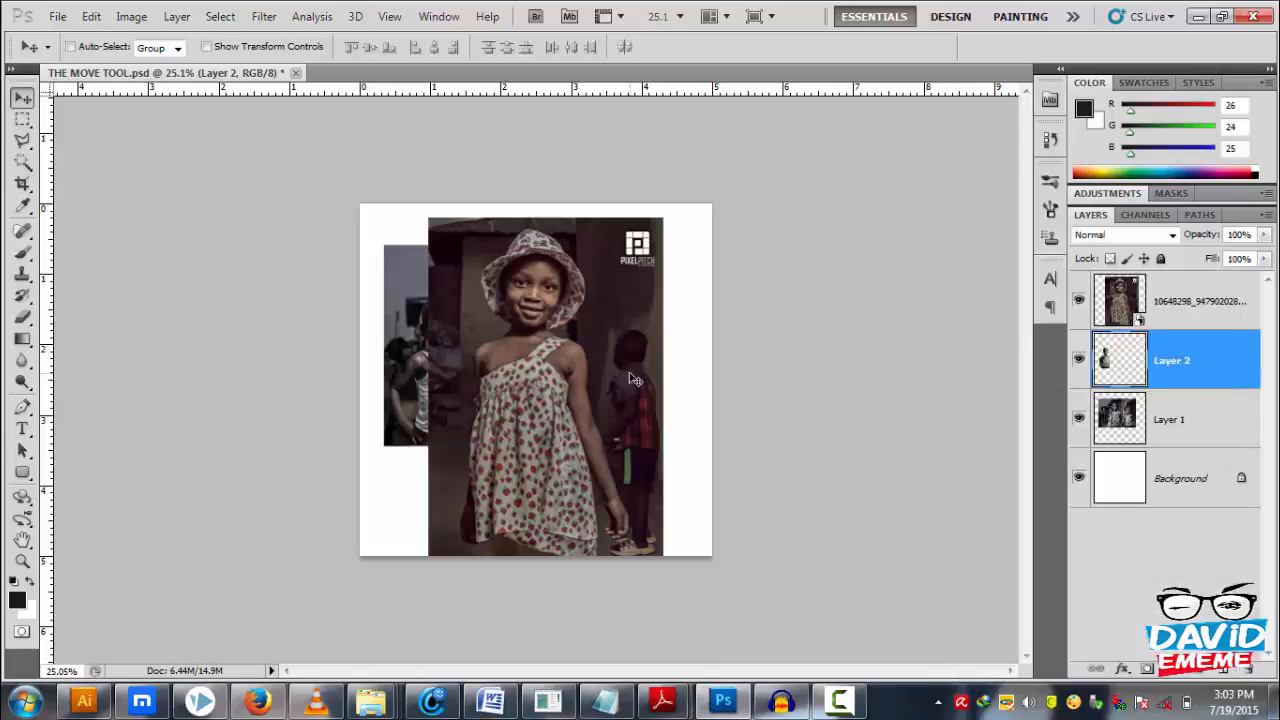
- Try shrinking the photo of the girl in the hat to about 0.99% with Free Transform, then cancel the transformation
scroll(520, 356, "up", 5)
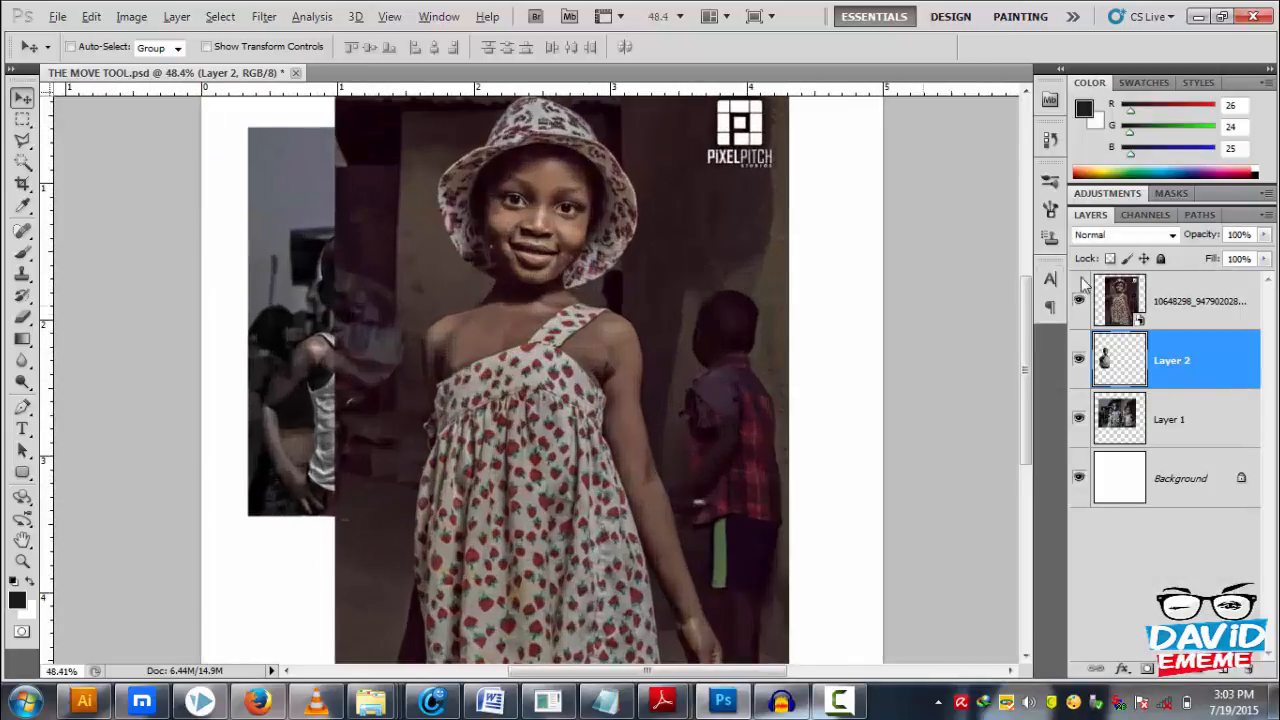
left_click(1180, 303)
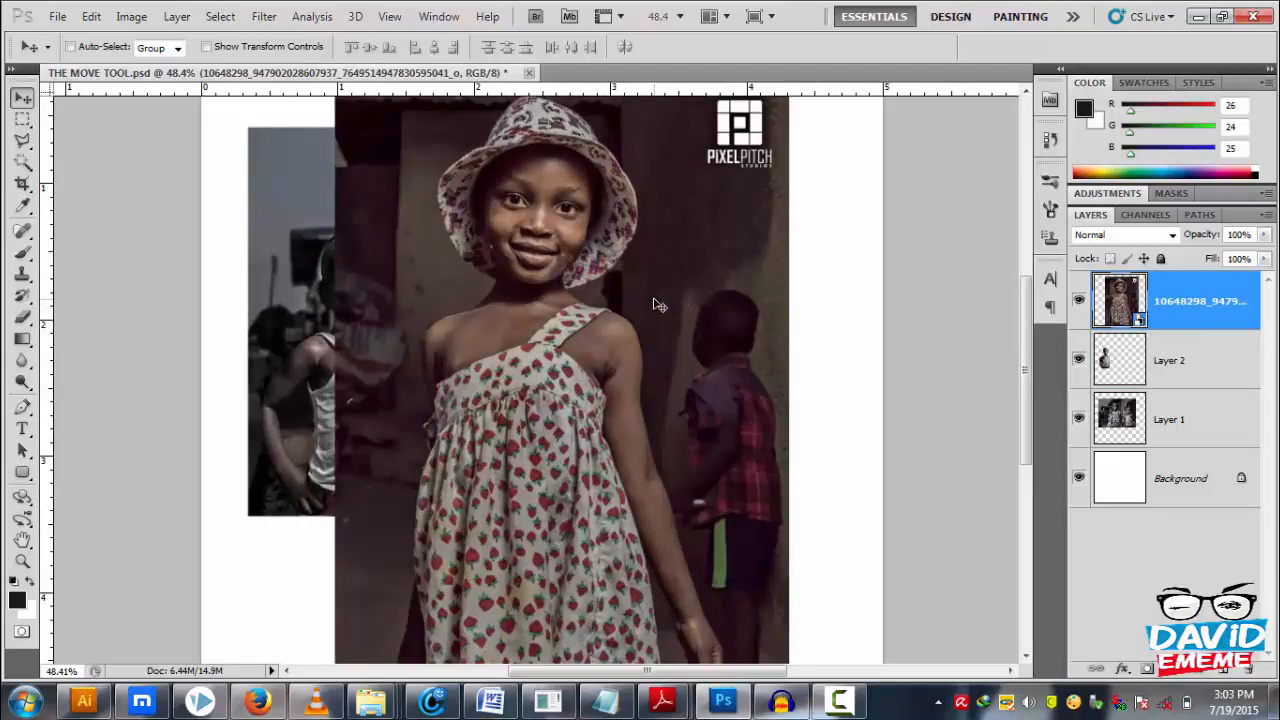
left_click_drag(658, 305, 638, 322)
key("ctrl+minus")
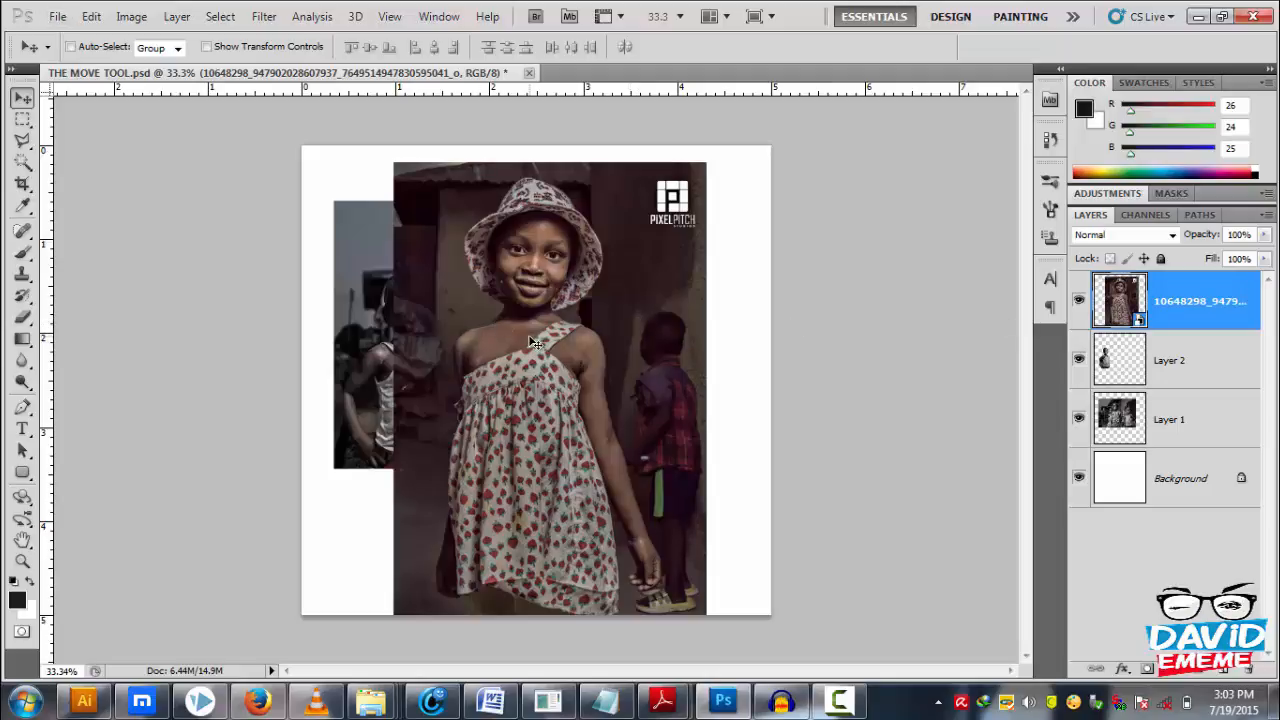
key("ctrl+t")
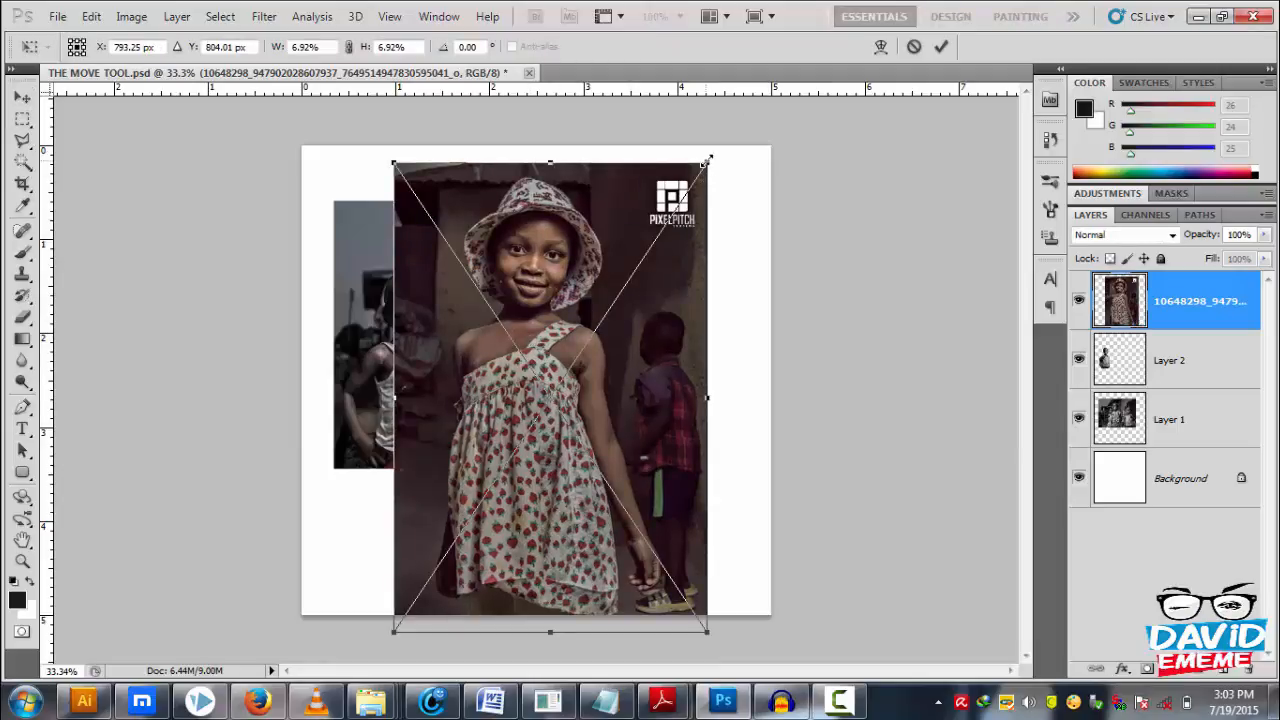
left_click_drag(709, 158, 556, 357)
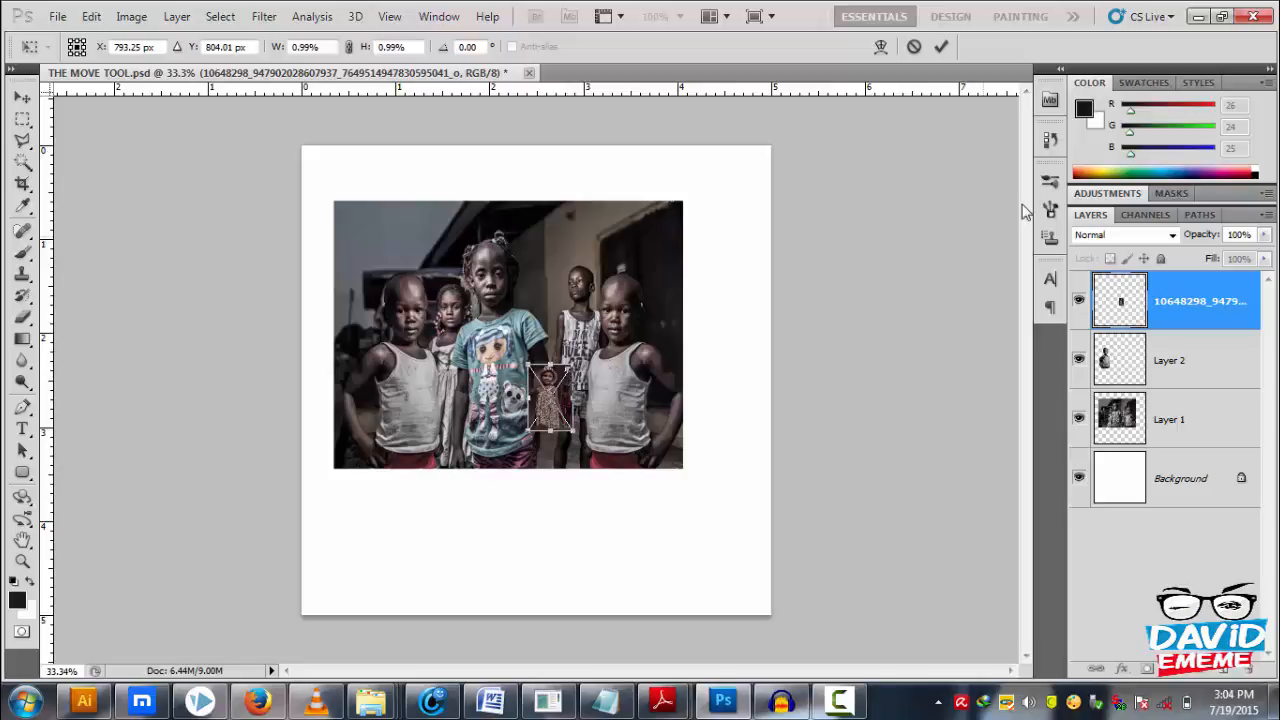
left_click(913, 46)
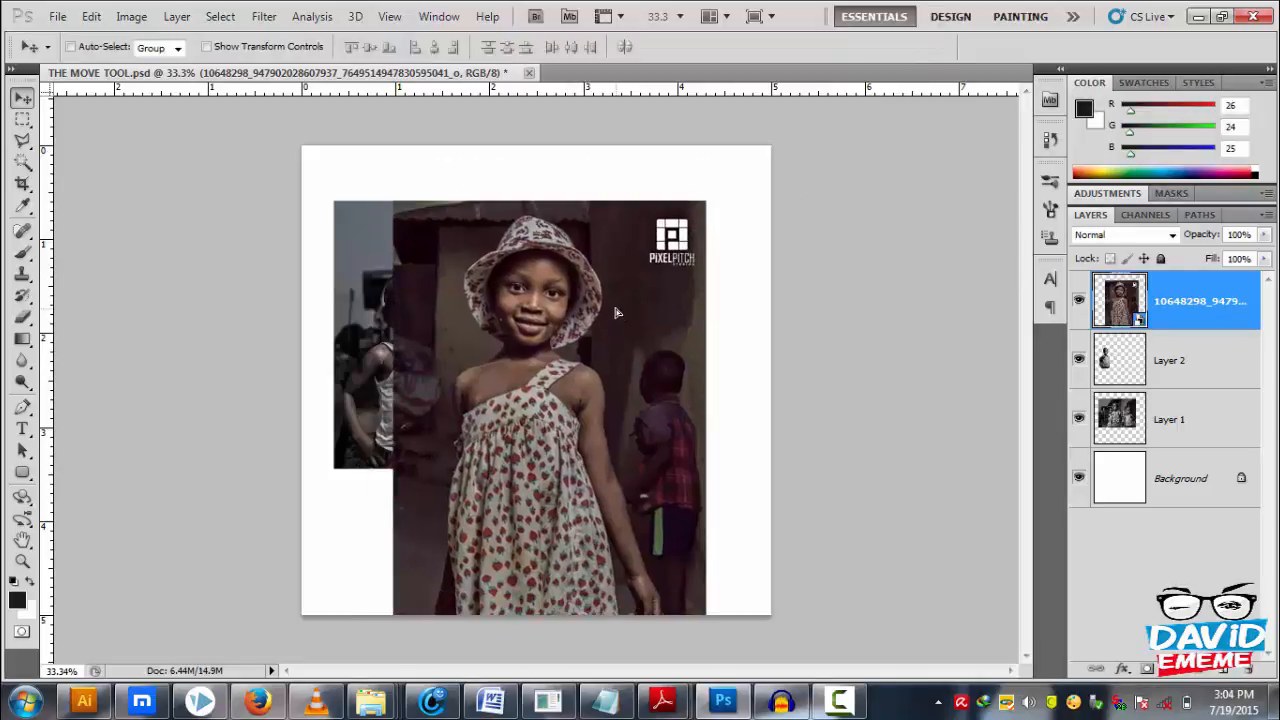
- Free-transform the hat girl's photo to about 2.08% of its size, centred at about X 717 px, Y 791 px
key("ctrl+t")
left_click_drag(650, 424, 625, 381)
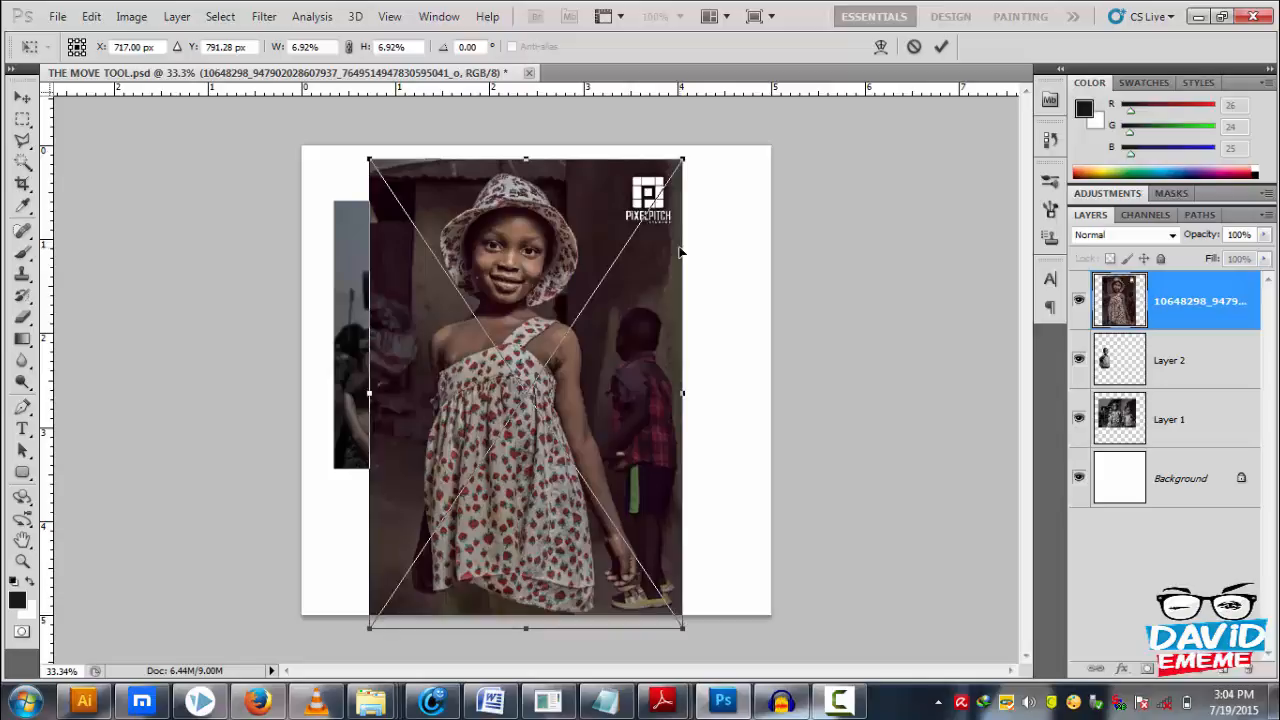
left_click_drag(684, 152, 662, 258)
left_click_drag(680, 157, 690, 246)
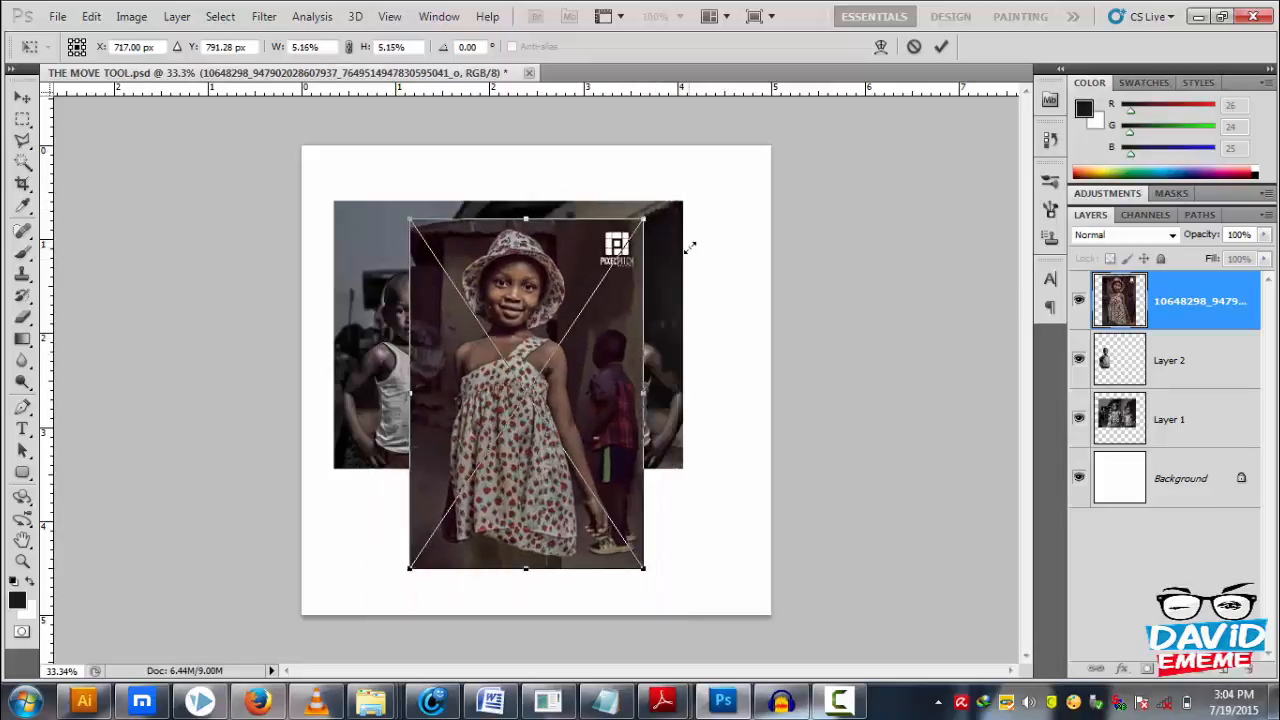
left_click_drag(690, 246, 716, 218)
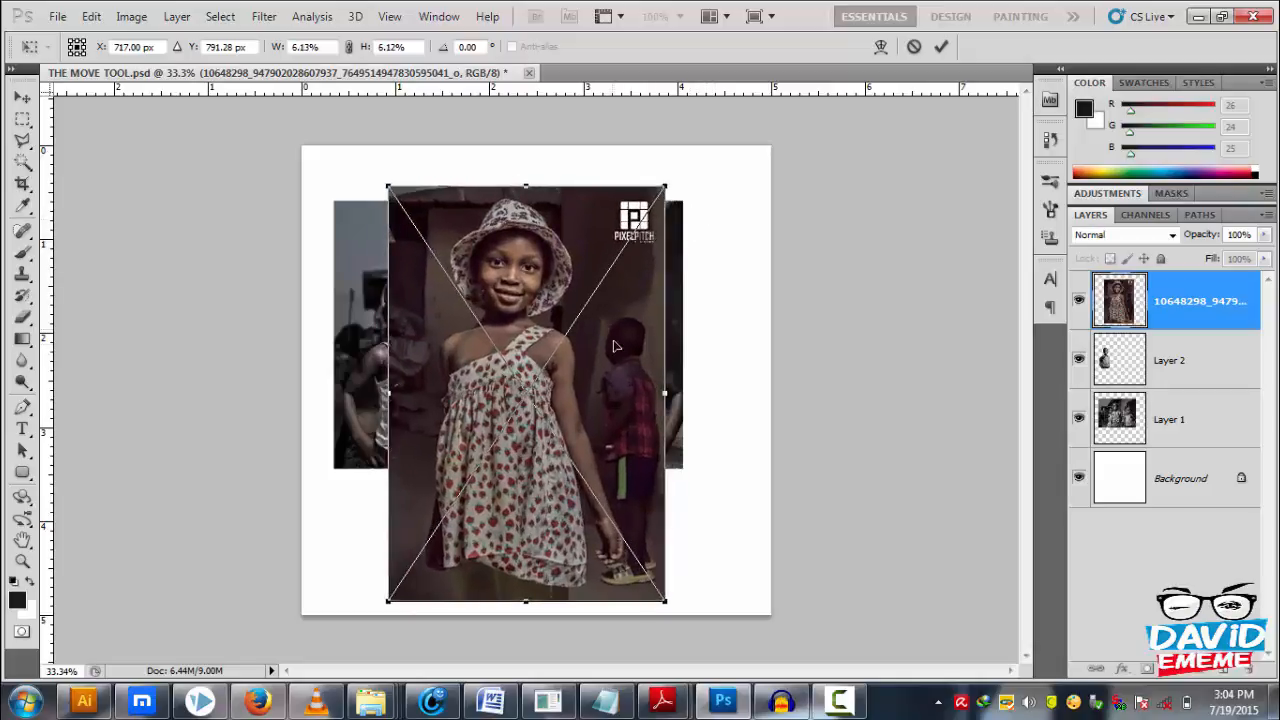
left_click_drag(658, 193, 662, 262)
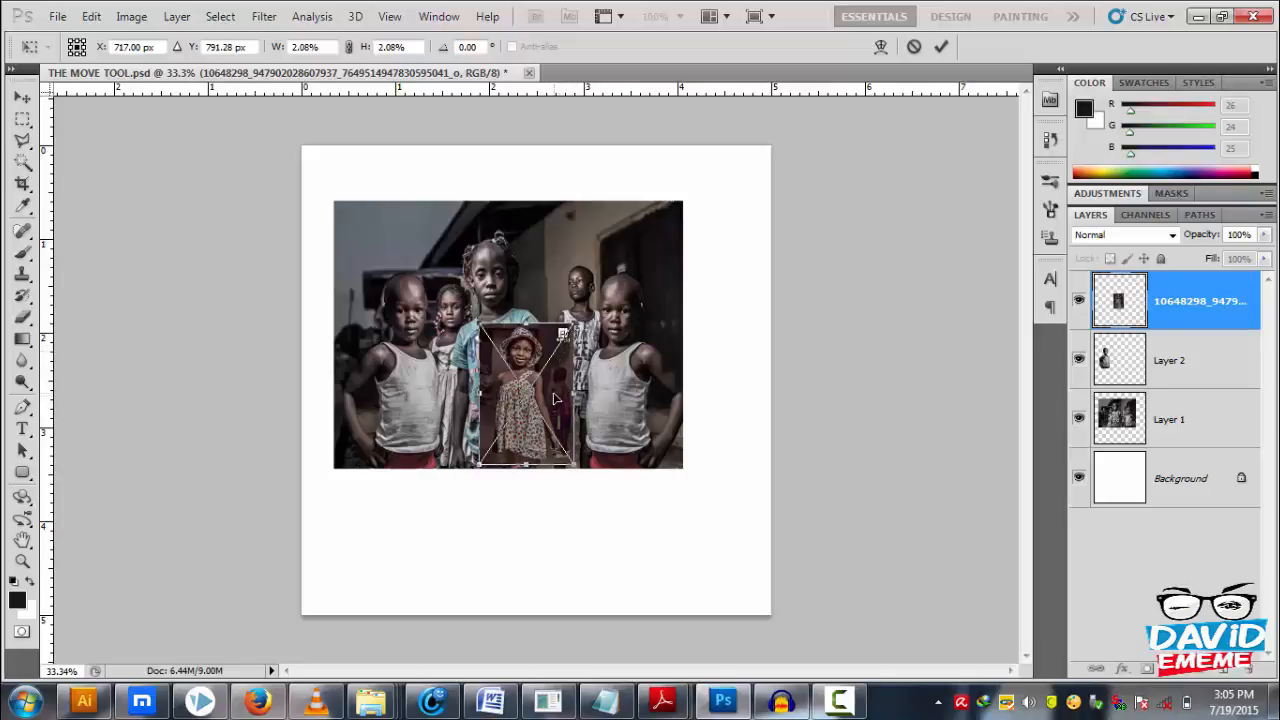
left_click(942, 48)
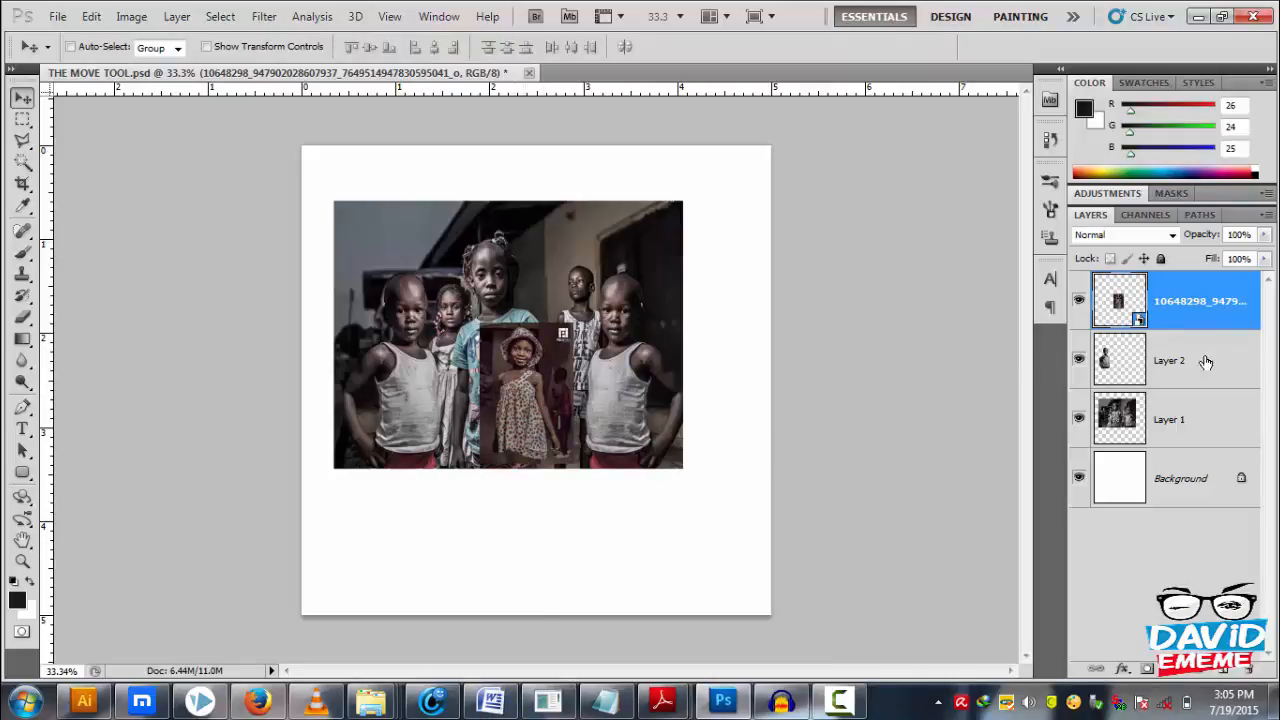
- Duplicate Layer 1 directly beneath the original and hide the copy
left_click(1180, 427)
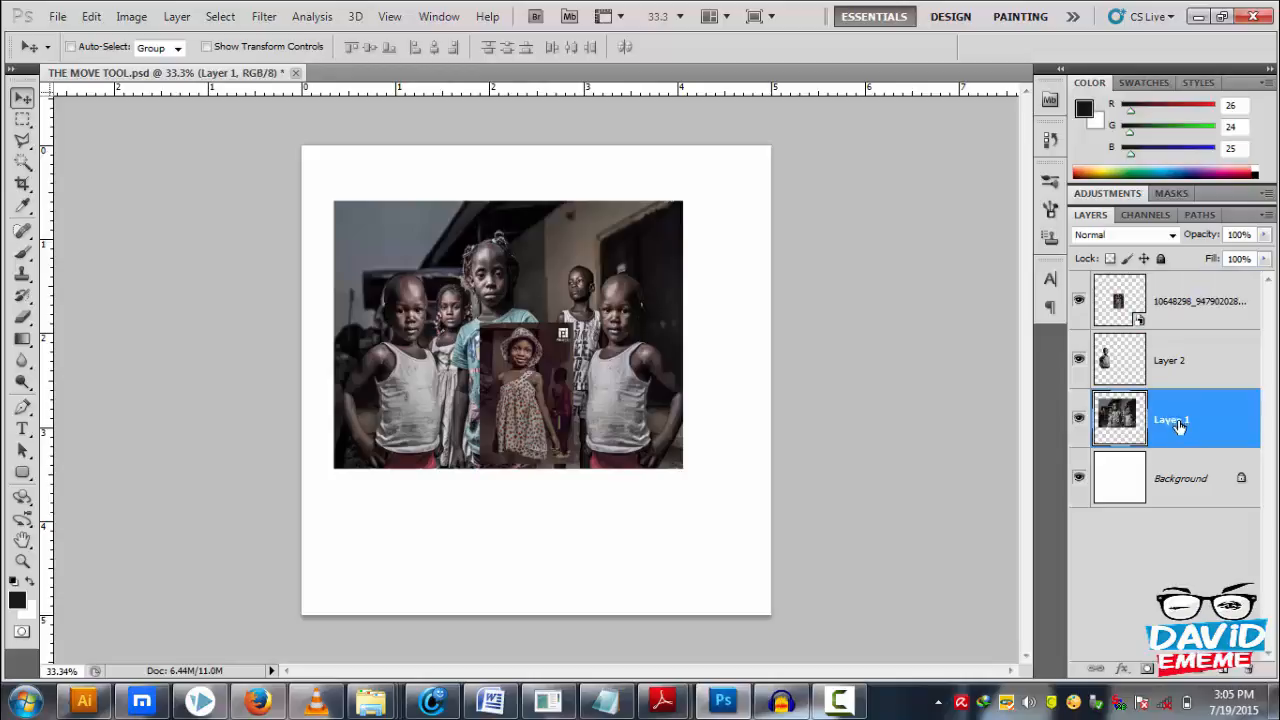
left_click_drag(1180, 423, 1150, 478)
left_click(1079, 478)
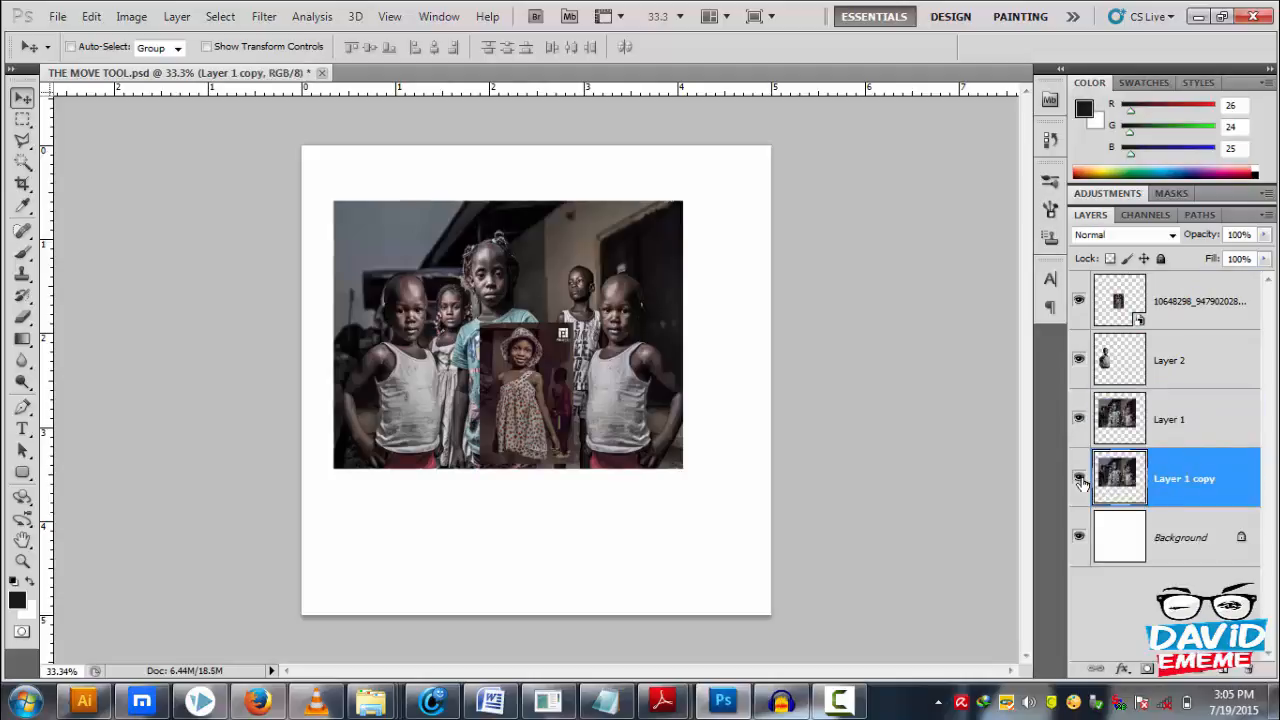
- Free-transform Layer 1 to about 23.28% of its size and move it to about X 806 px, Y 405 px
left_click(1188, 430)
key("alt")
left_click(1197, 303)
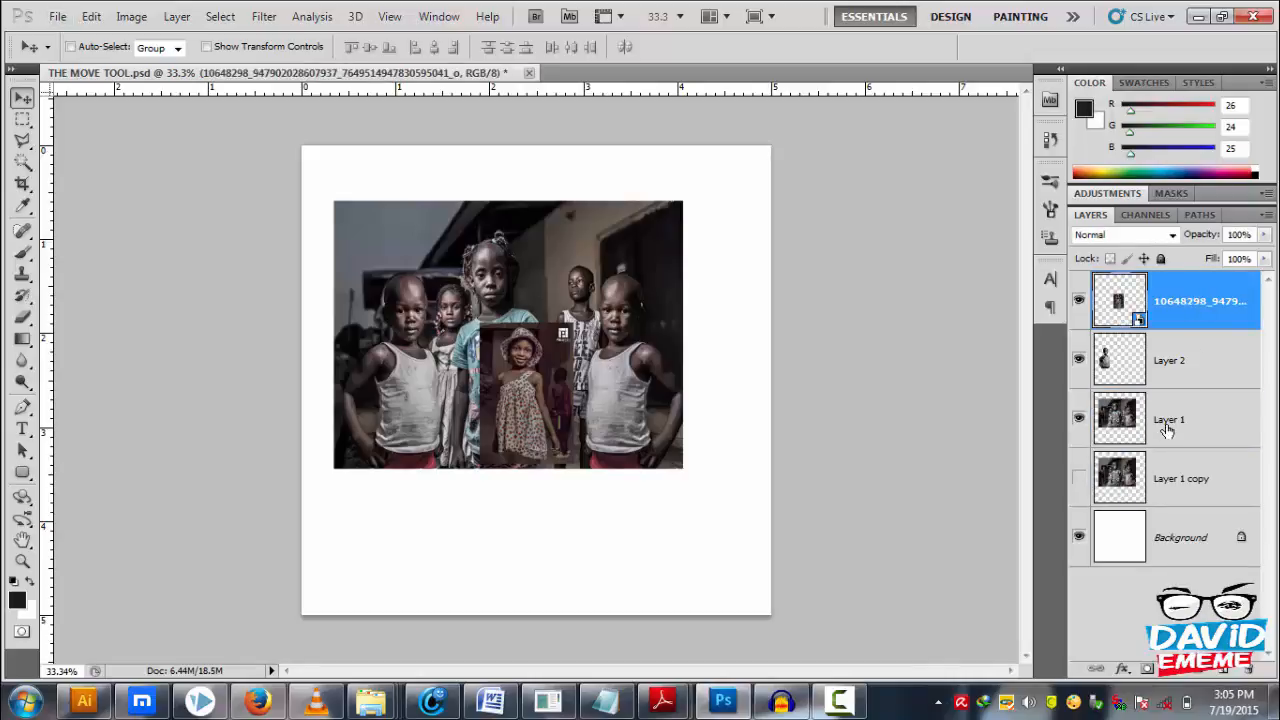
left_click(1167, 424)
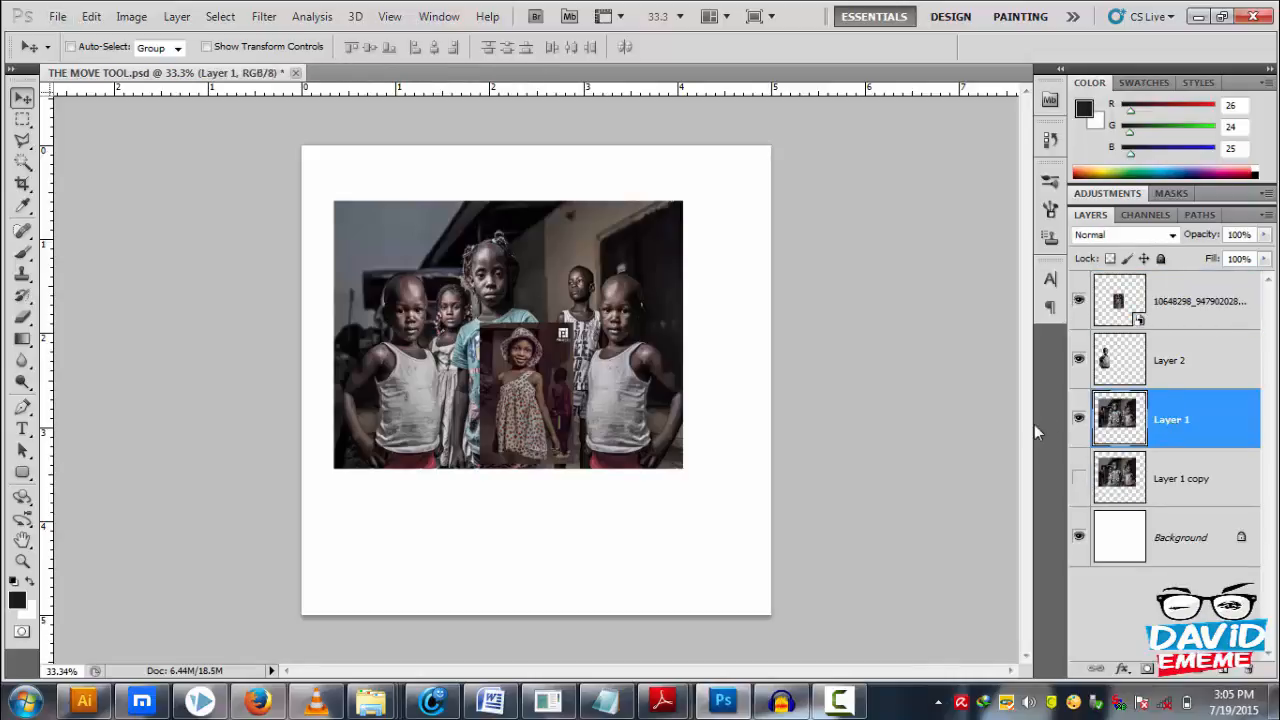
key("ctrl+t")
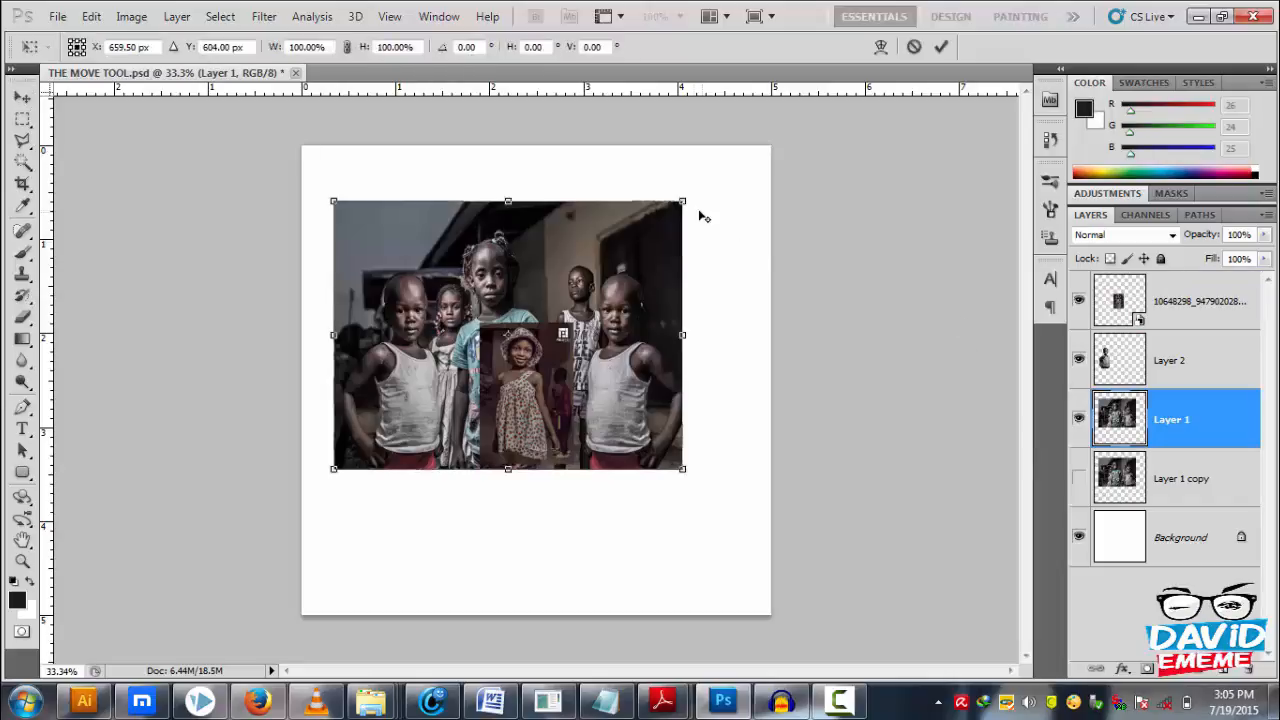
left_click_drag(685, 202, 551, 305)
left_click_drag(531, 352, 578, 290)
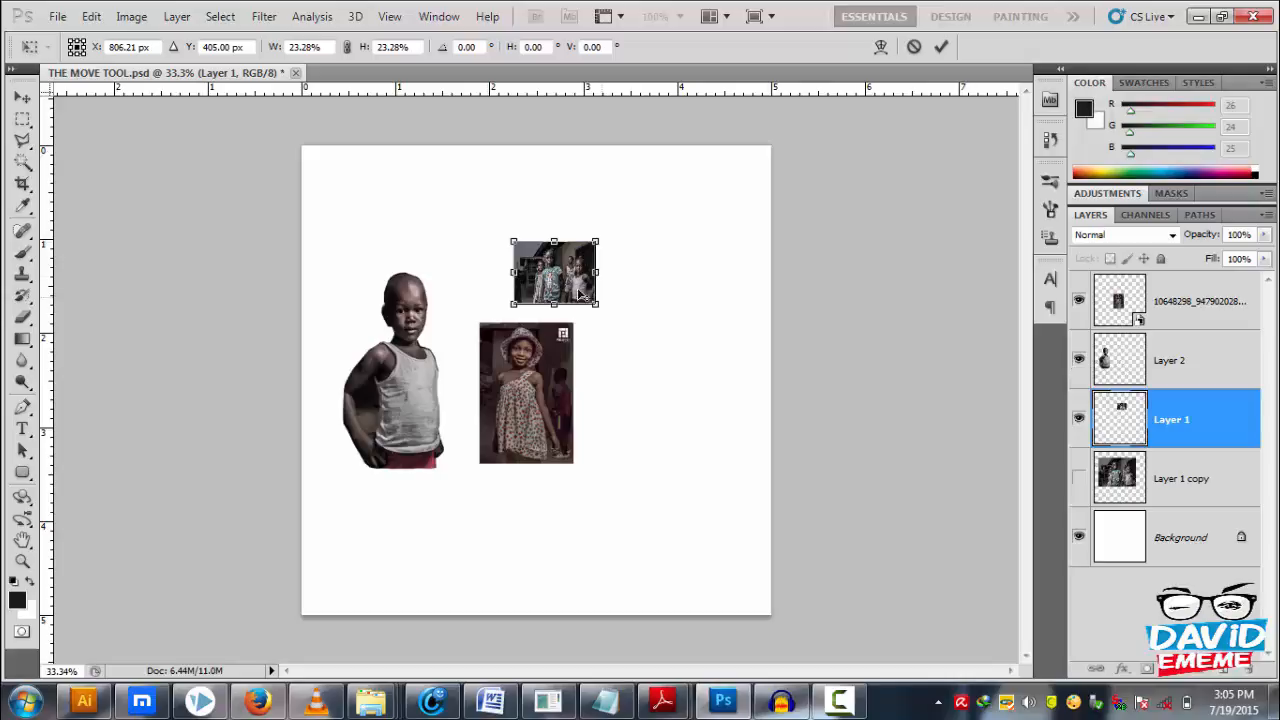
- Compare the image quality of the scaled-down Layer 1 and the hat girl's smart-object photo up close
scroll(552, 257, "up", 5)
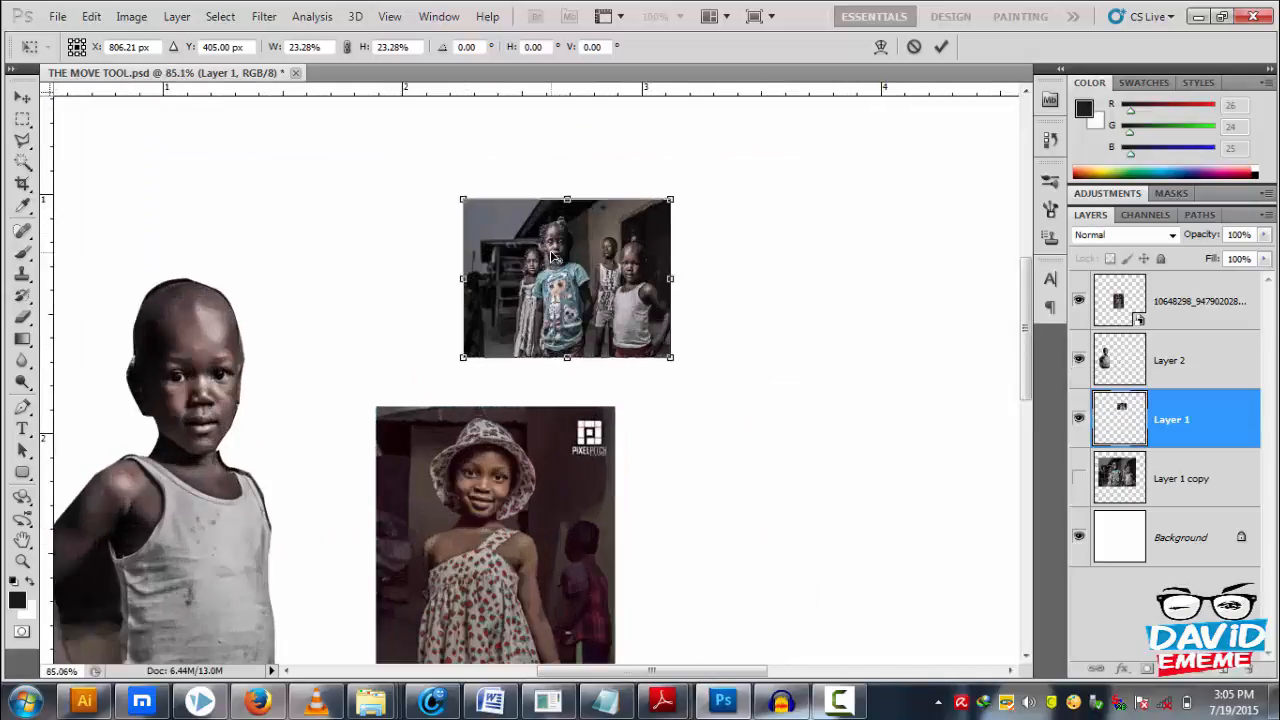
scroll(552, 257, "up", 5)
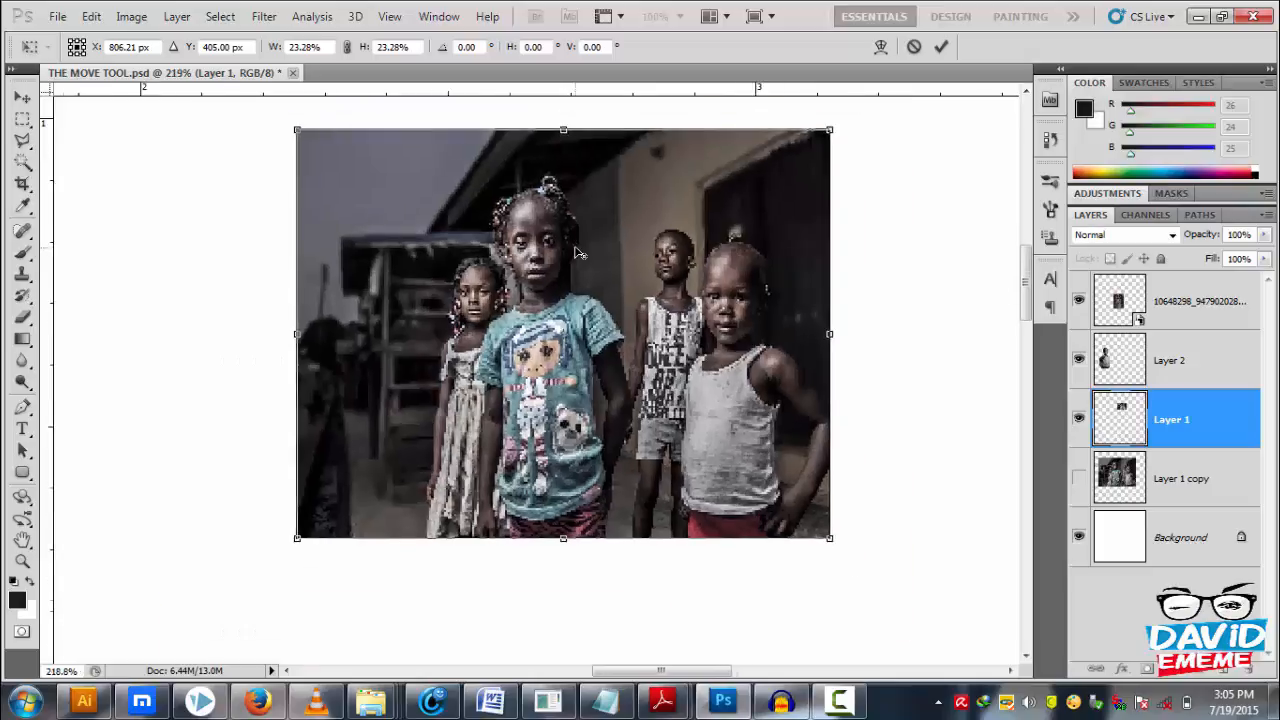
scroll(577, 253, "down", 3)
scroll(551, 529, "up", 4)
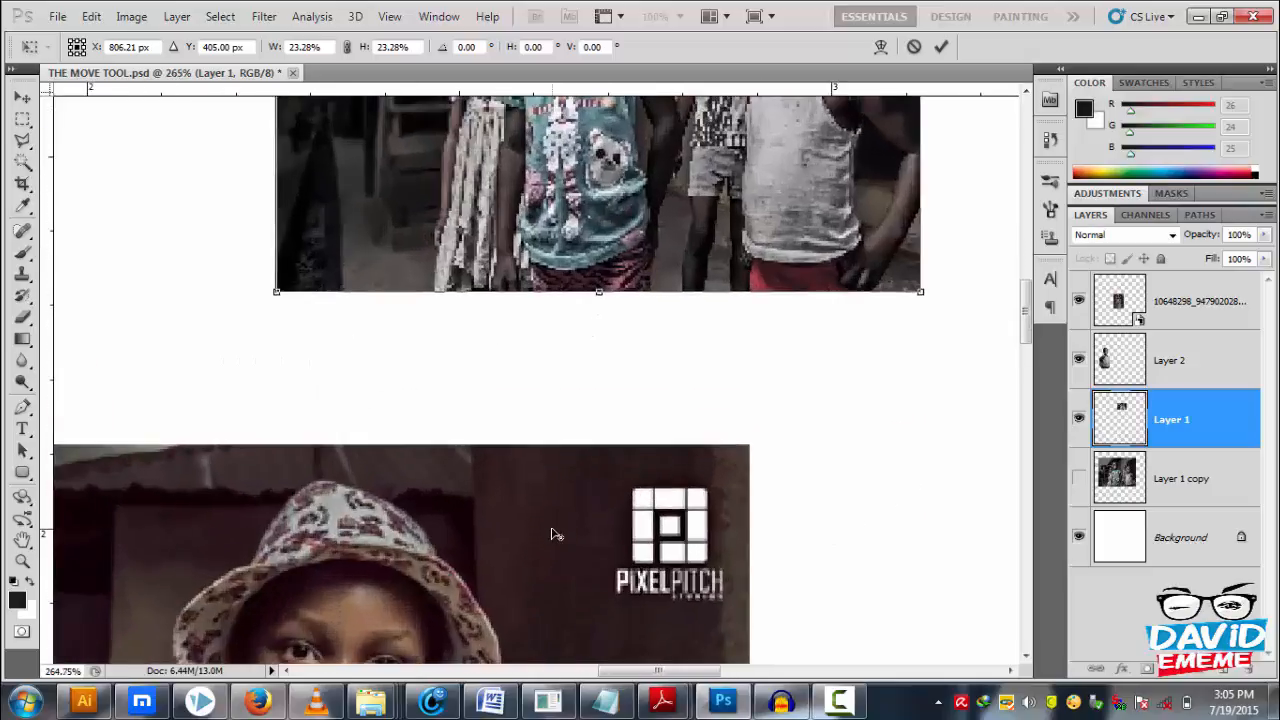
scroll(566, 408, "down", 3)
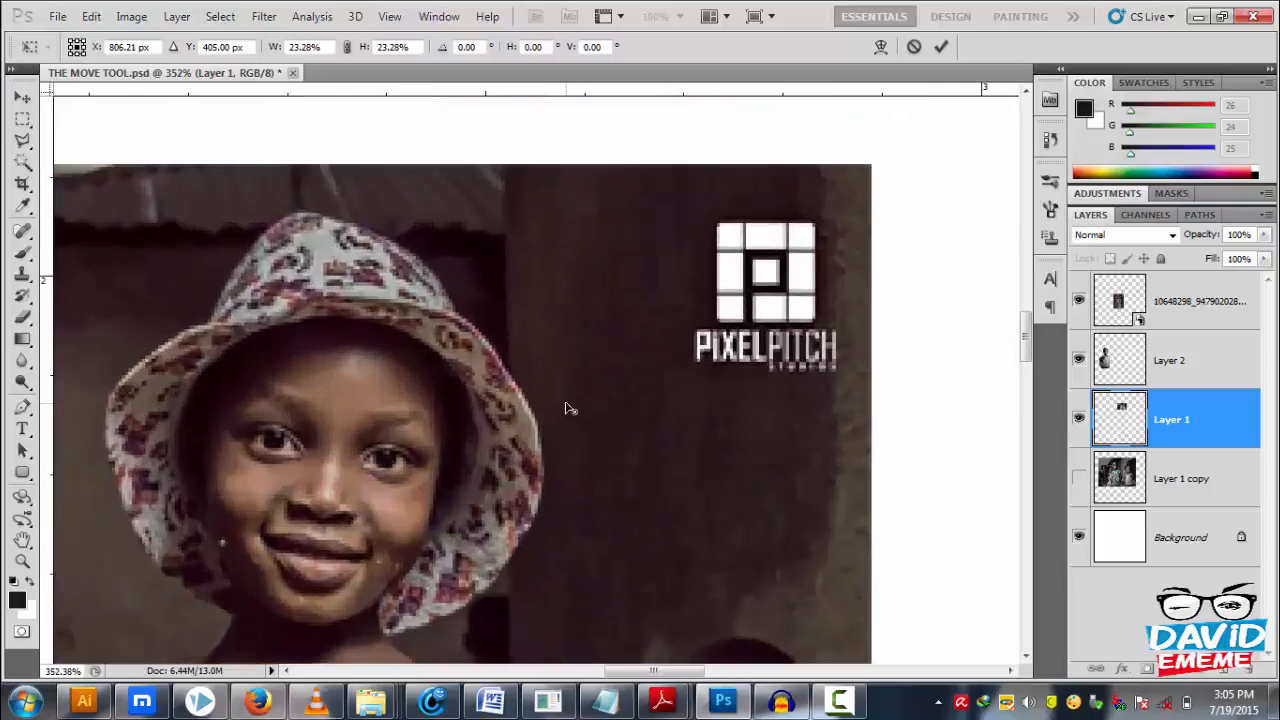
scroll(568, 408, "down", 1)
scroll(577, 400, "up", 2)
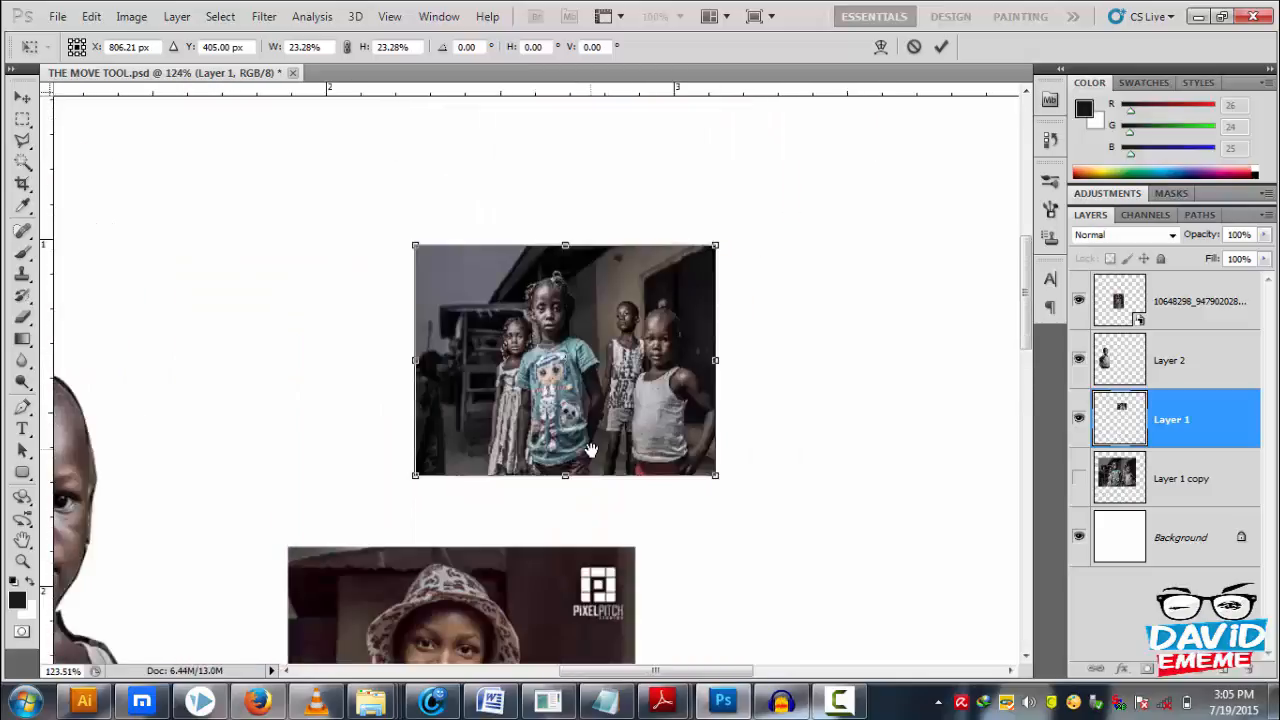
scroll(577, 392, "up", 4)
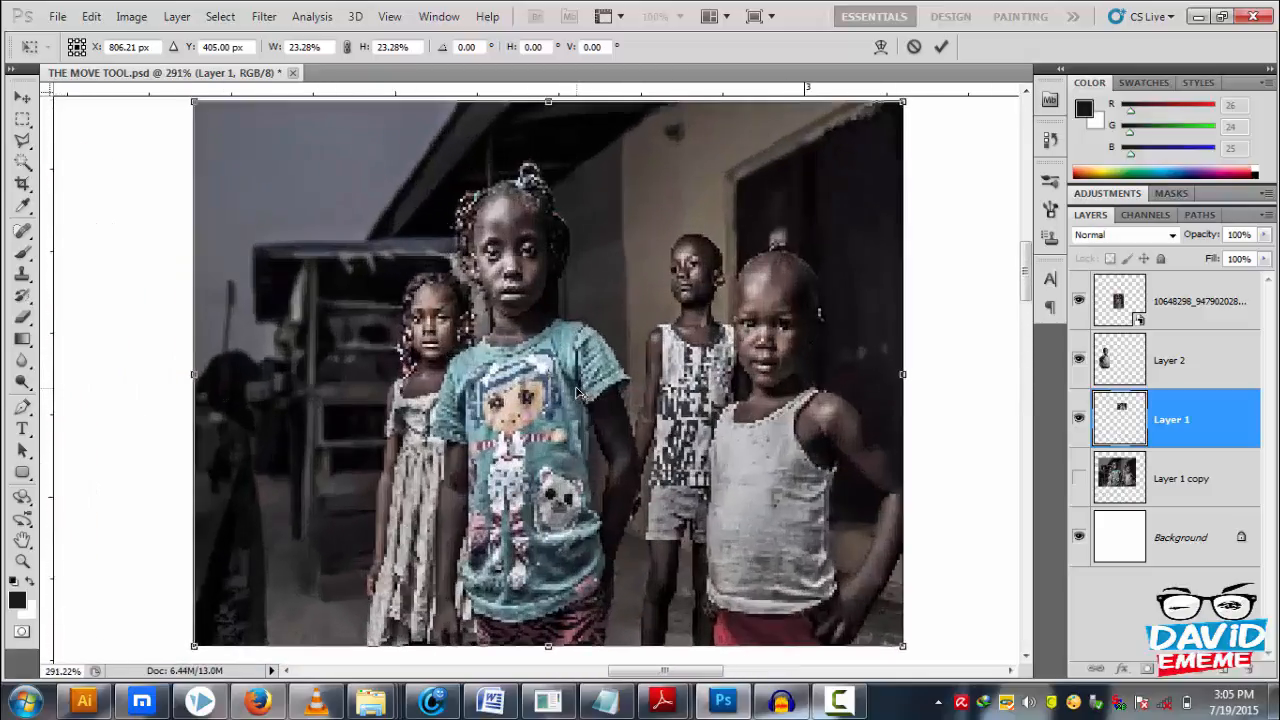
scroll(577, 392, "down", 7)
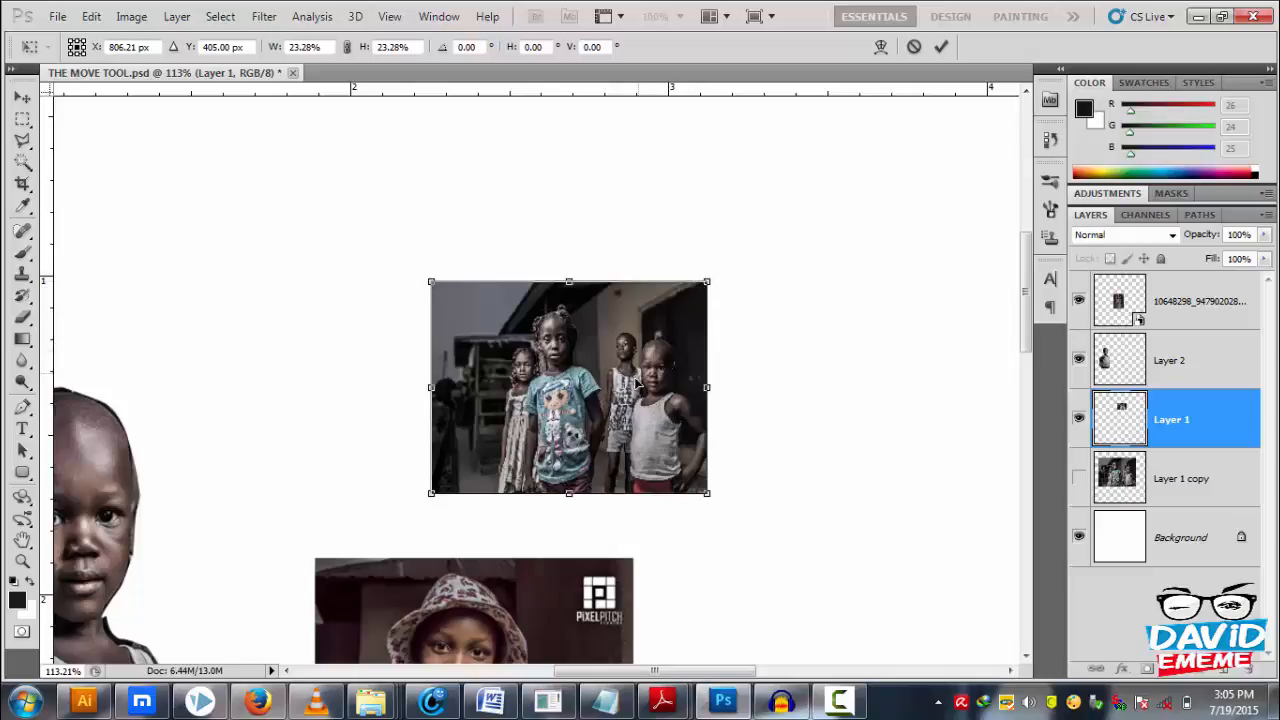
scroll(590, 545, "down", 3)
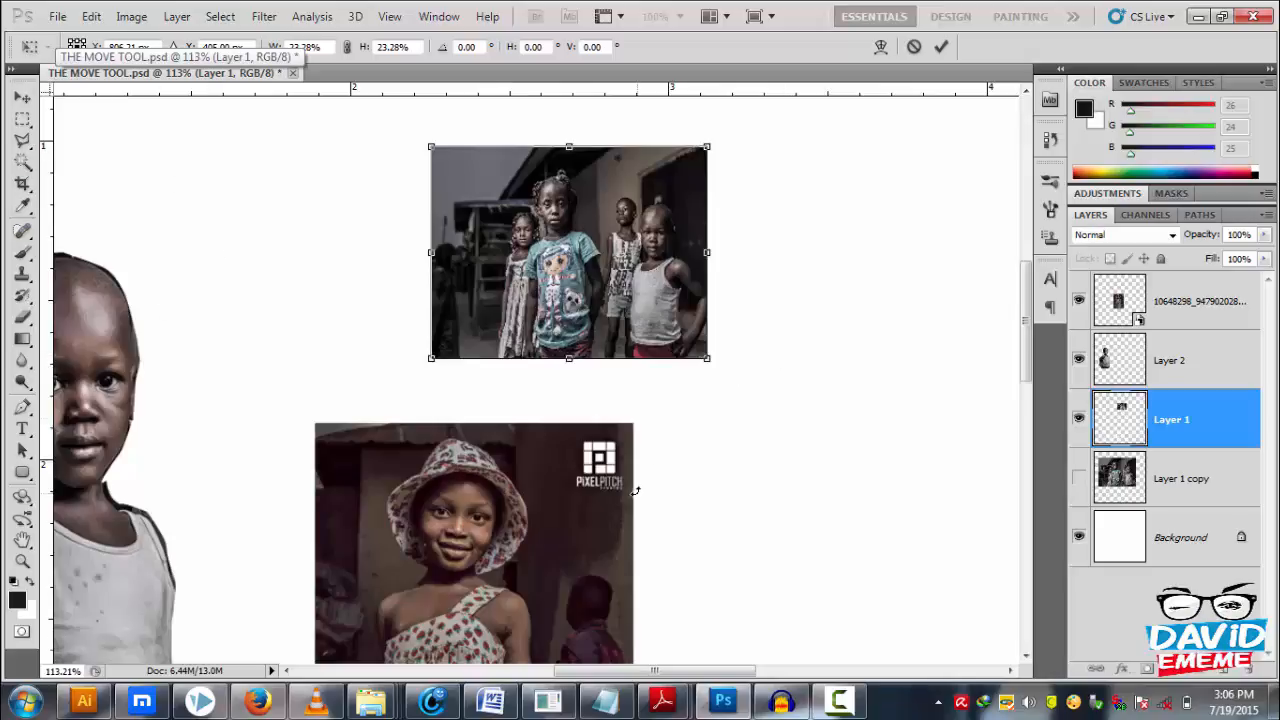
scroll(634, 490, "down", 4)
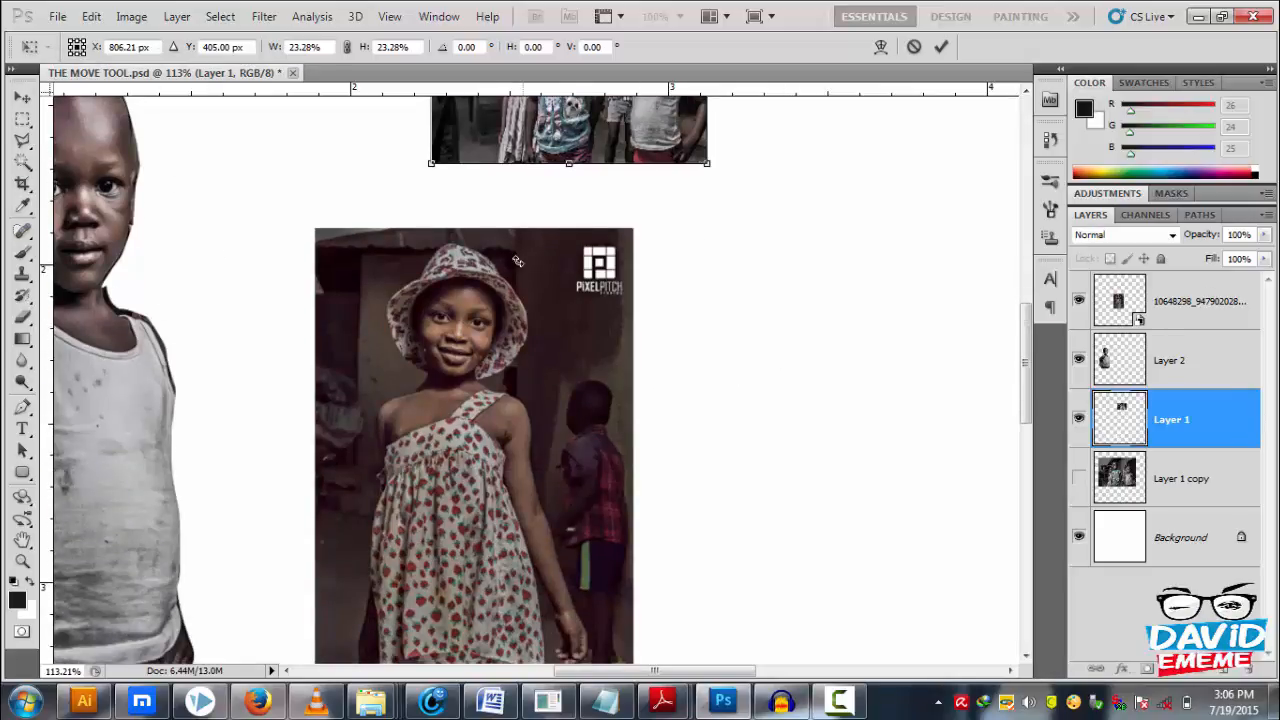
scroll(517, 261, "up", 6)
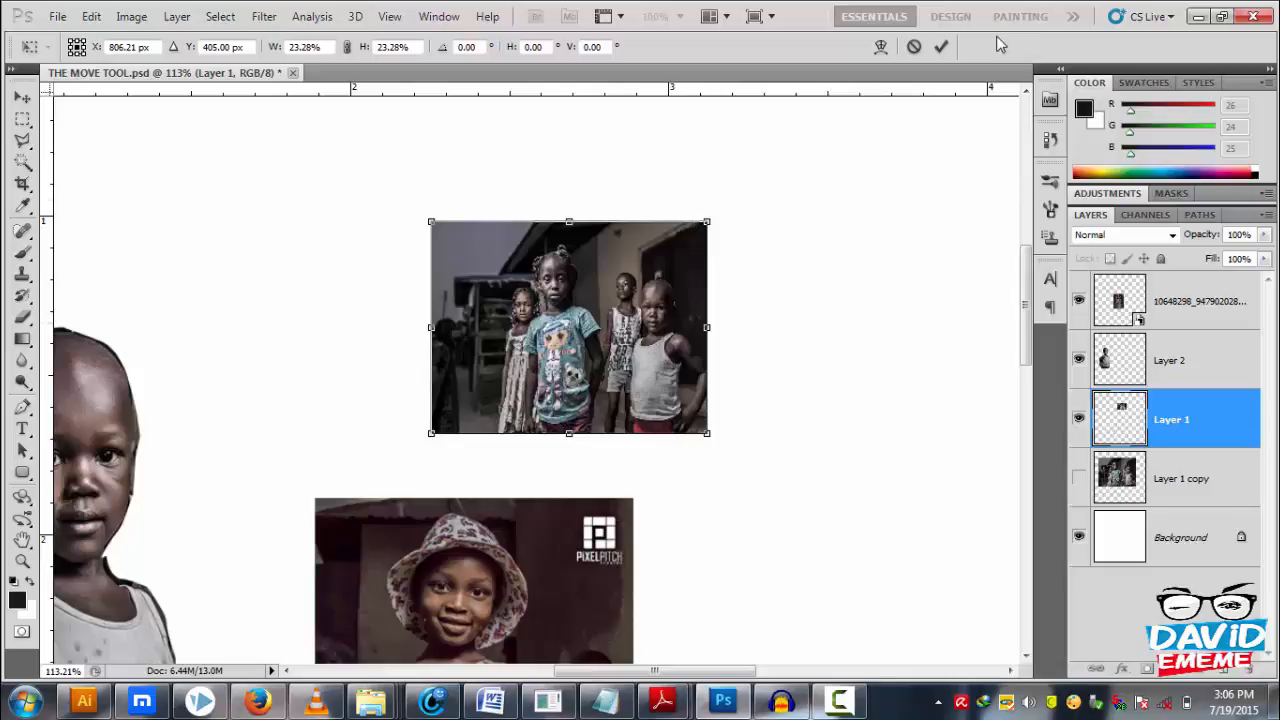
- Apply the pending transformation of the group photo on Layer 1
left_click(942, 47)
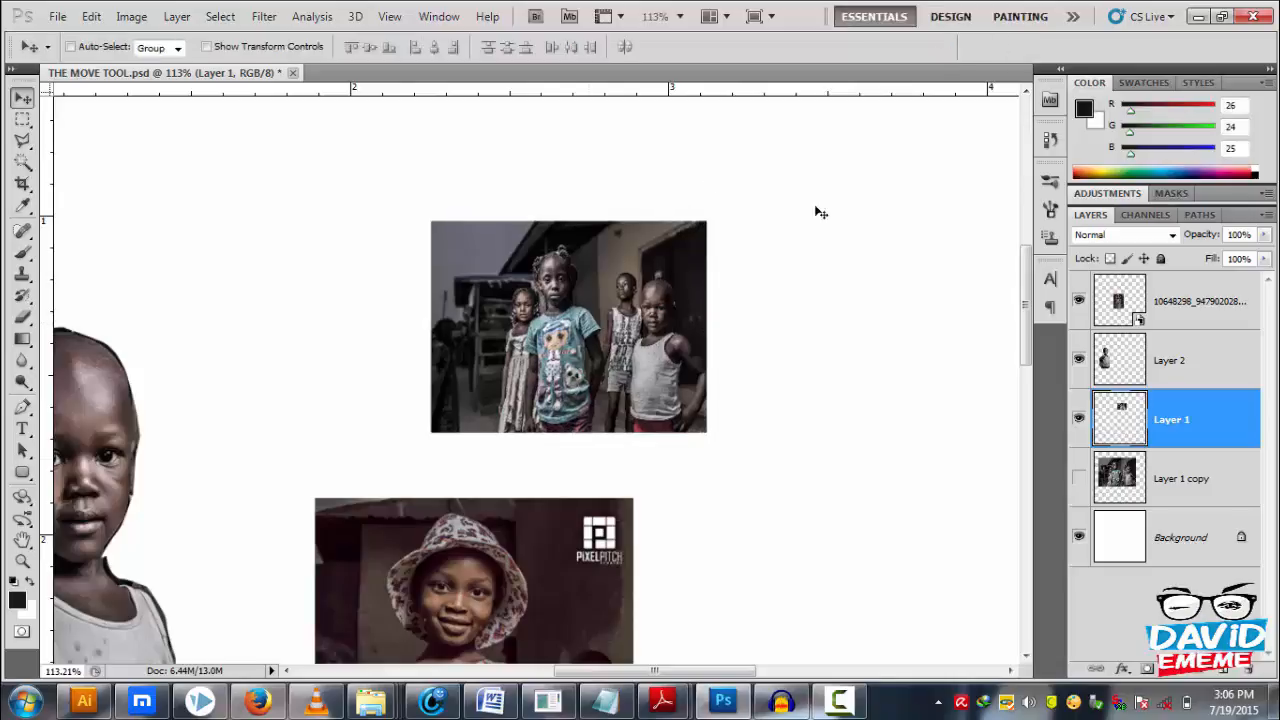
scroll(820, 212, "down", 5)
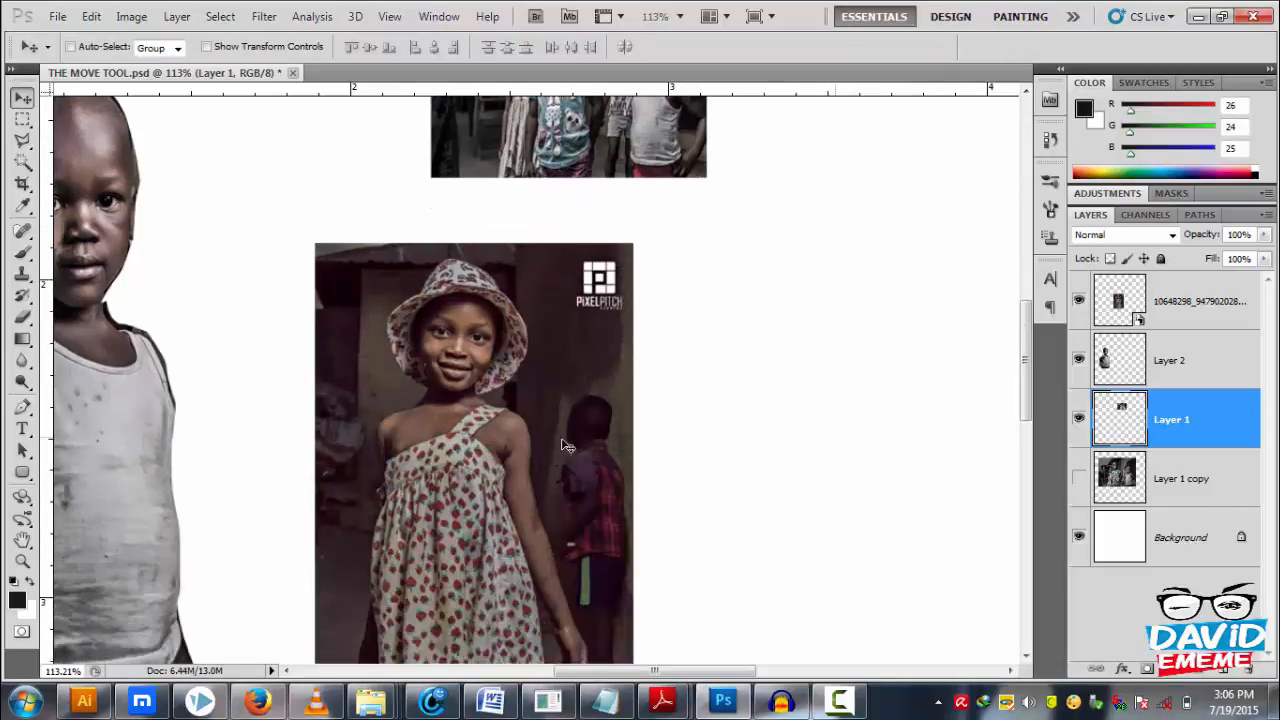
scroll(567, 445, "down", 5, "alt")
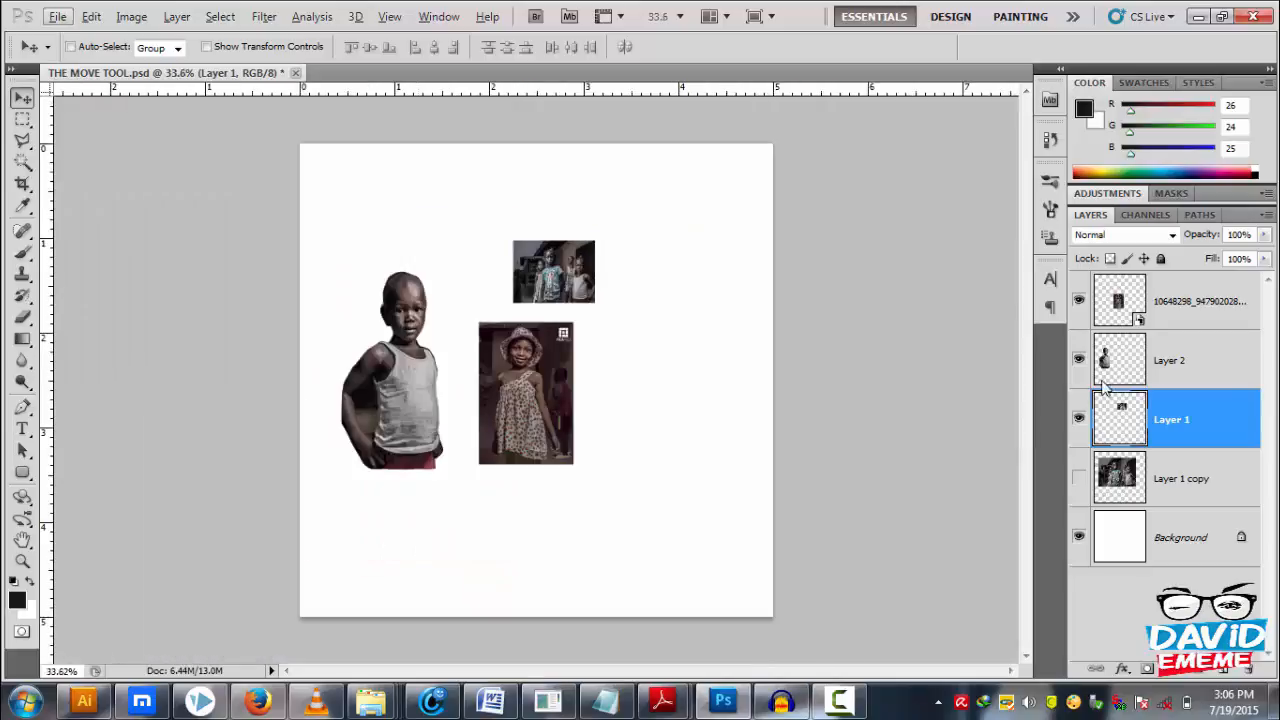
- Free-transform the hat girl's smart-object photo to about 0.60% of its size and inspect the shrunken image up close
left_click(1190, 311)
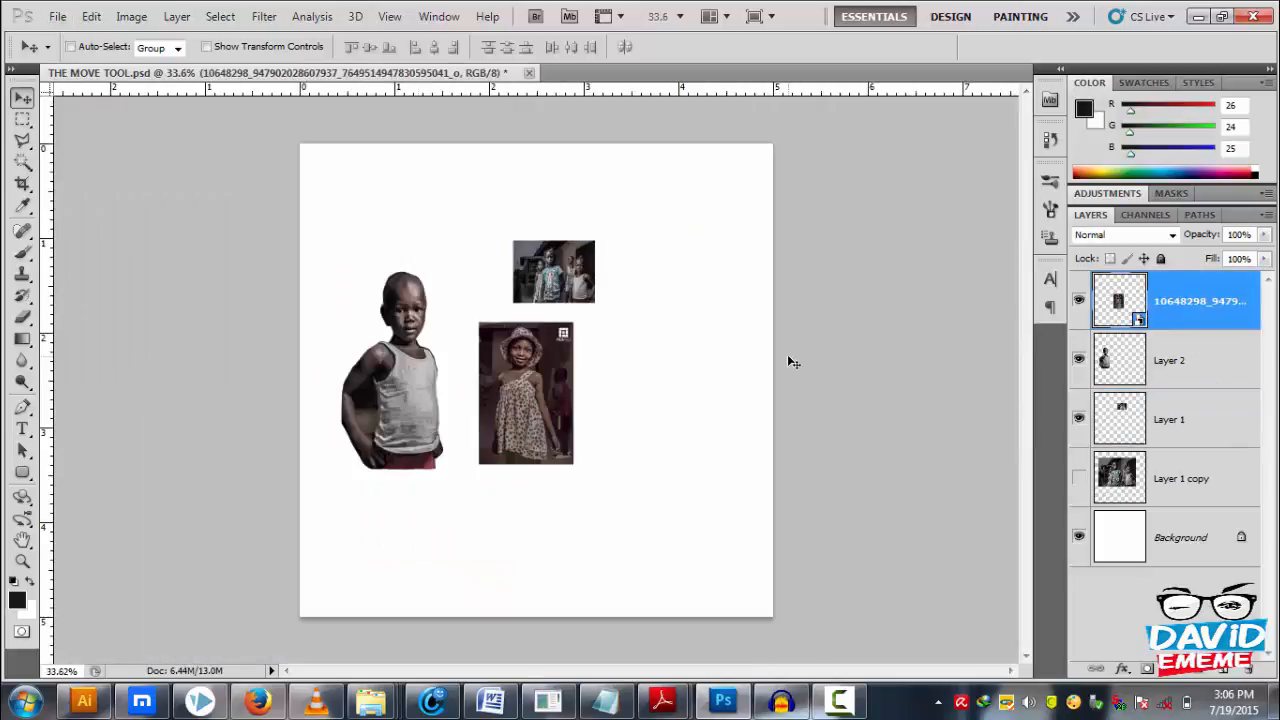
key("ctrl+t")
left_click_drag(575, 320, 548, 383)
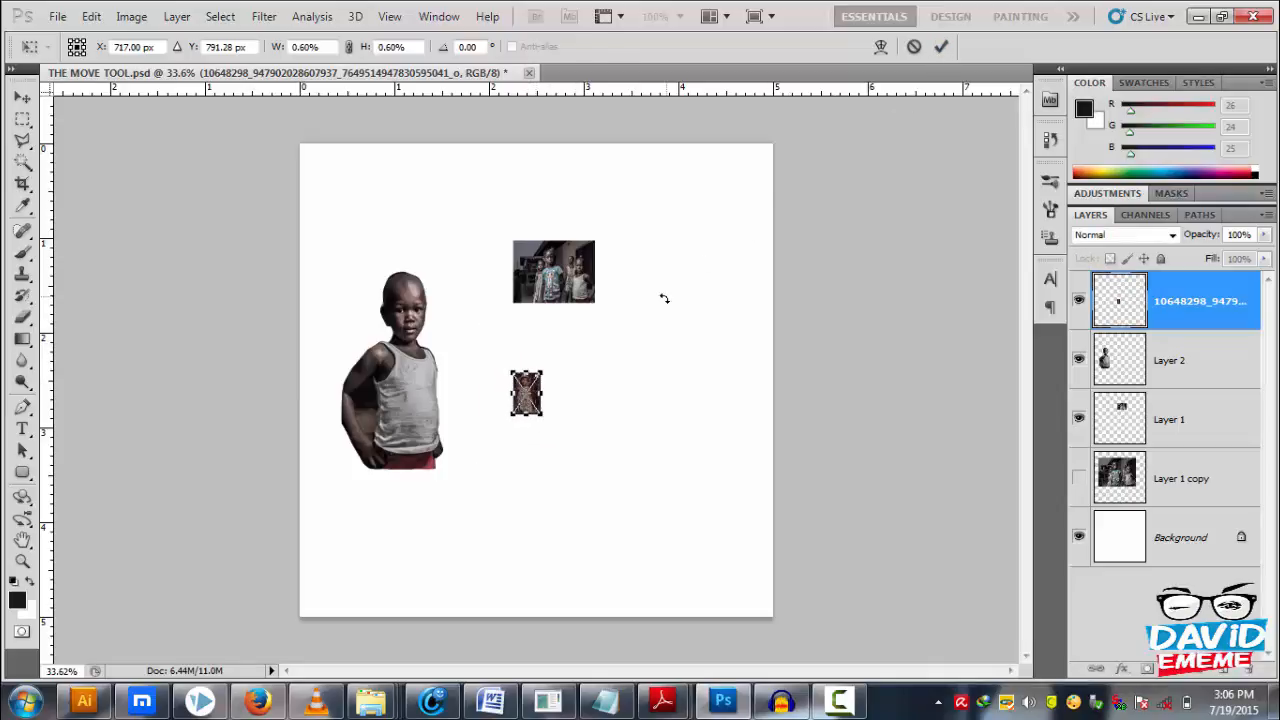
key("Return")
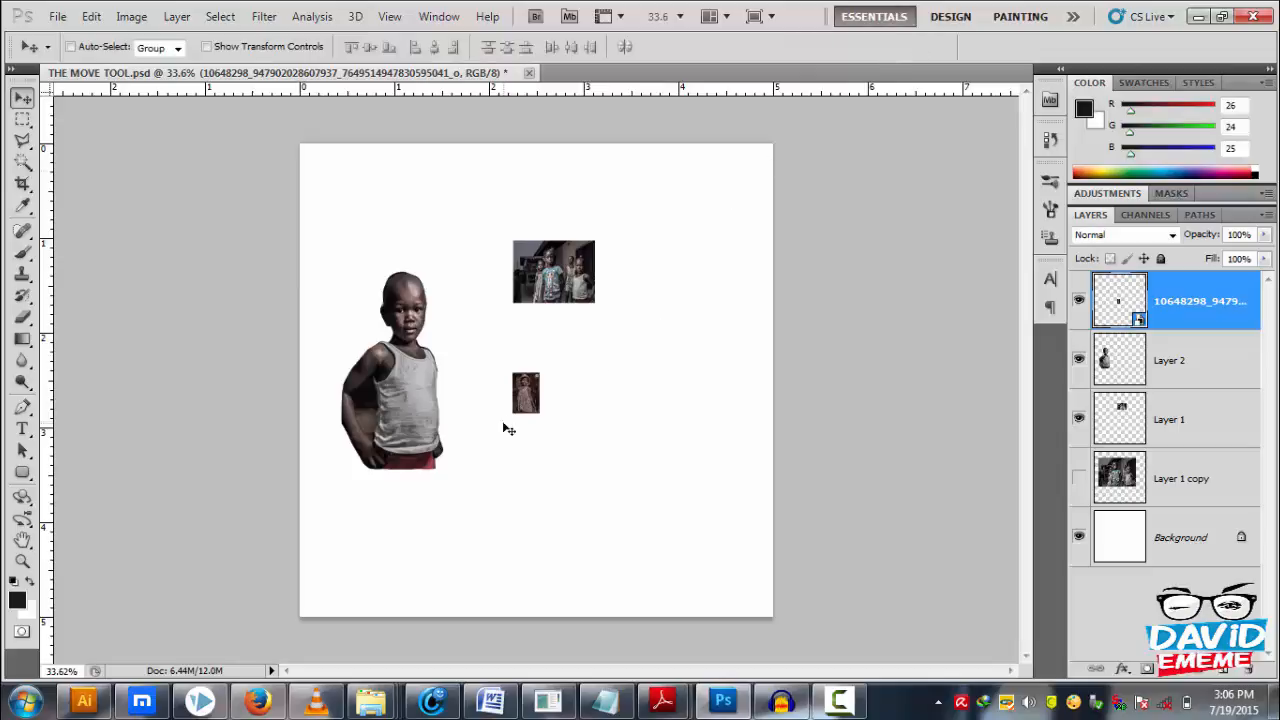
scroll(546, 385, "up", 5)
scroll(507, 408, "up", 10)
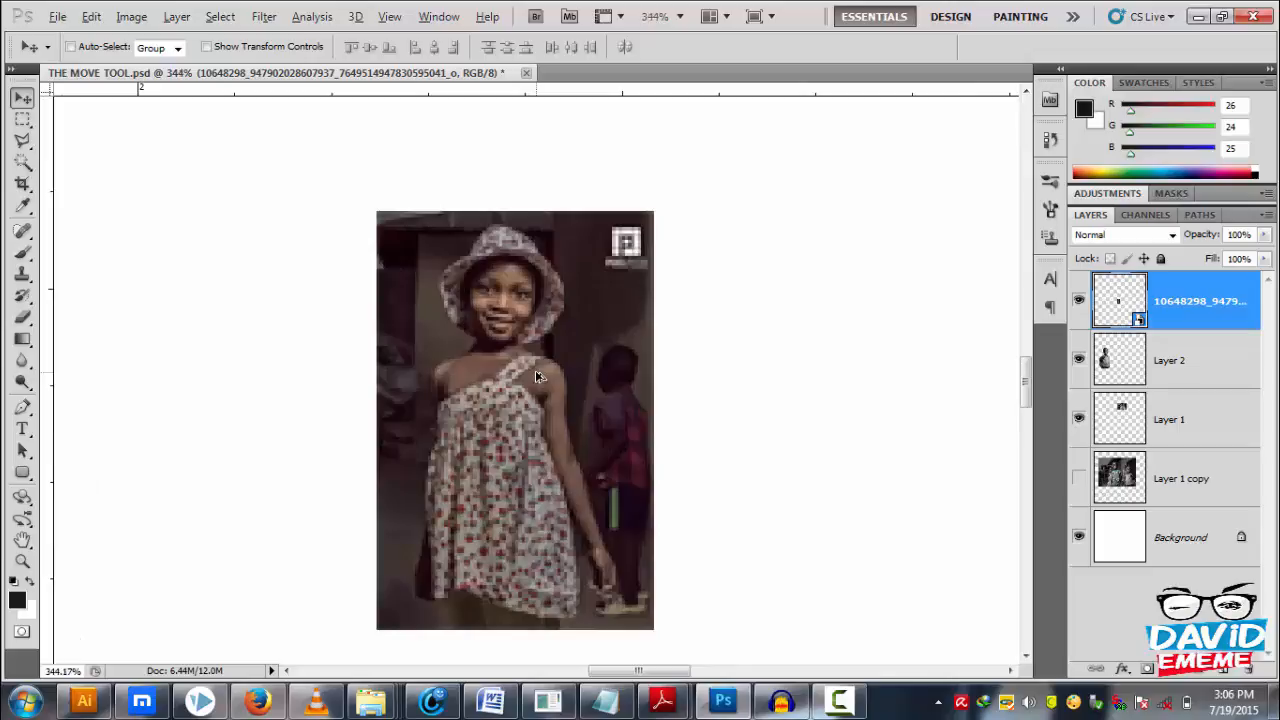
key("alt")
scroll(740, 333, "down", 8)
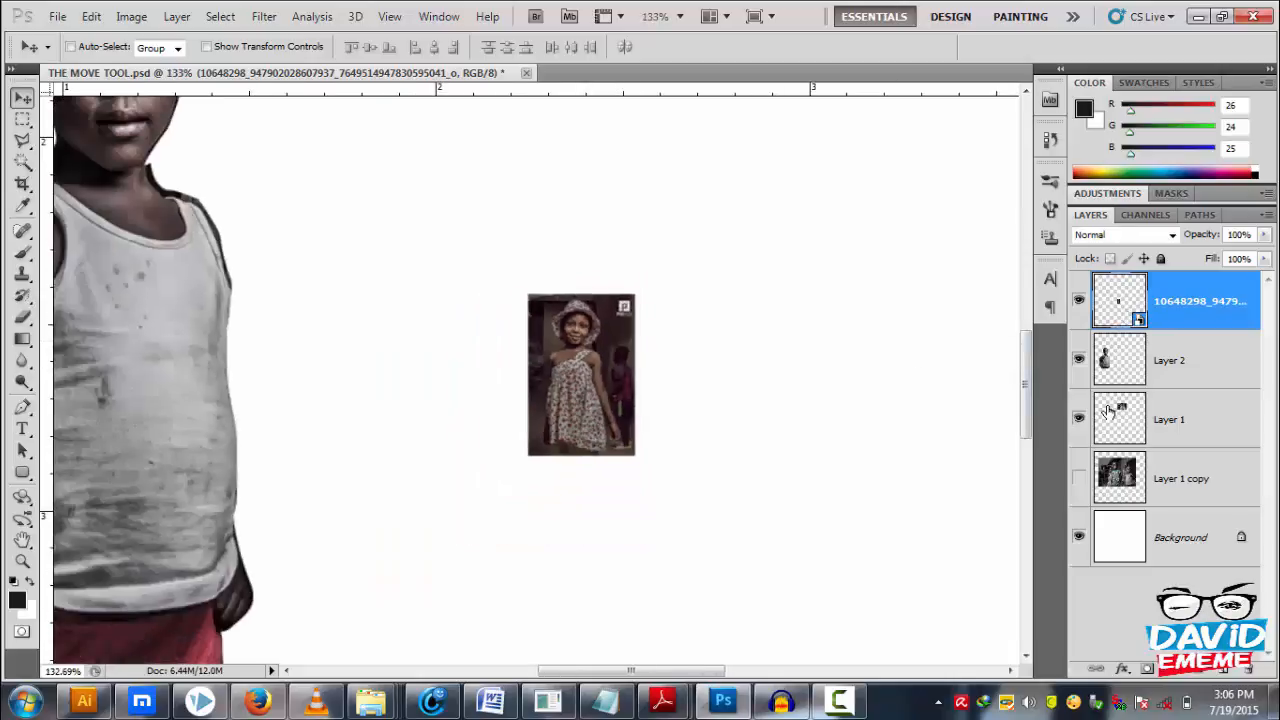
- Enlarge the shrunken Layer 1 to about 572.48% with Free Transform, centred at about X 756 px, Y 650 px
scroll(586, 386, "up", 5)
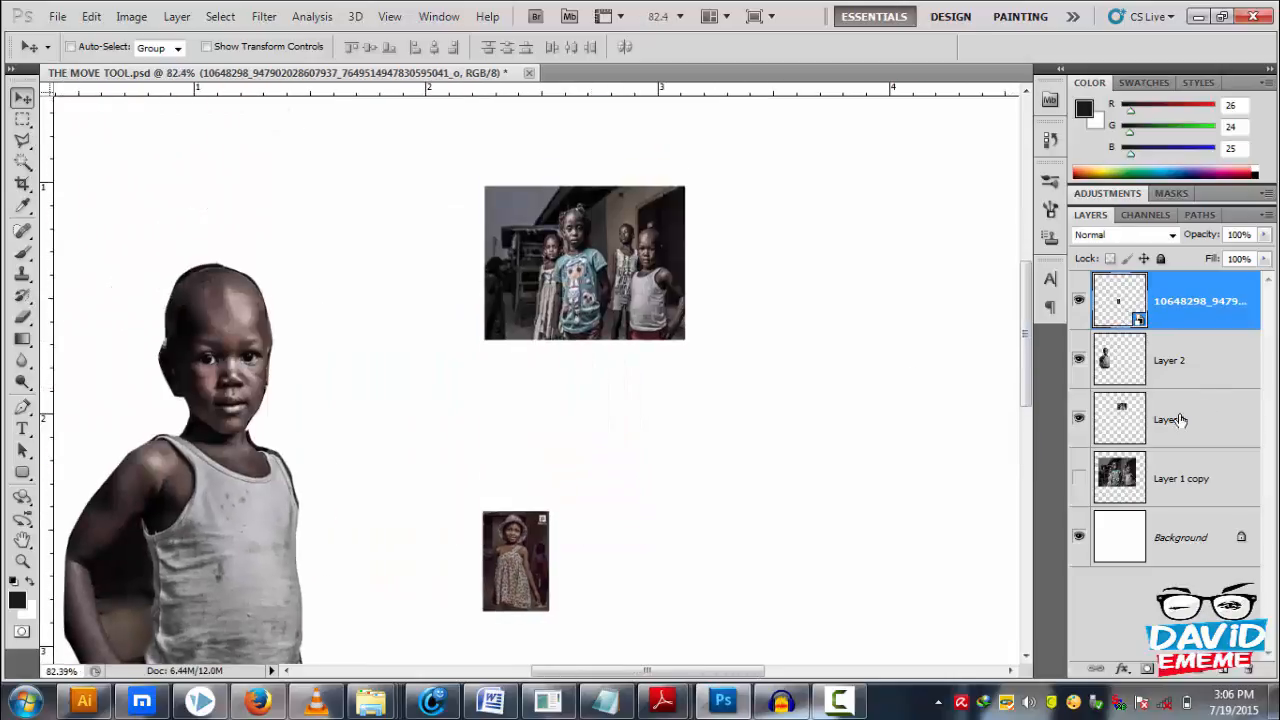
left_click(1178, 420)
left_click_drag(589, 281, 565, 347)
key("ctrl+t")
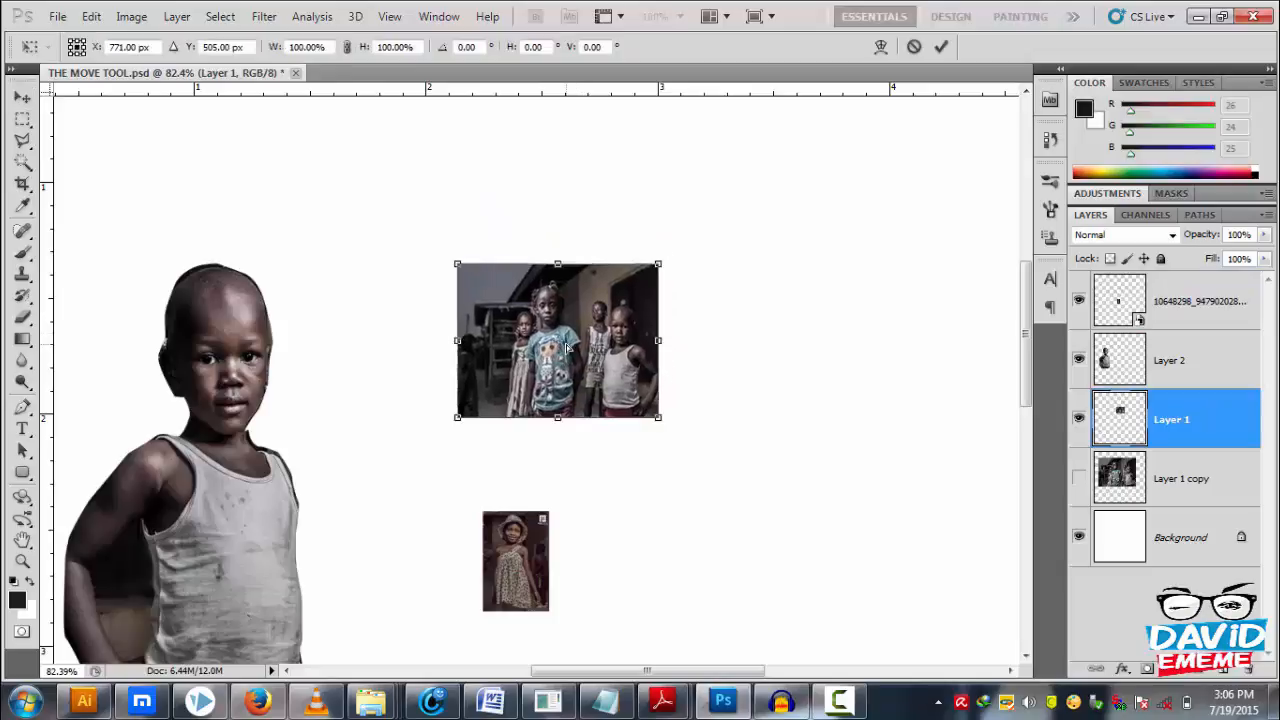
scroll(577, 346, "down", 3)
left_click_drag(624, 300, 818, 148)
scroll(505, 286, "down", 2)
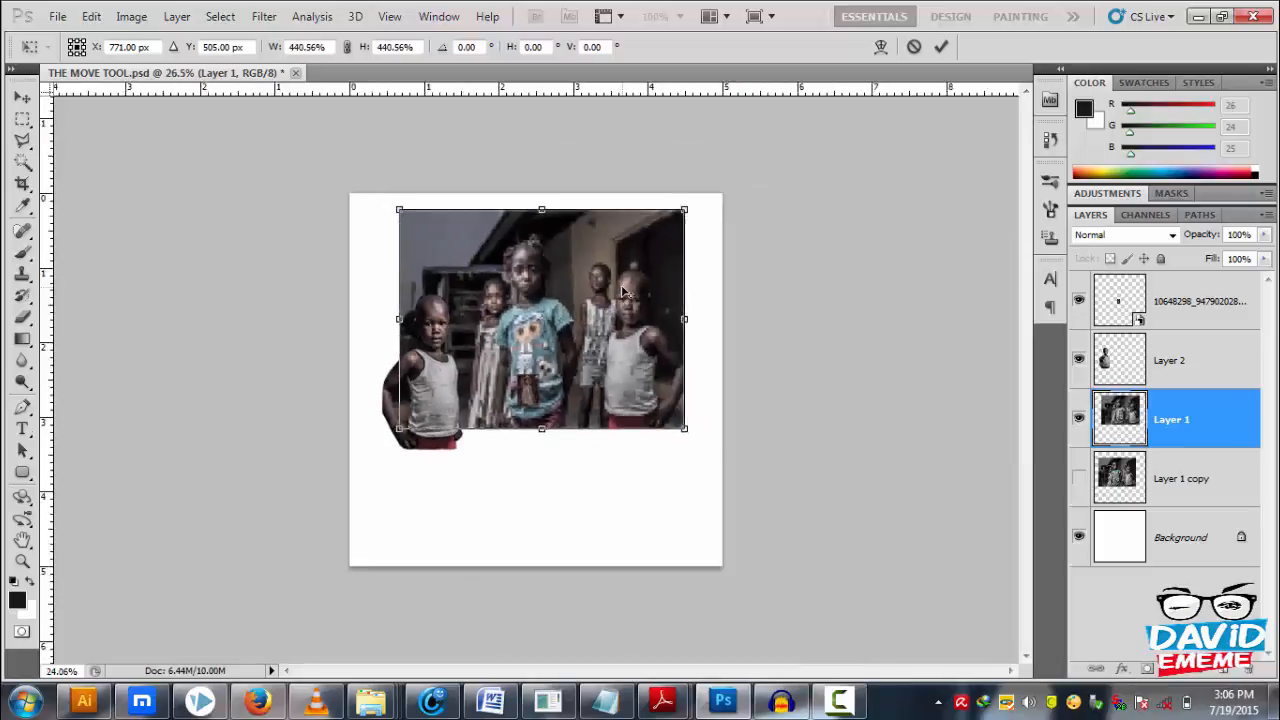
scroll(622, 290, "down", 1)
left_click_drag(669, 226, 706, 200)
left_click_drag(617, 306, 617, 336)
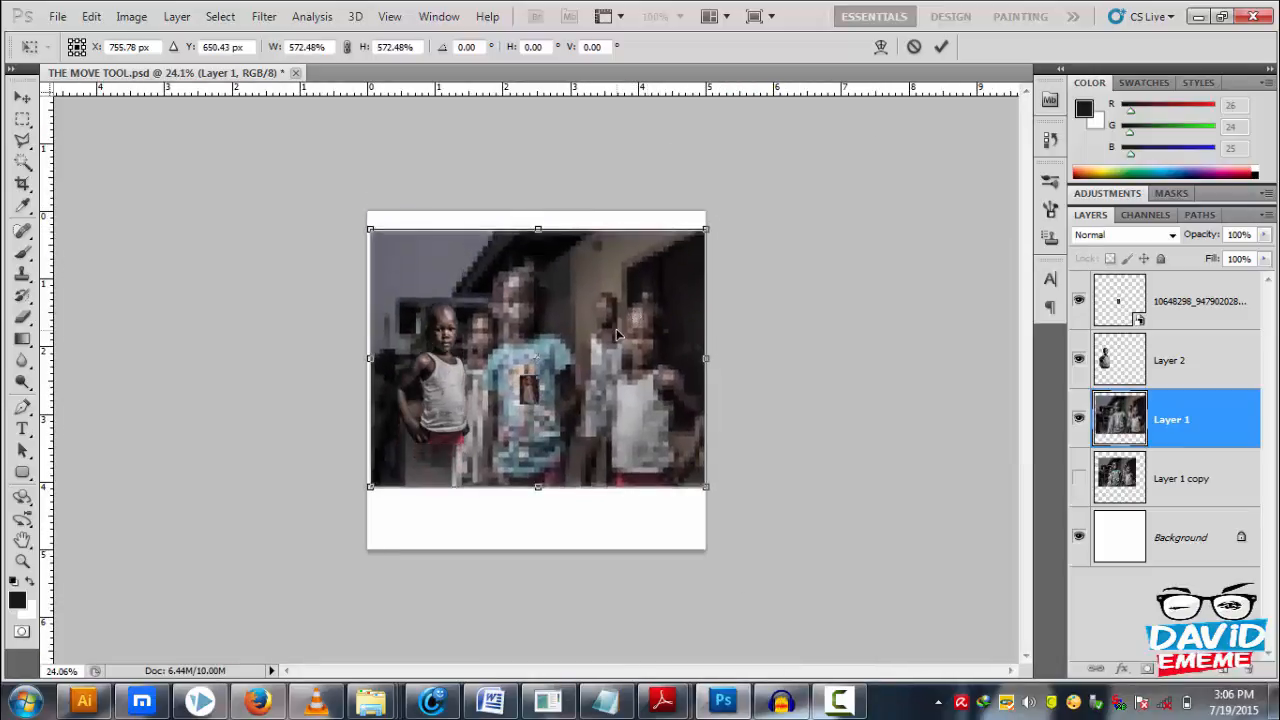
key("Return")
- Examine the image quality of the enlarged Layer 1 up close and compare it with Layer 2
scroll(560, 338, "up", 3)
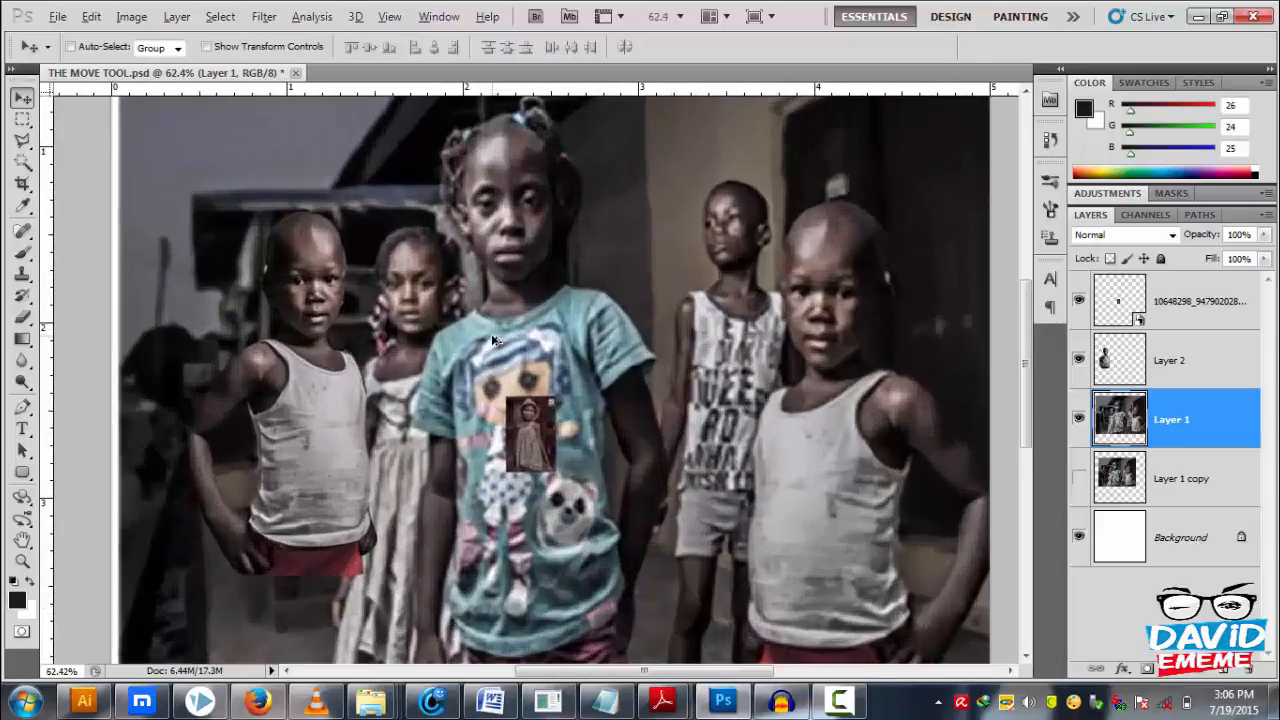
scroll(492, 340, "up", 3)
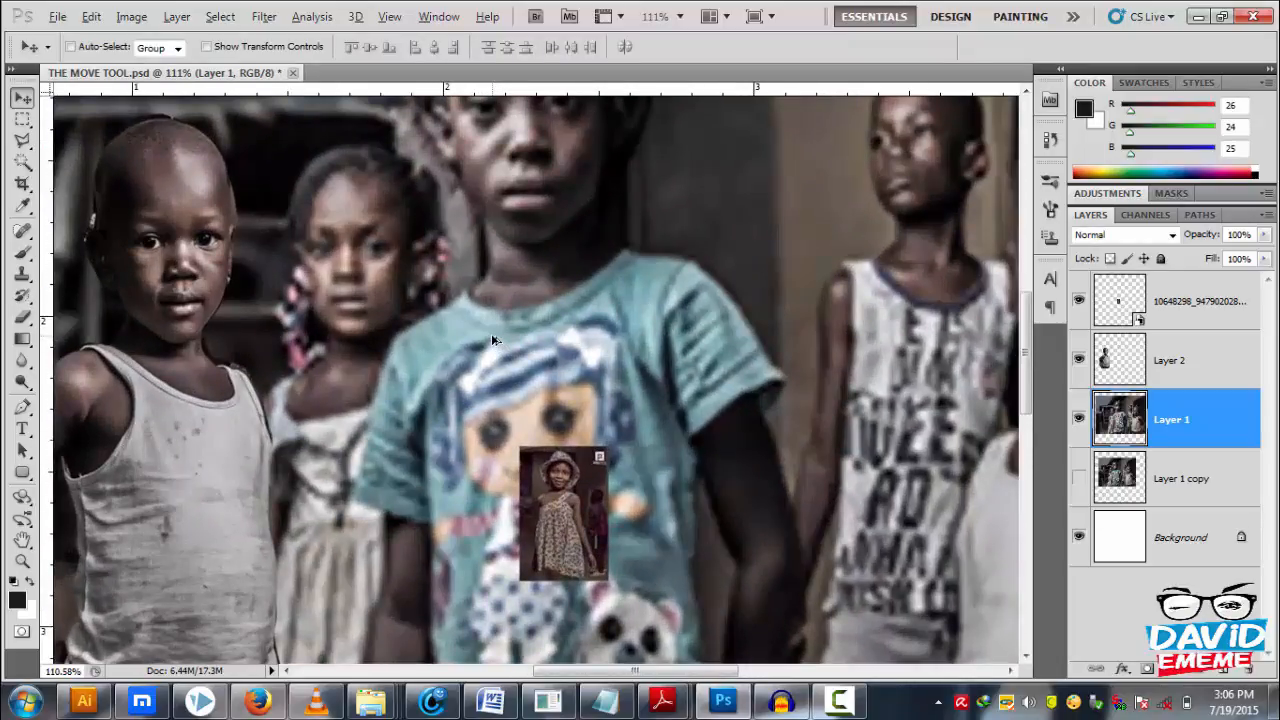
scroll(492, 340, "down", 3)
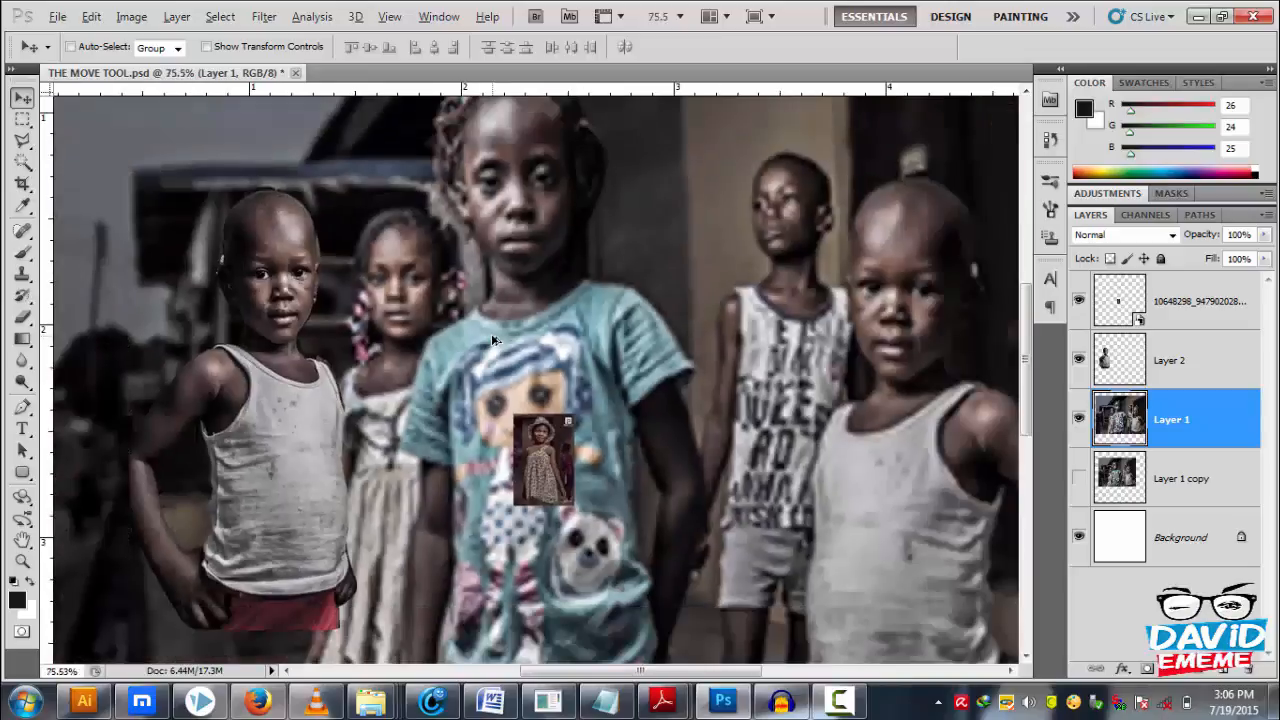
left_click(1170, 364)
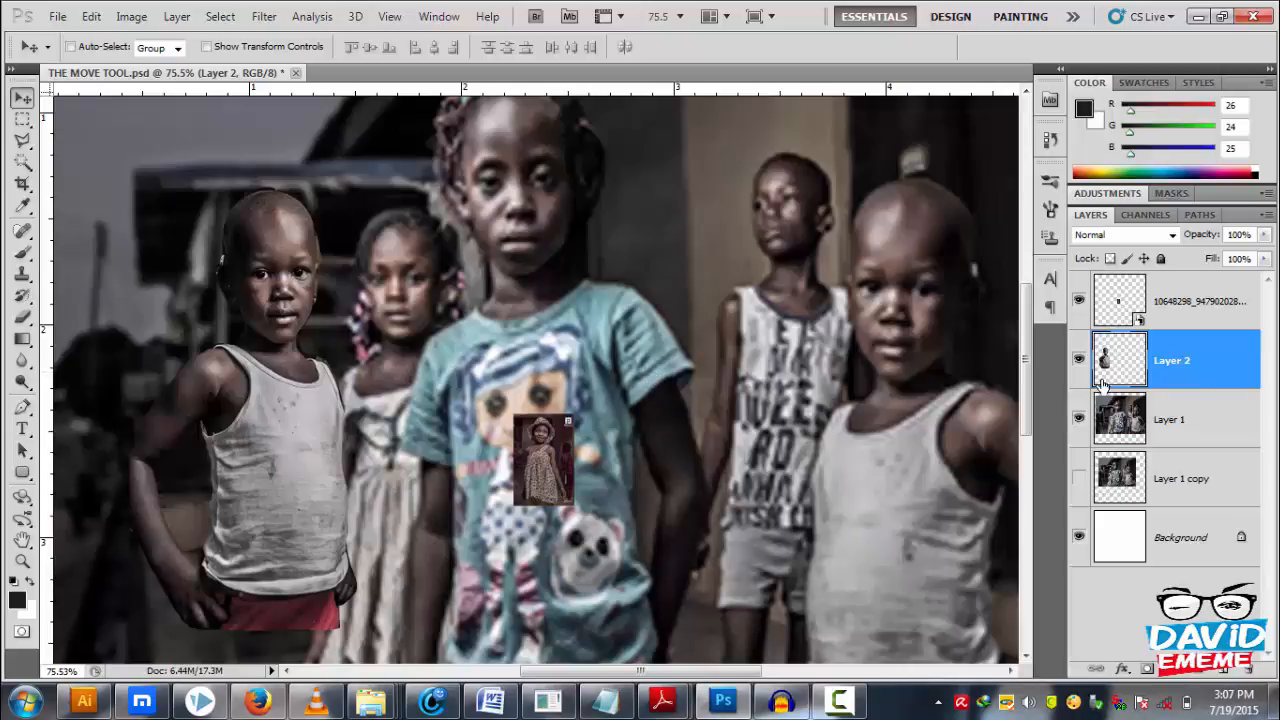
left_click(1168, 421)
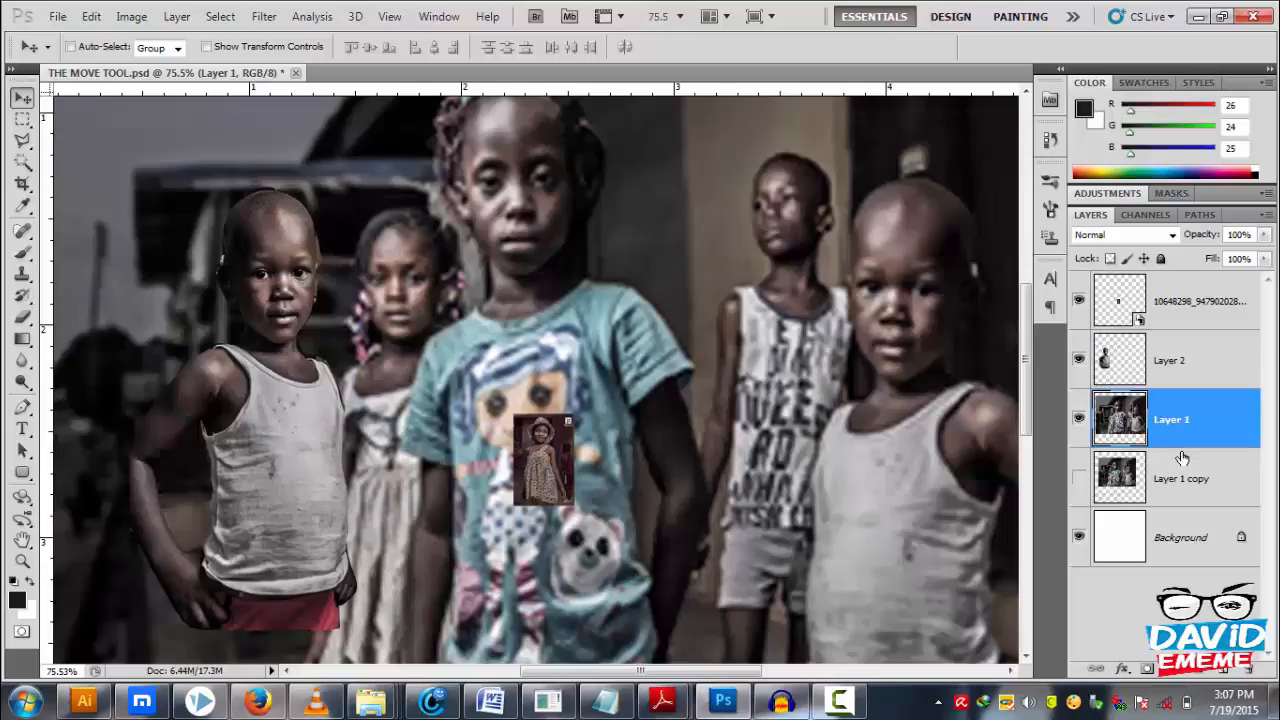
- Enlarge the hat girl's smart-object photo to 6.57% with Free Transform, keeping its proportions and centre, and apply the transformation
left_click(1197, 310)
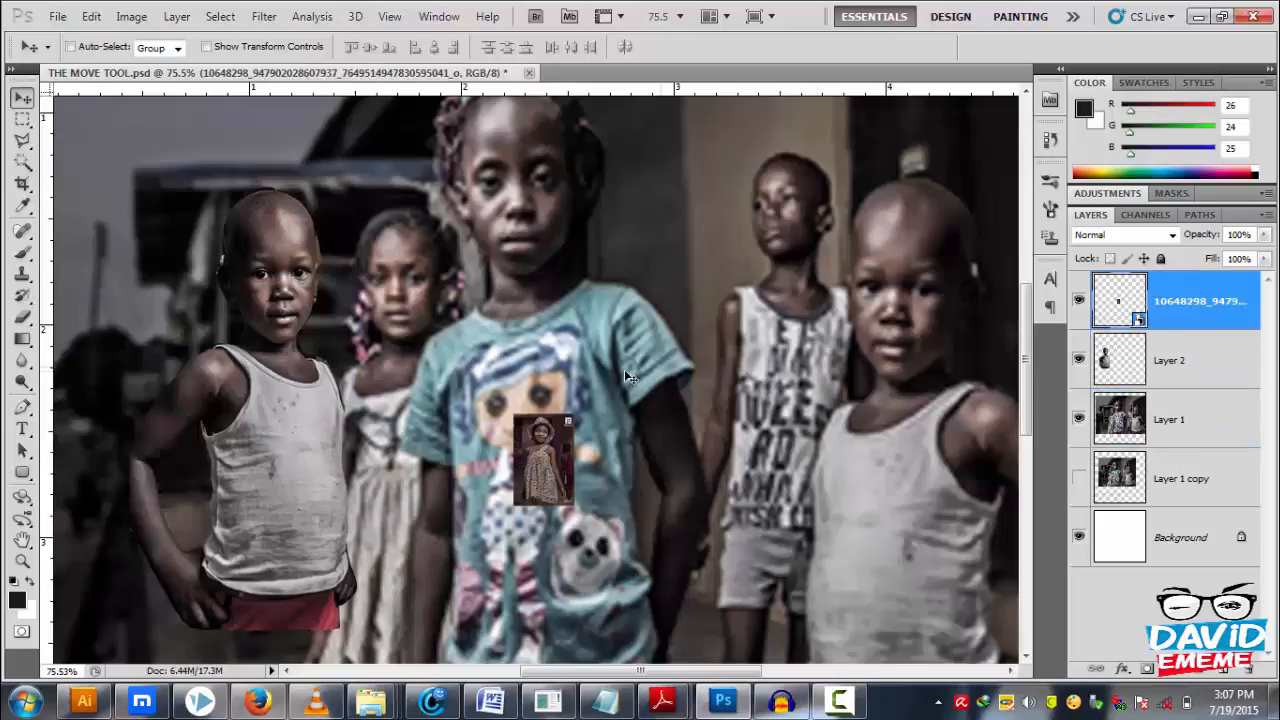
scroll(533, 464, "down", 3)
key("alt")
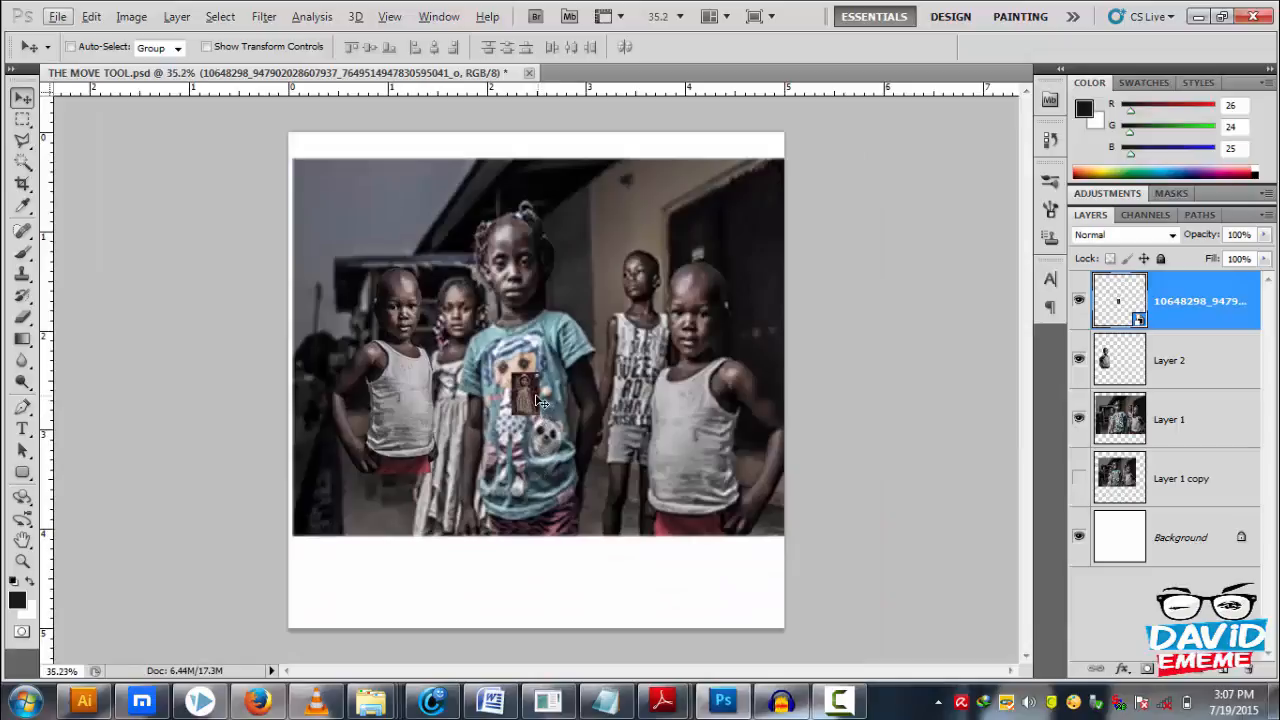
key("ctrl+t")
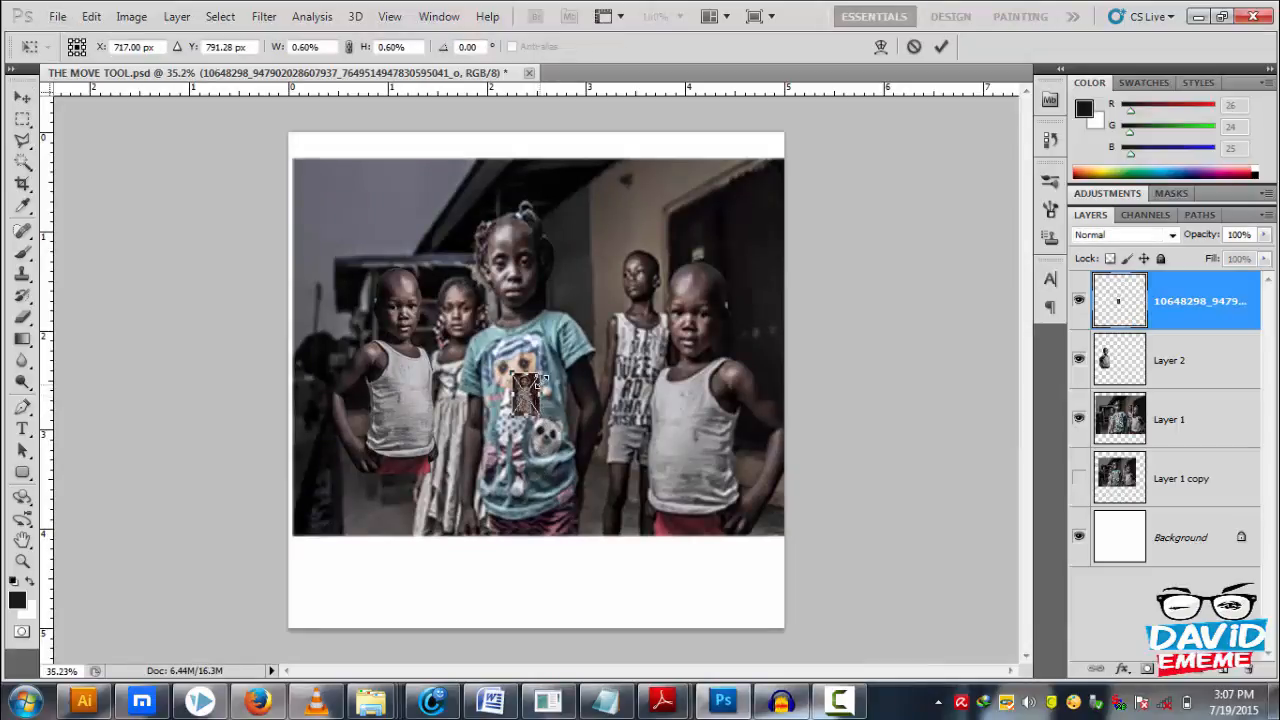
left_click_drag(547, 375, 716, 168)
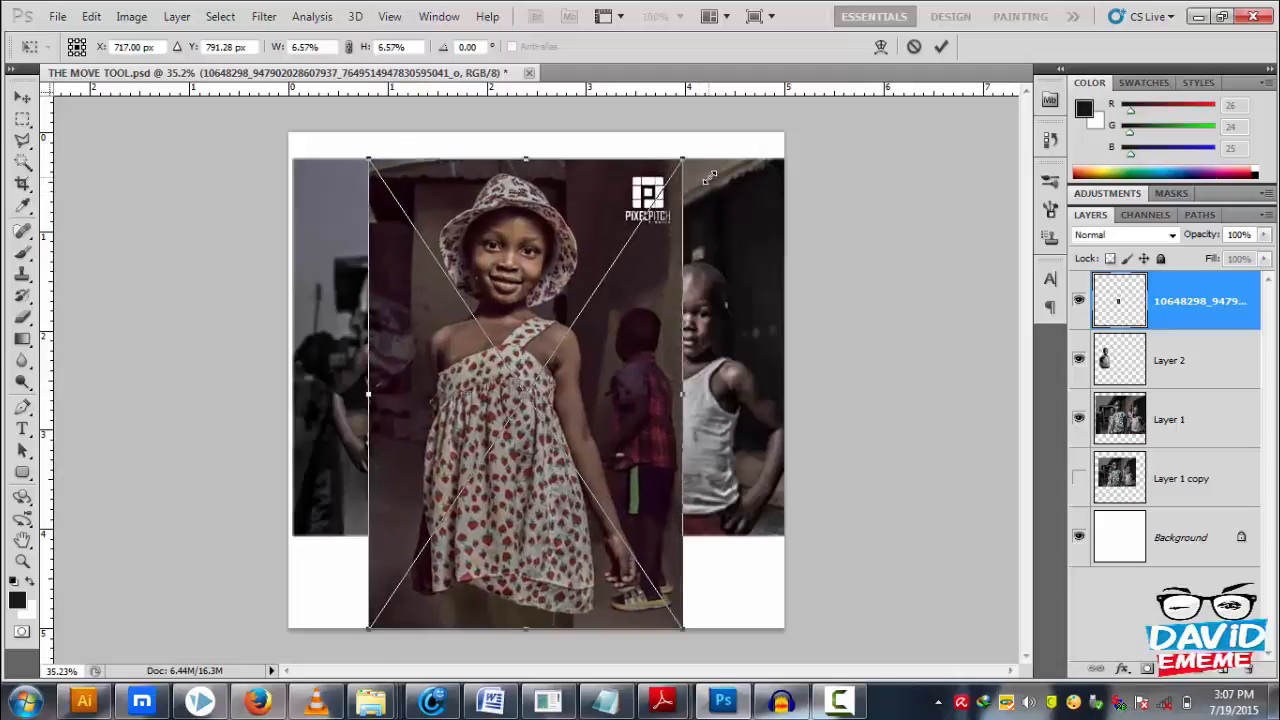
left_click(944, 47)
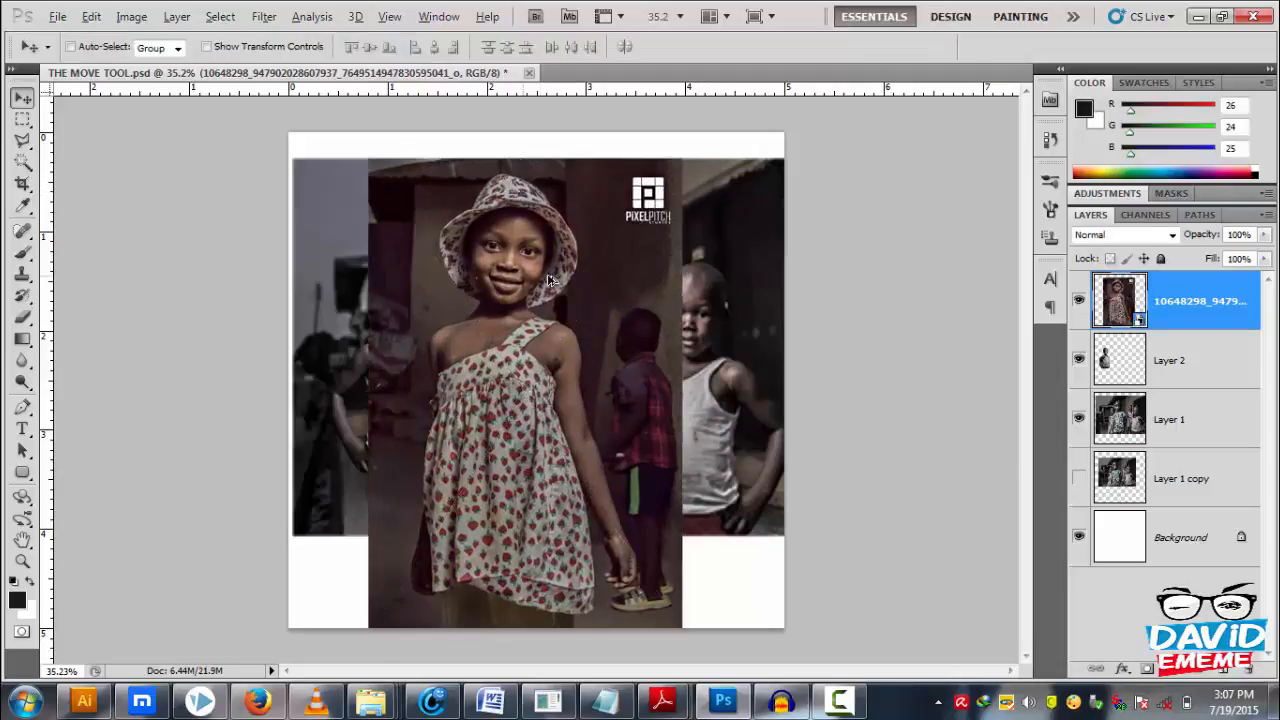
- Inspect the enlarged hat girl's photo up close and move it slightly to the right on the canvas
scroll(553, 278, "up", 3)
scroll(553, 278, "up", 2)
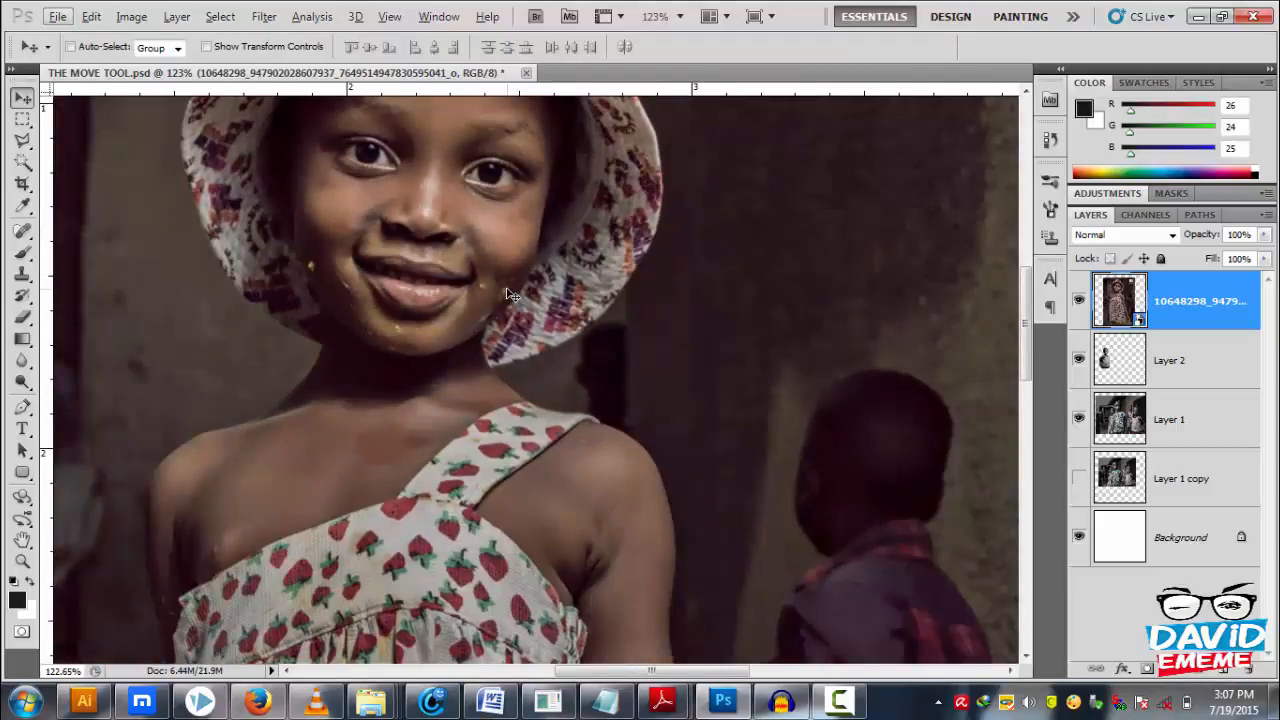
scroll(508, 293, "down", 5)
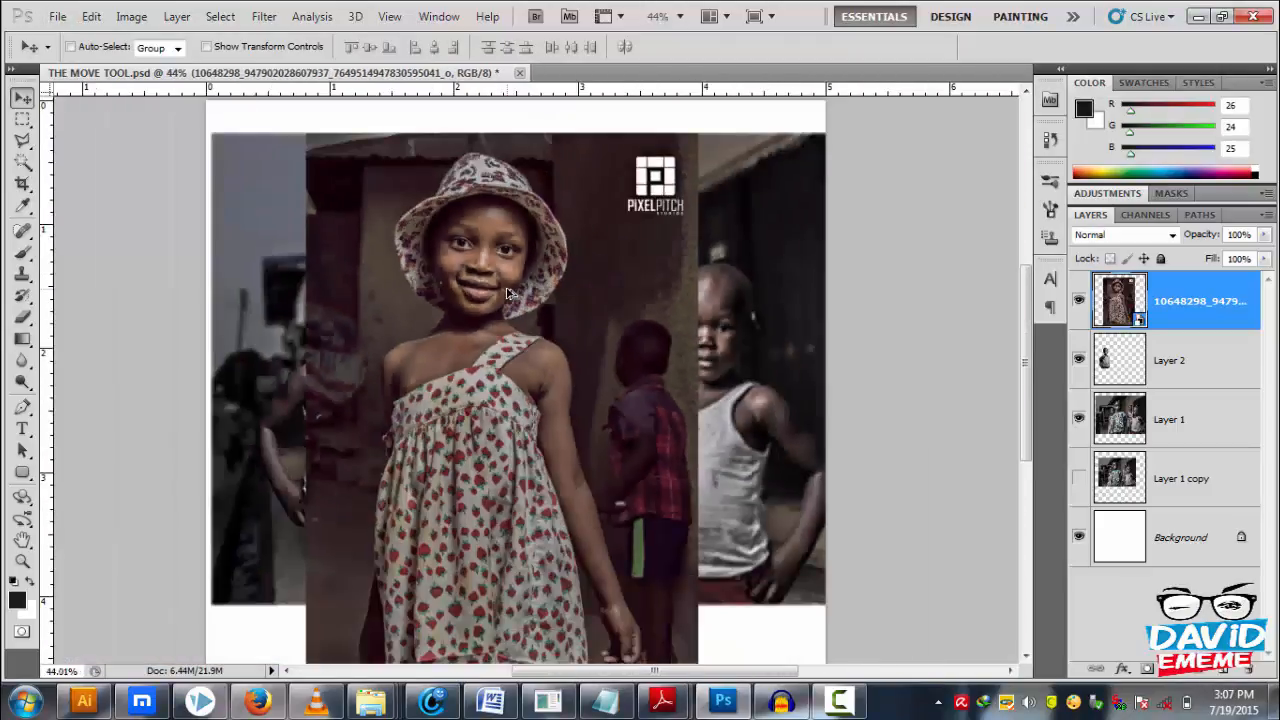
left_click_drag(508, 293, 546, 315)
scroll(546, 315, "down", 2)
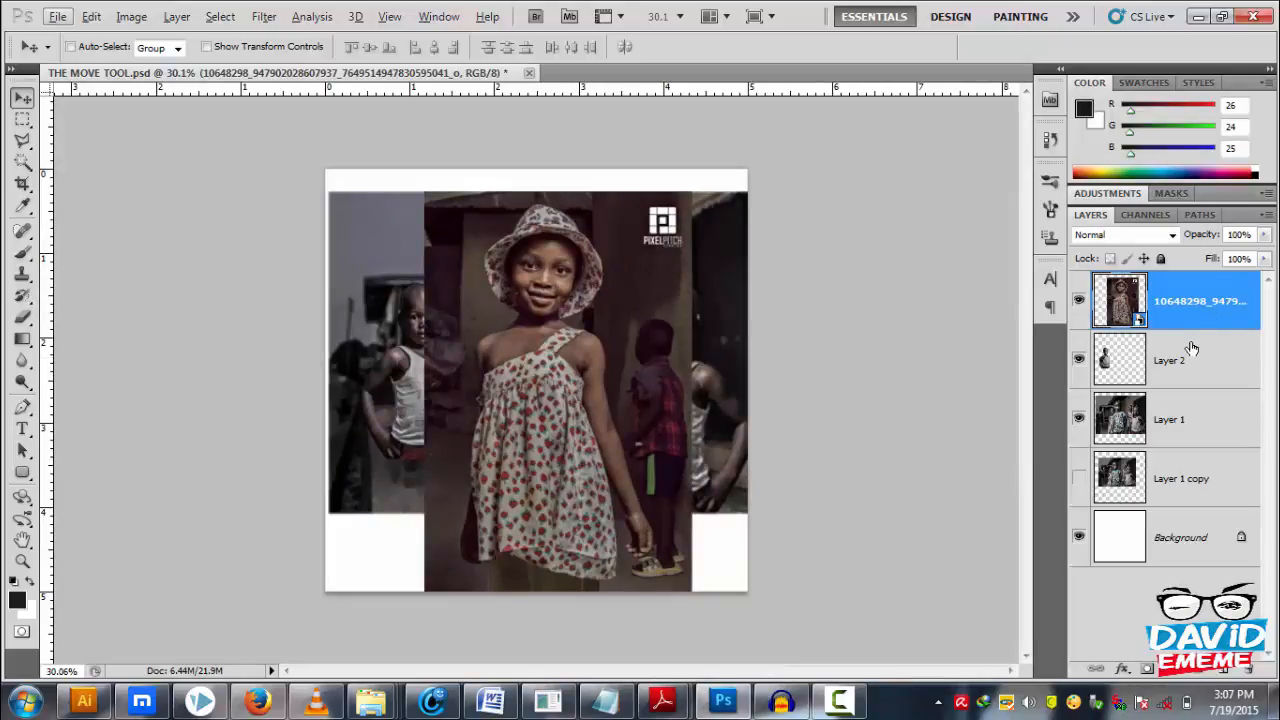
- Check the Rasterize Layer option for Layer 2, keep that layer selected and hide the hat girl's smart-object layer
right_click(1183, 372)
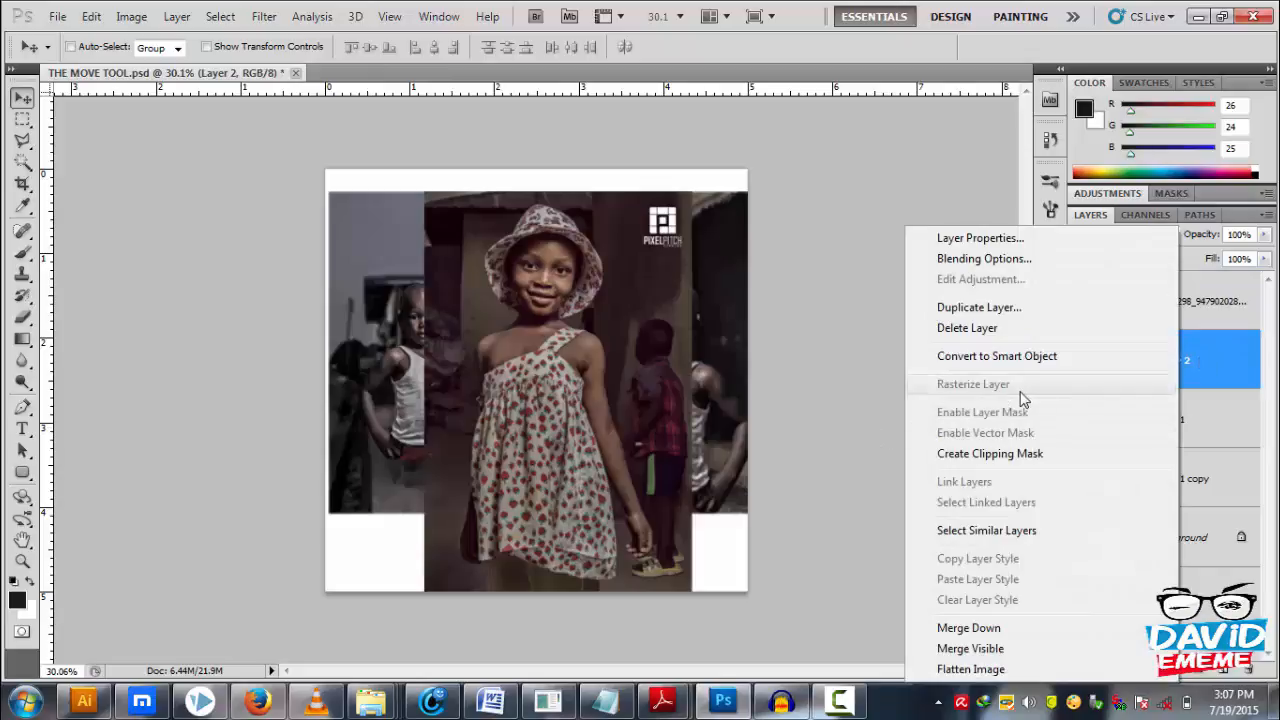
left_click(1211, 424)
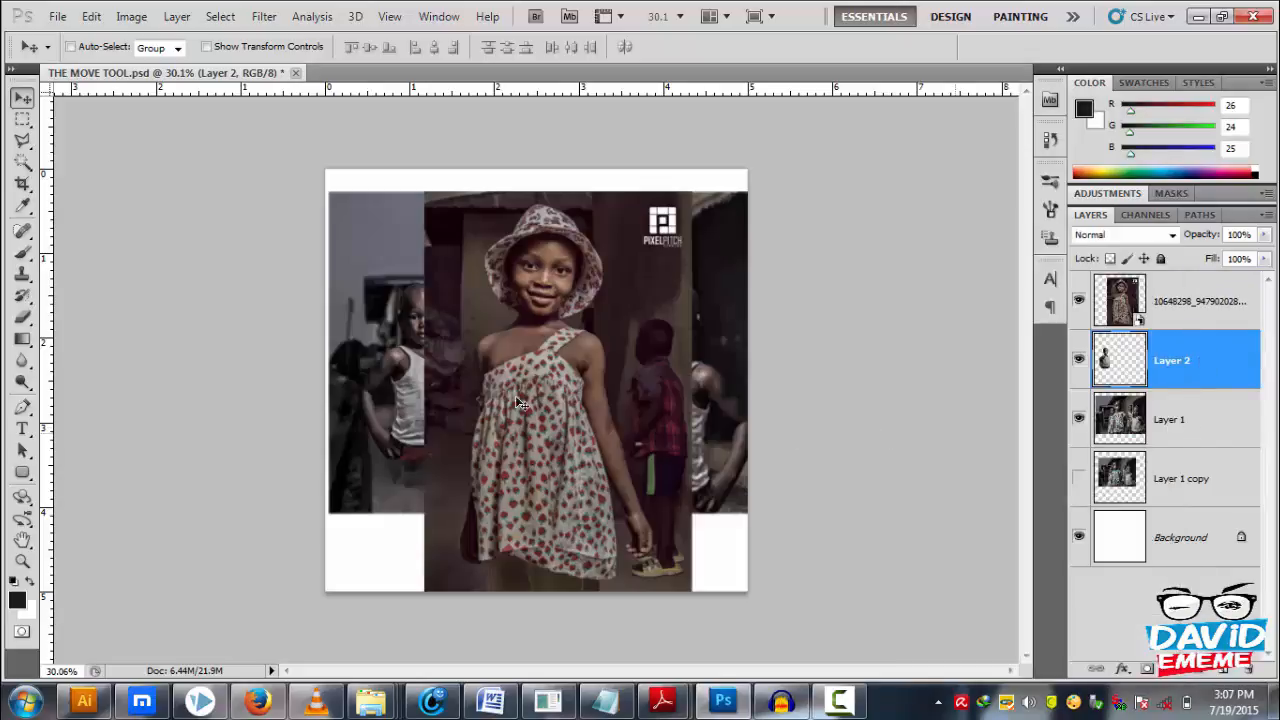
left_click(1079, 301)
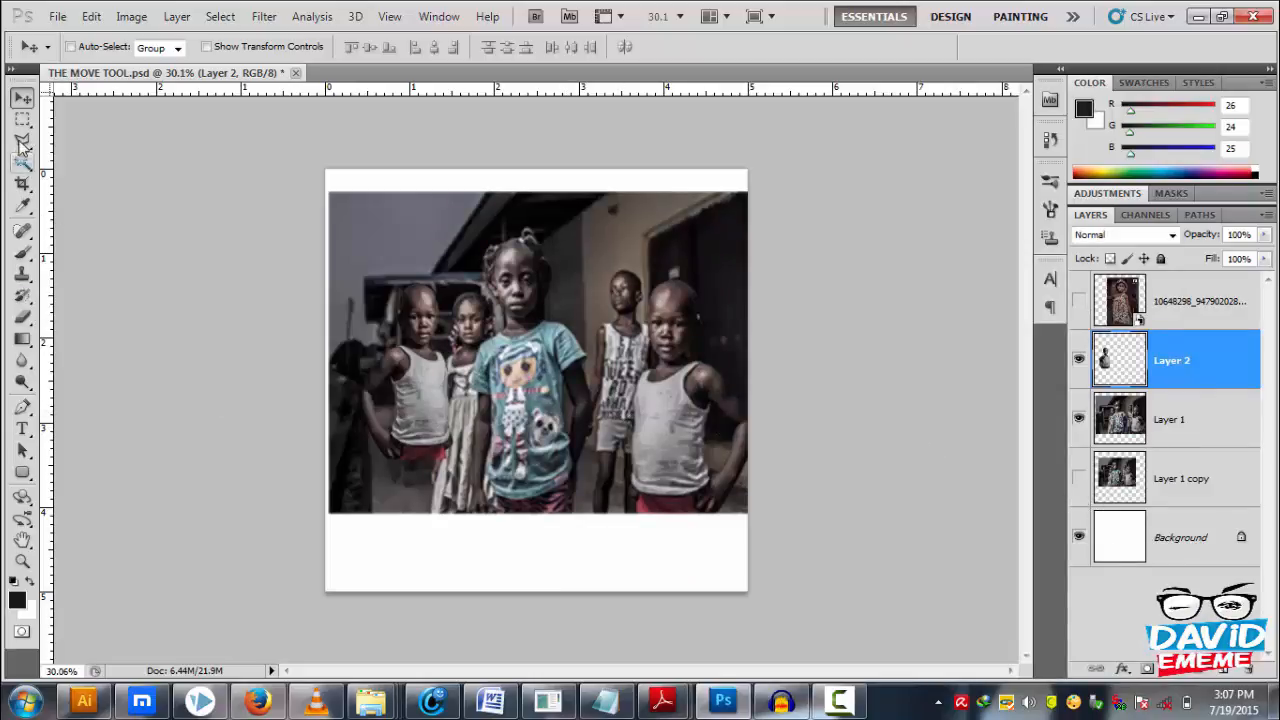
- Move the cut-out boy on Layer 2 down to the group photo's lower edge and show the hat girl's smart object again
left_click(1205, 306)
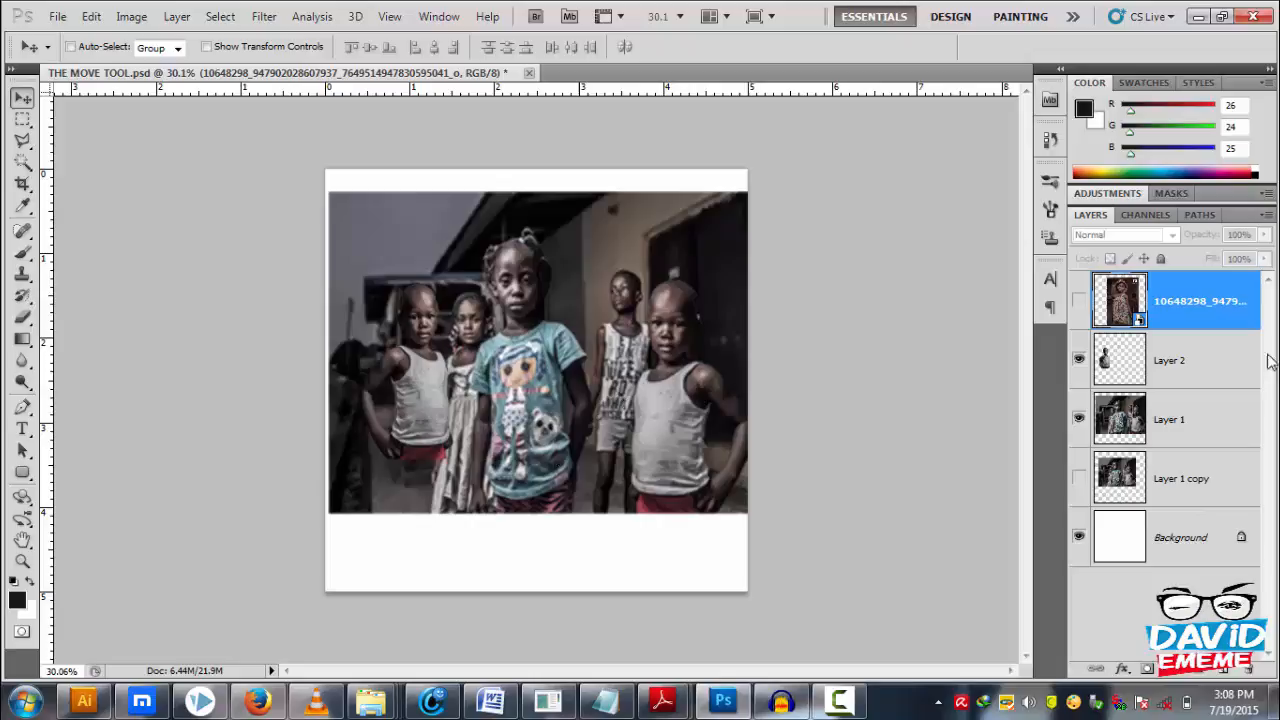
left_click(1205, 377)
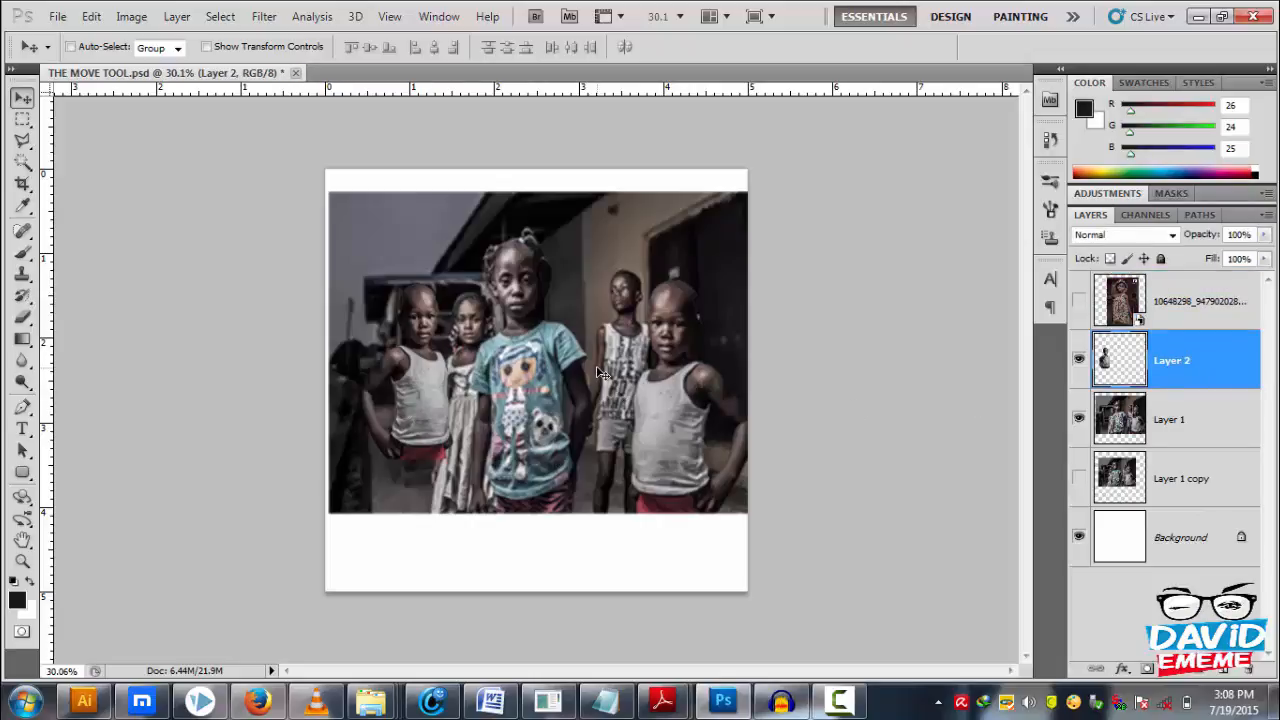
left_click_drag(592, 391, 598, 409)
mouse_move(434, 409)
left_mouse_down()
mouse_move(440, 436)
mouse_move(430, 420)
left_mouse_up()
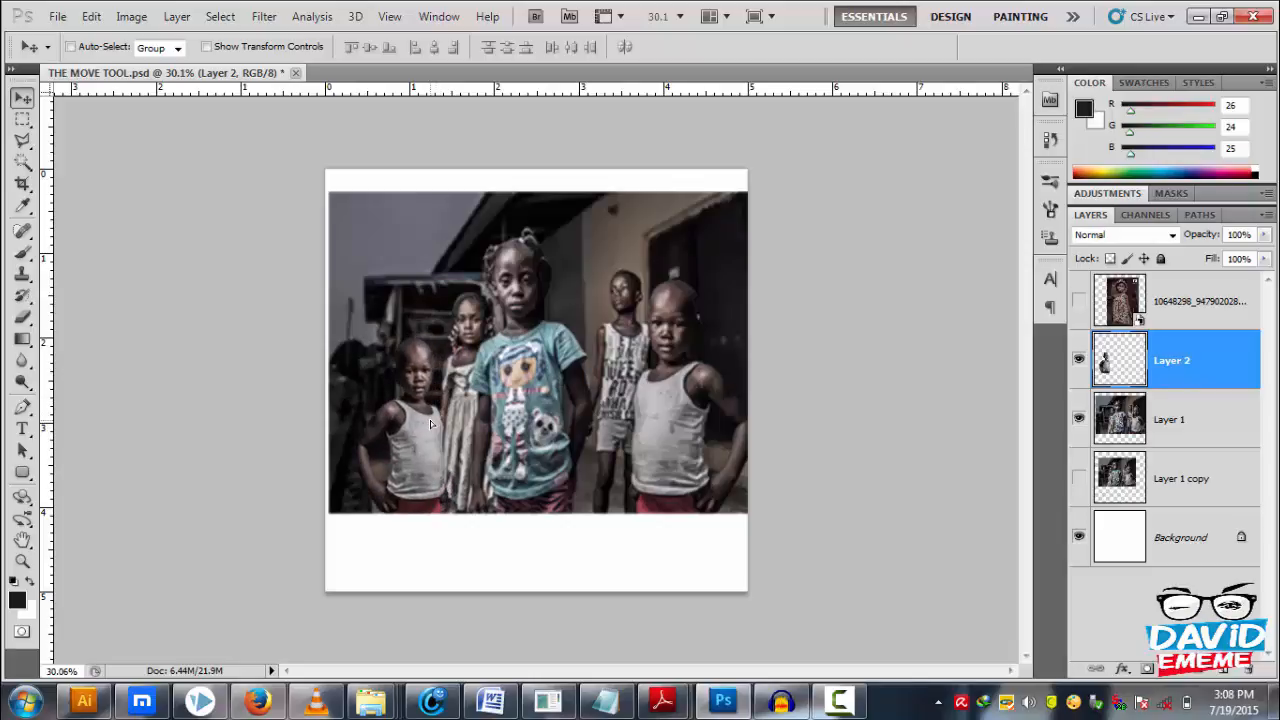
left_click(1188, 318)
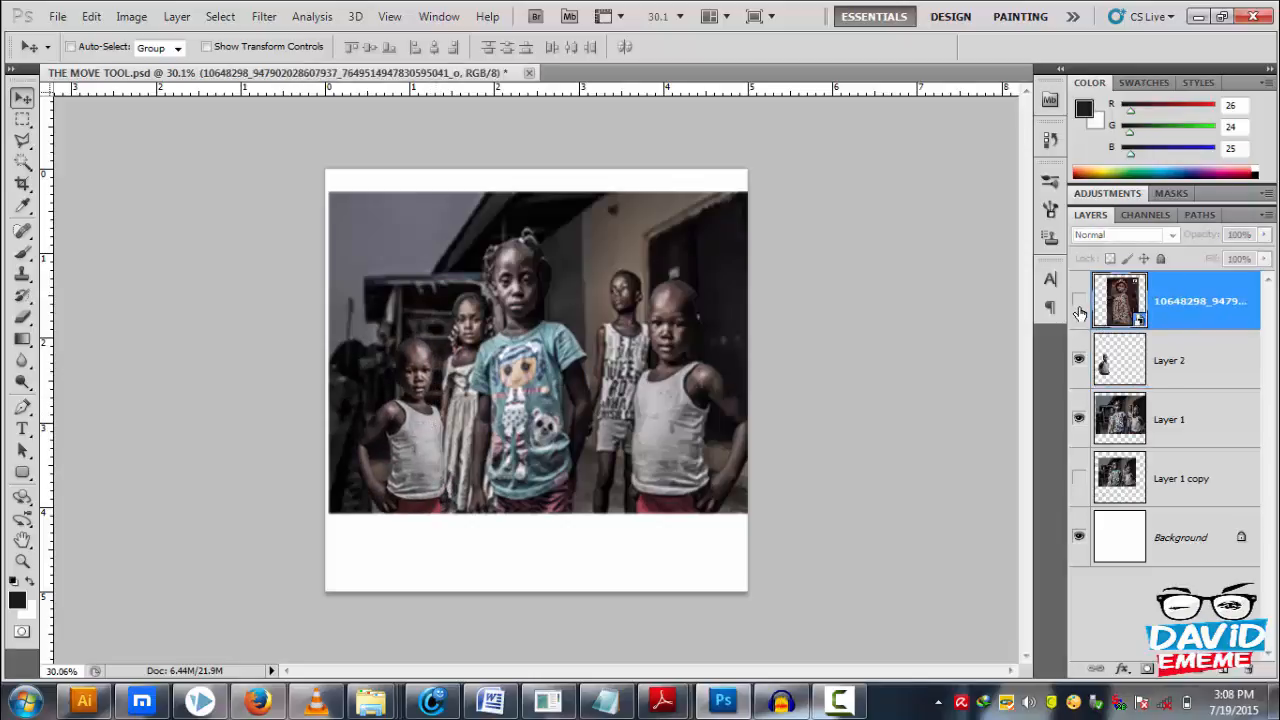
left_click(1079, 305)
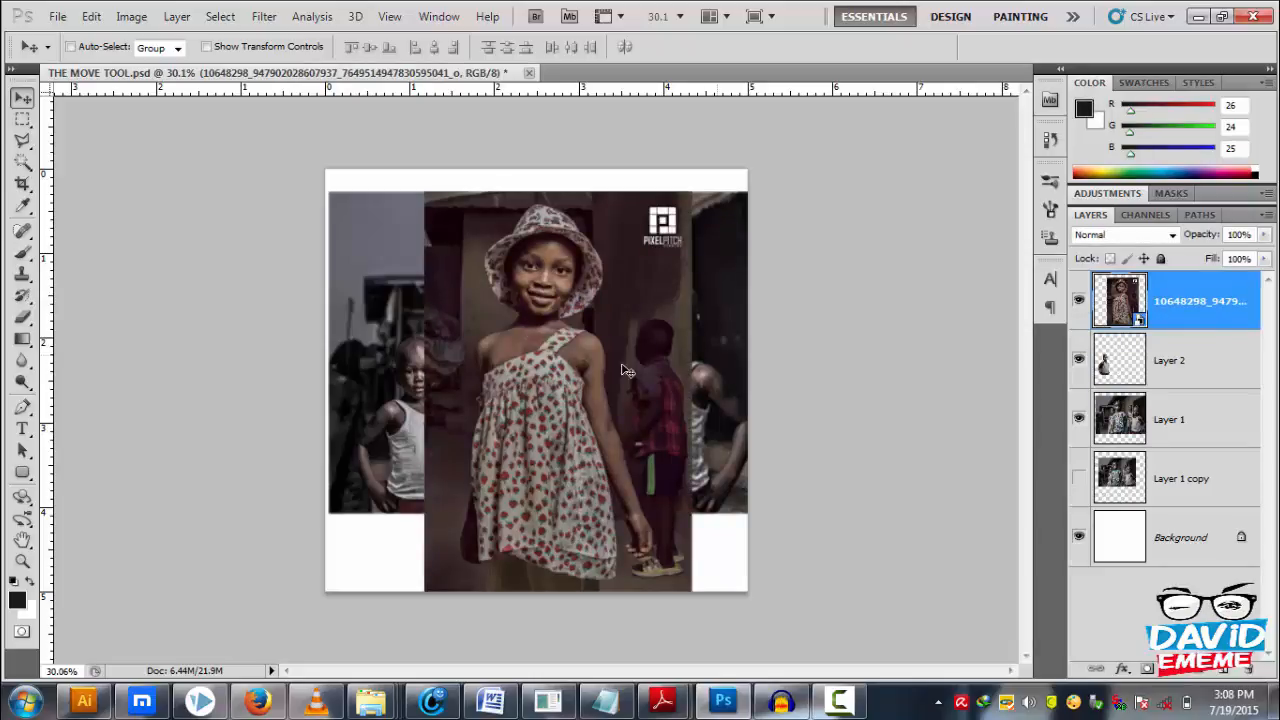